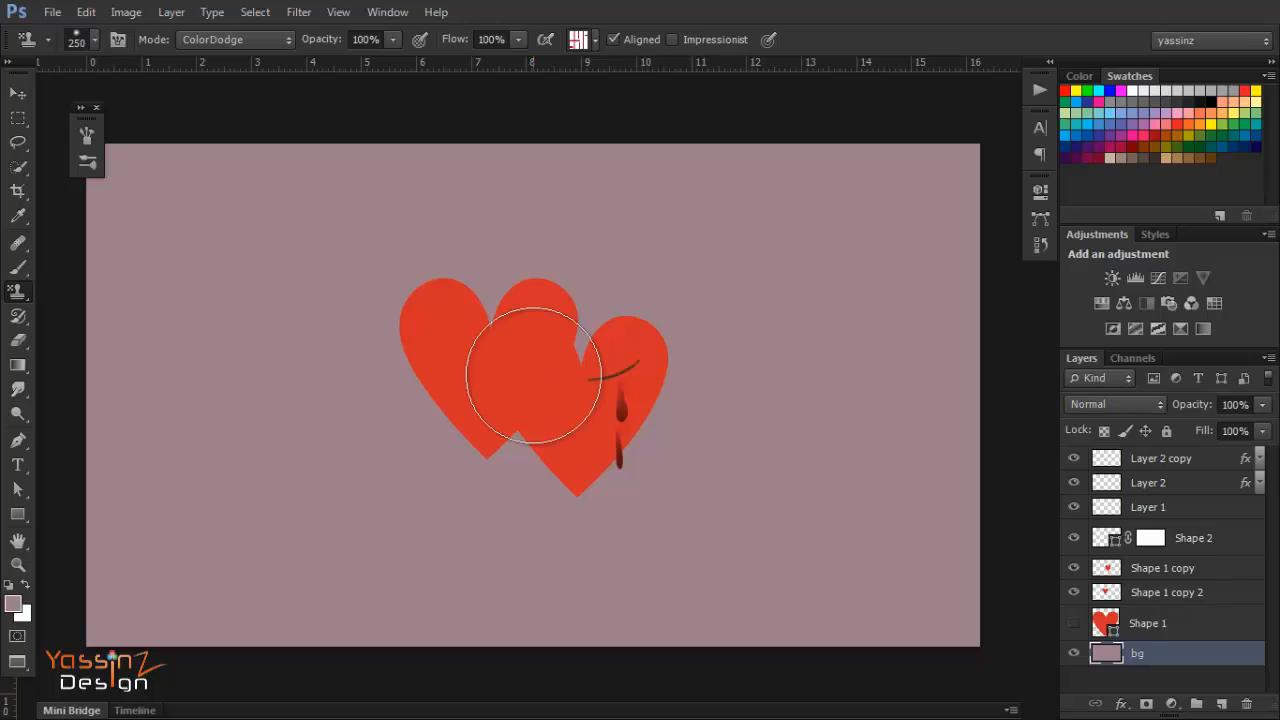
pyautogui.moveTo(531, 371)
pyautogui.mouseDown()
pyautogui.moveTo(526, 423)
pyautogui.moveTo(529, 403)
pyautogui.mouseUp()
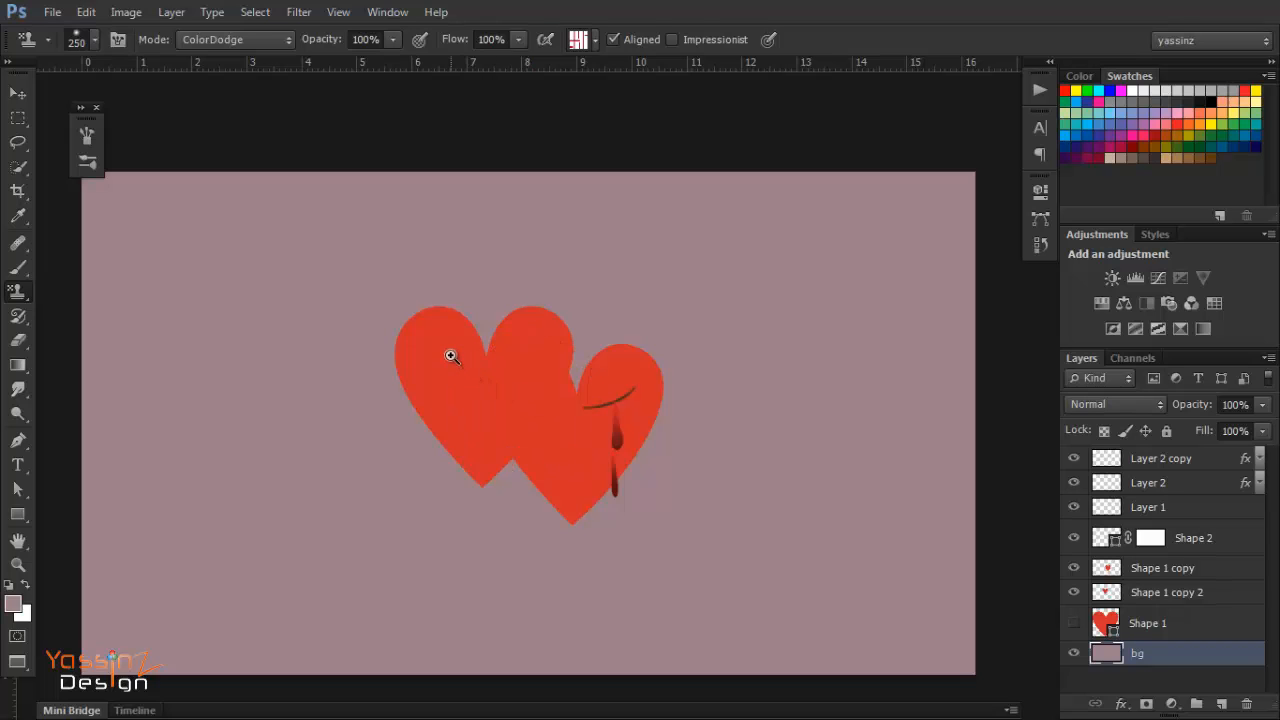
pyautogui.moveTo(449, 354)
pyautogui.mouseDown()
pyautogui.moveTo(554, 426)
pyautogui.moveTo(514, 394)
pyautogui.mouseUp()
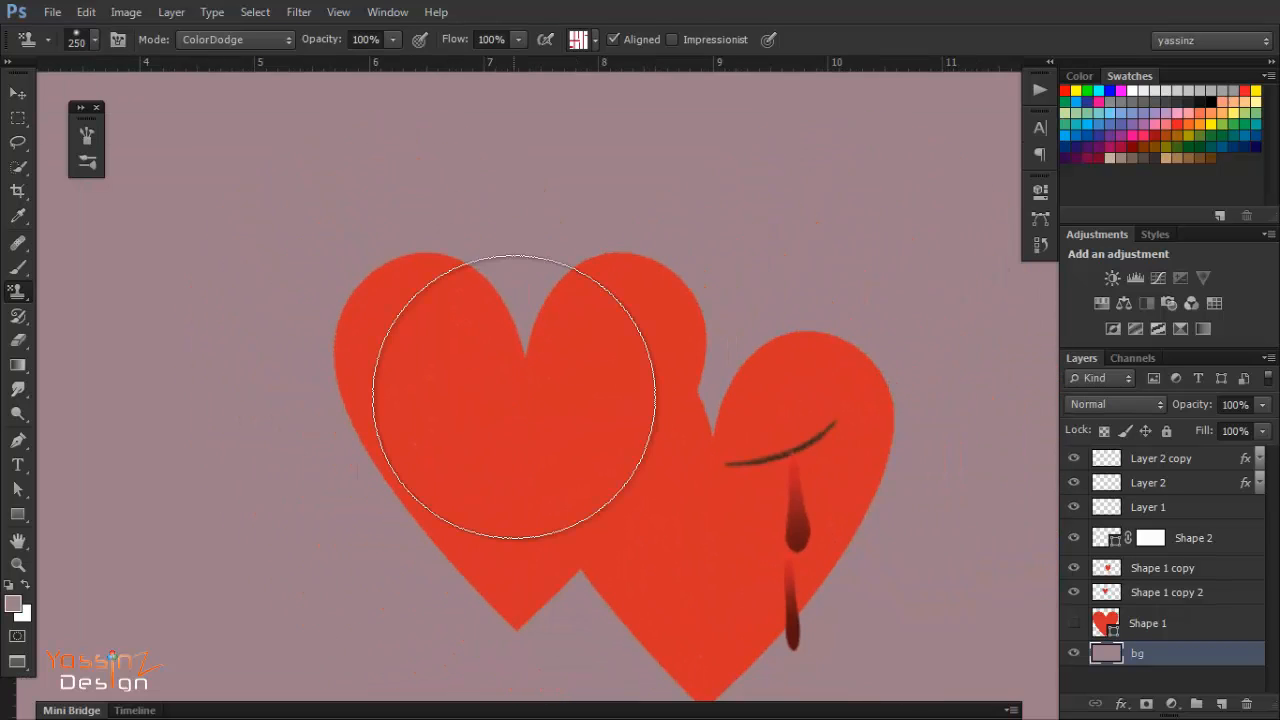
pyautogui.keyDown('ctrl'); pyautogui.keyDown('alt'); pyautogui.click(705, 506); pyautogui.keyUp('alt'); pyautogui.keyUp('ctrl')
pyautogui.moveTo(704, 505); pyautogui.dragTo(693, 490)
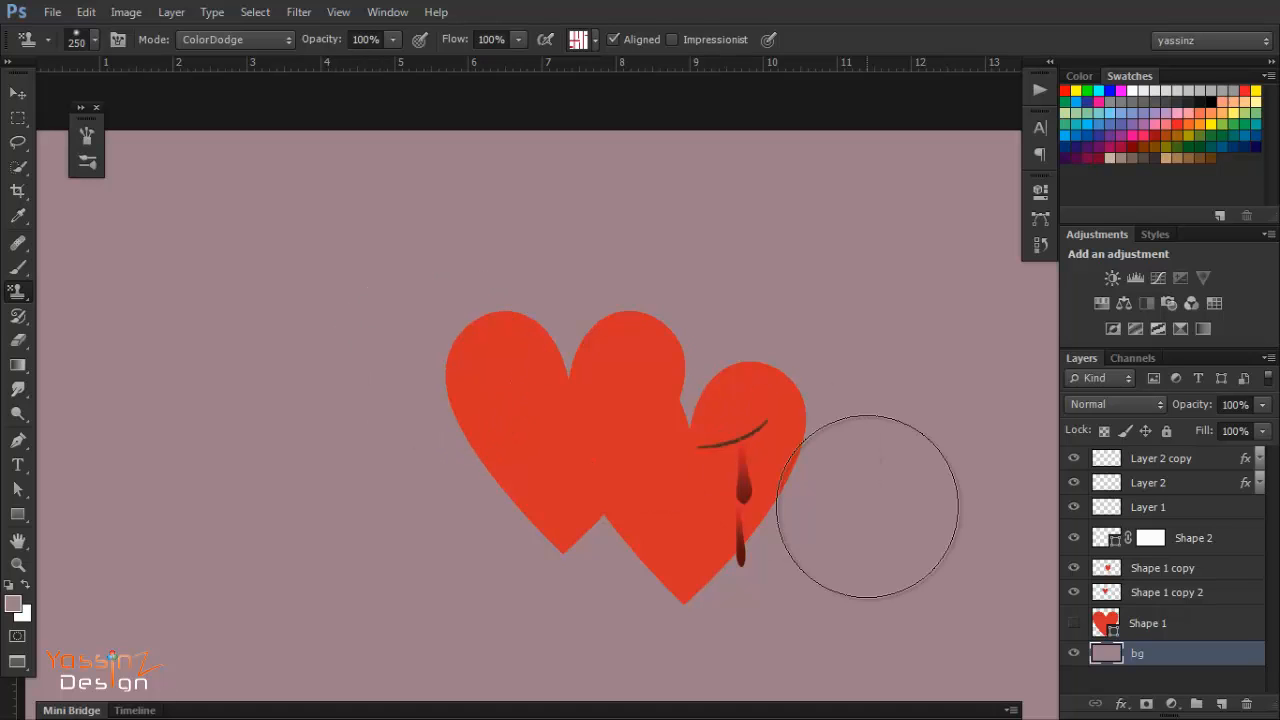
# Step: Add a new layer above Layer 2 copy and make a rectangular selection in the empty area beside the hearts
pyautogui.click(1210, 466)
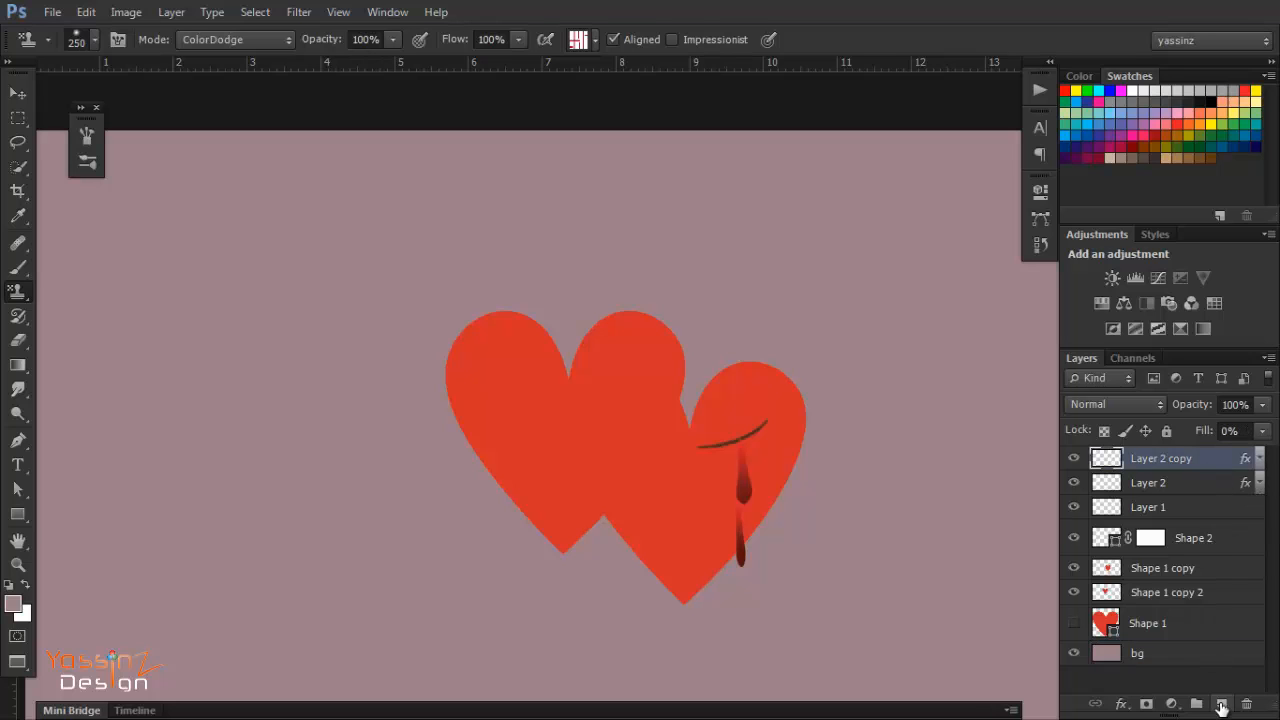
pyautogui.click(1221, 705)
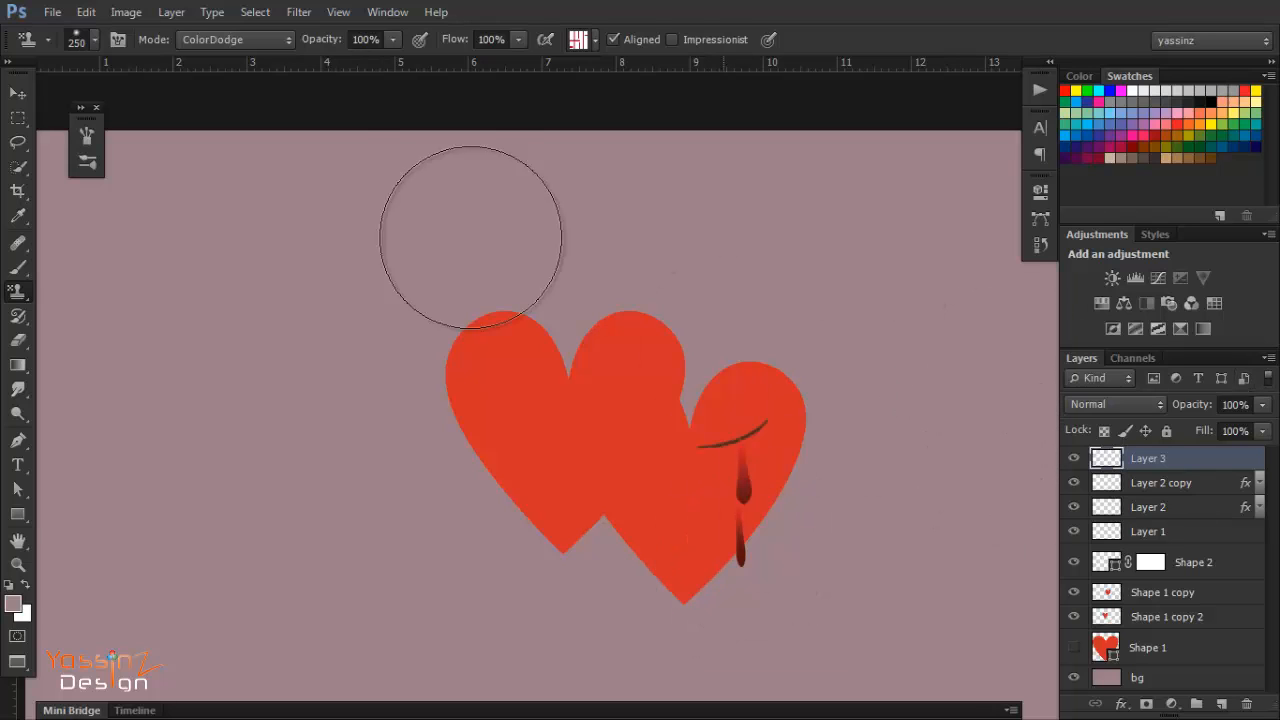
pyautogui.click(18, 118)
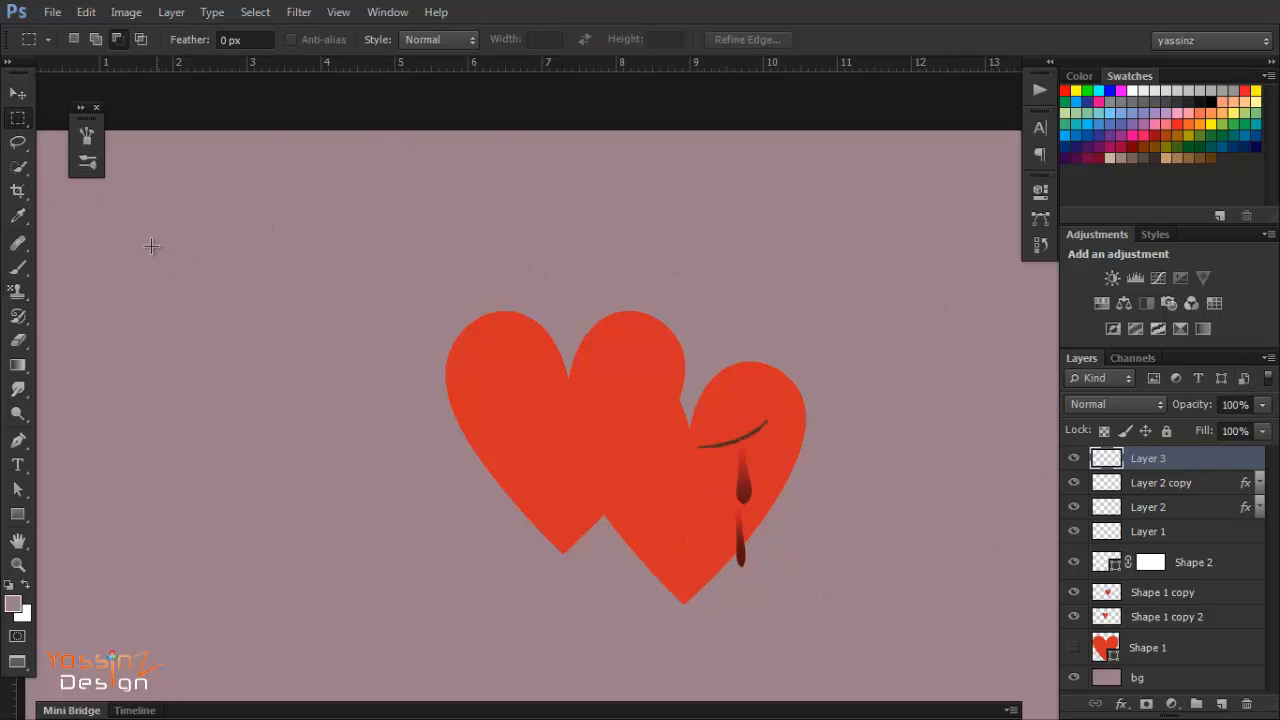
pyautogui.moveTo(154, 247); pyautogui.dragTo(366, 437)
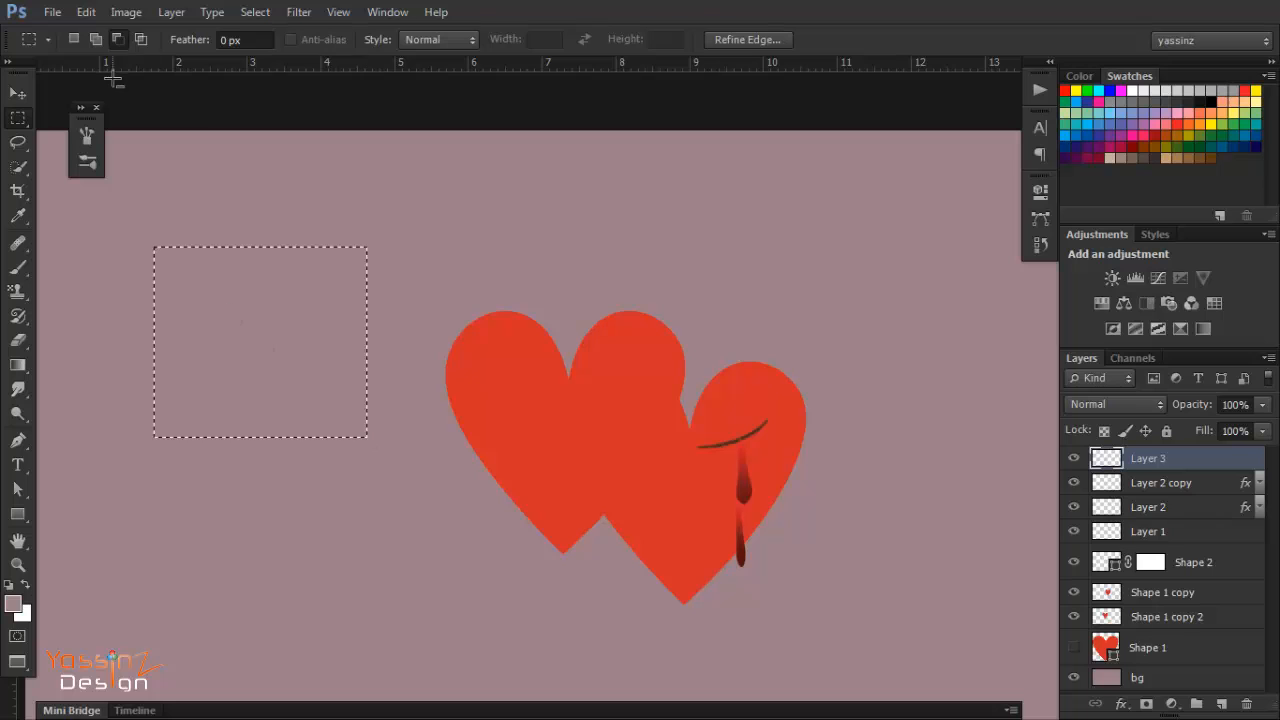
# Step: Open the Fill settings for the selection and append the Texture Fill set to the custom patterns
pyautogui.click(100, 14)
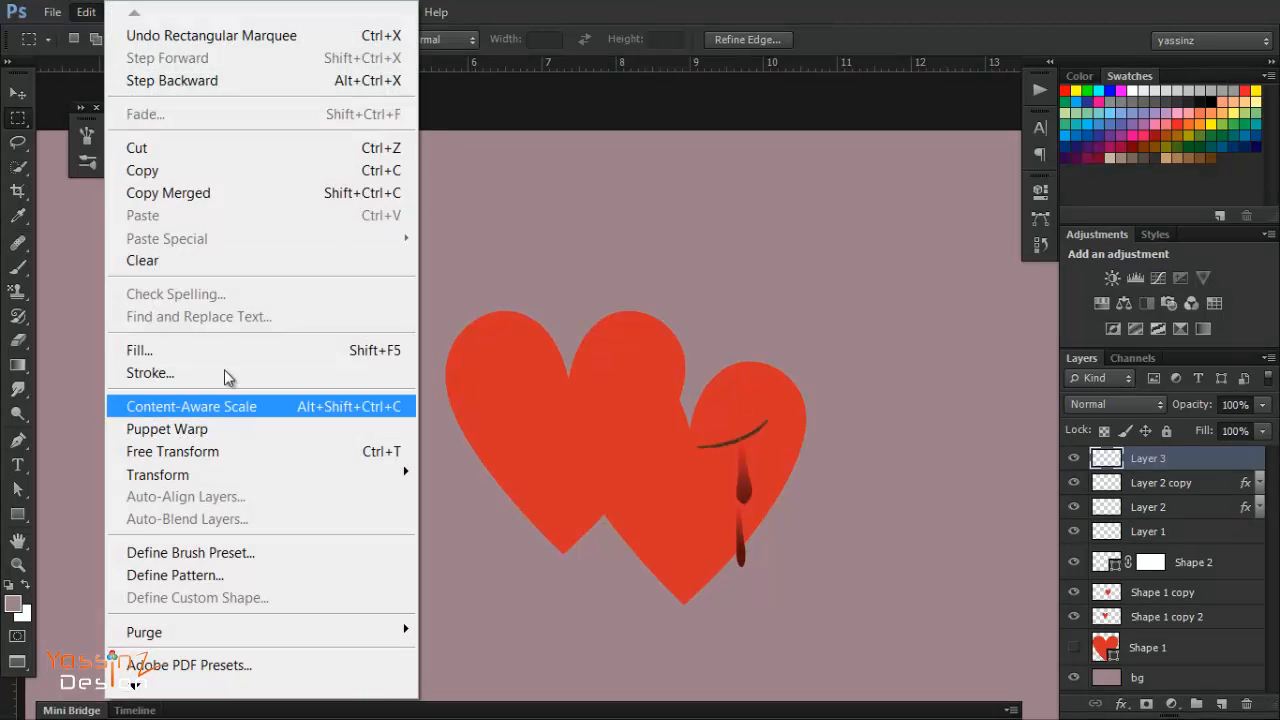
pyautogui.click(297, 346)
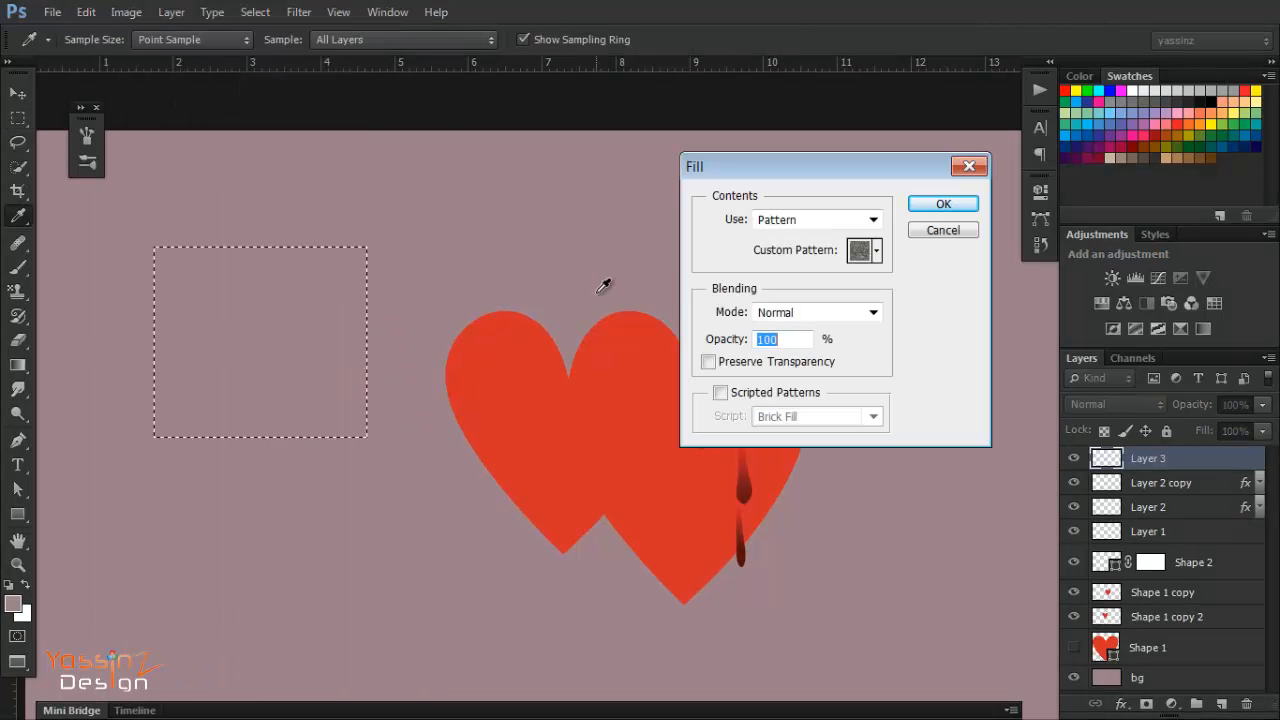
pyautogui.click(877, 251)
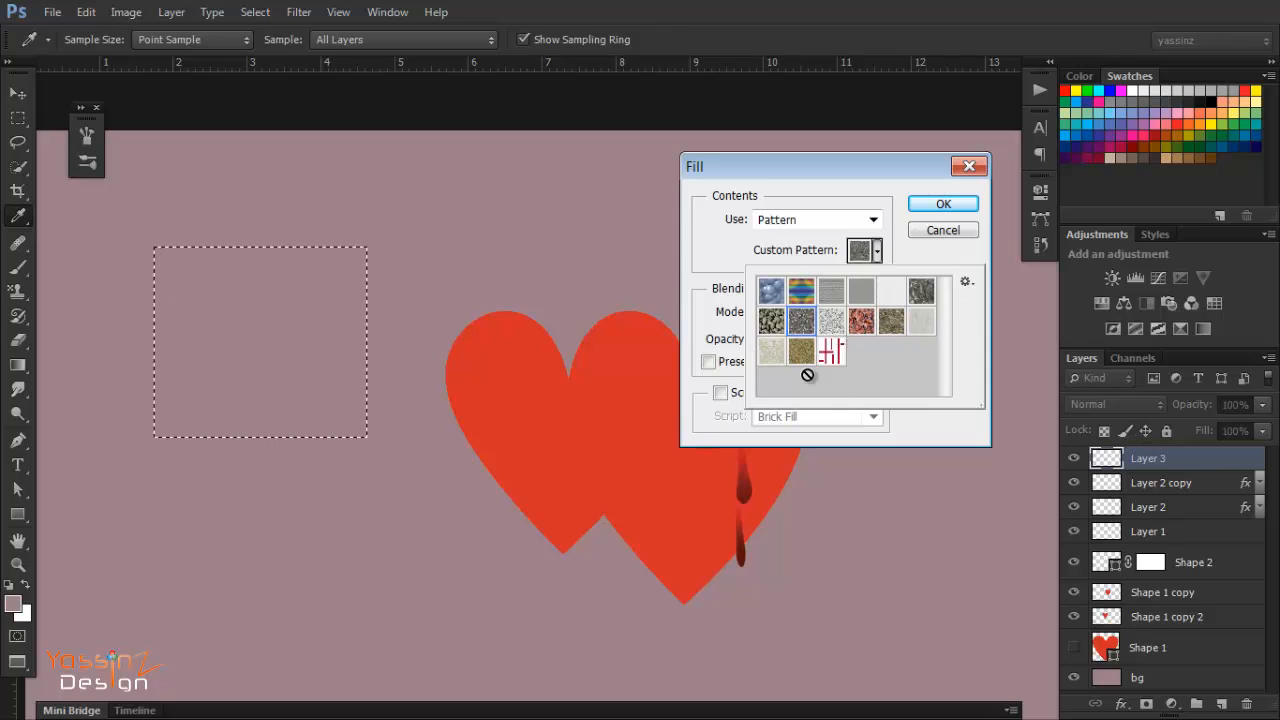
pyautogui.click(967, 282)
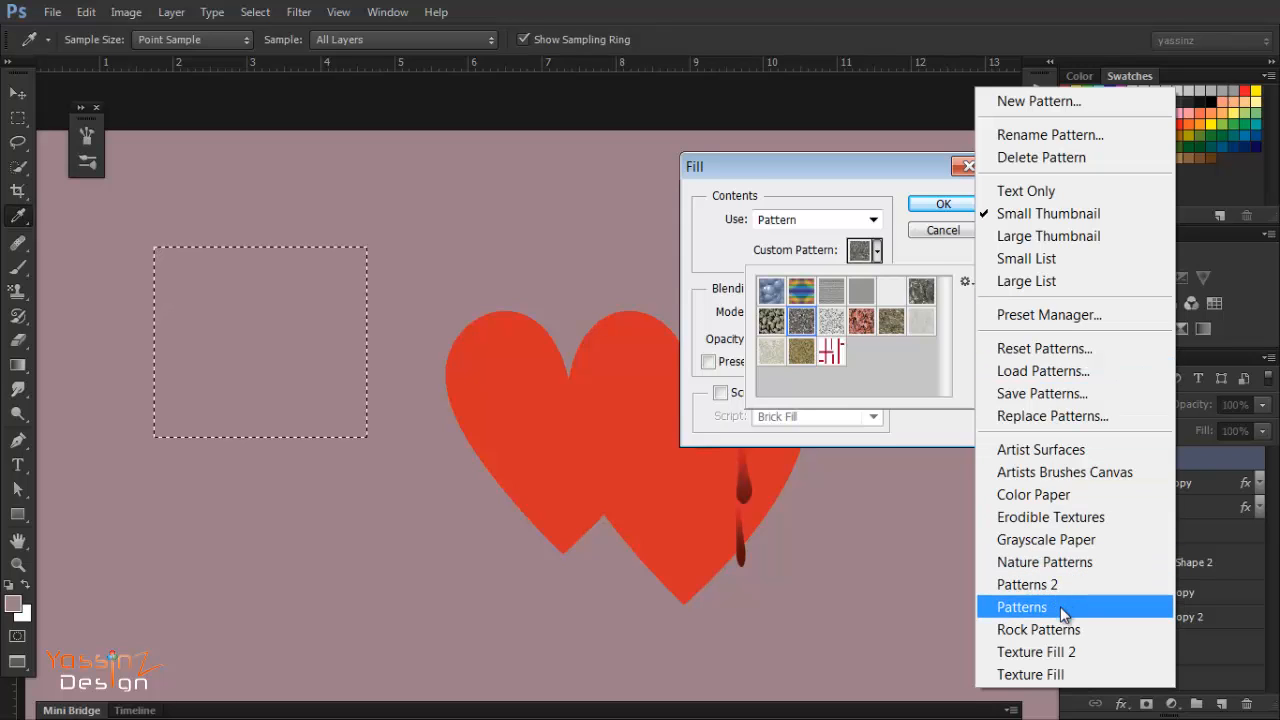
pyautogui.click(1035, 674)
pyautogui.moveTo(565, 277); pyautogui.dragTo(689, 208)
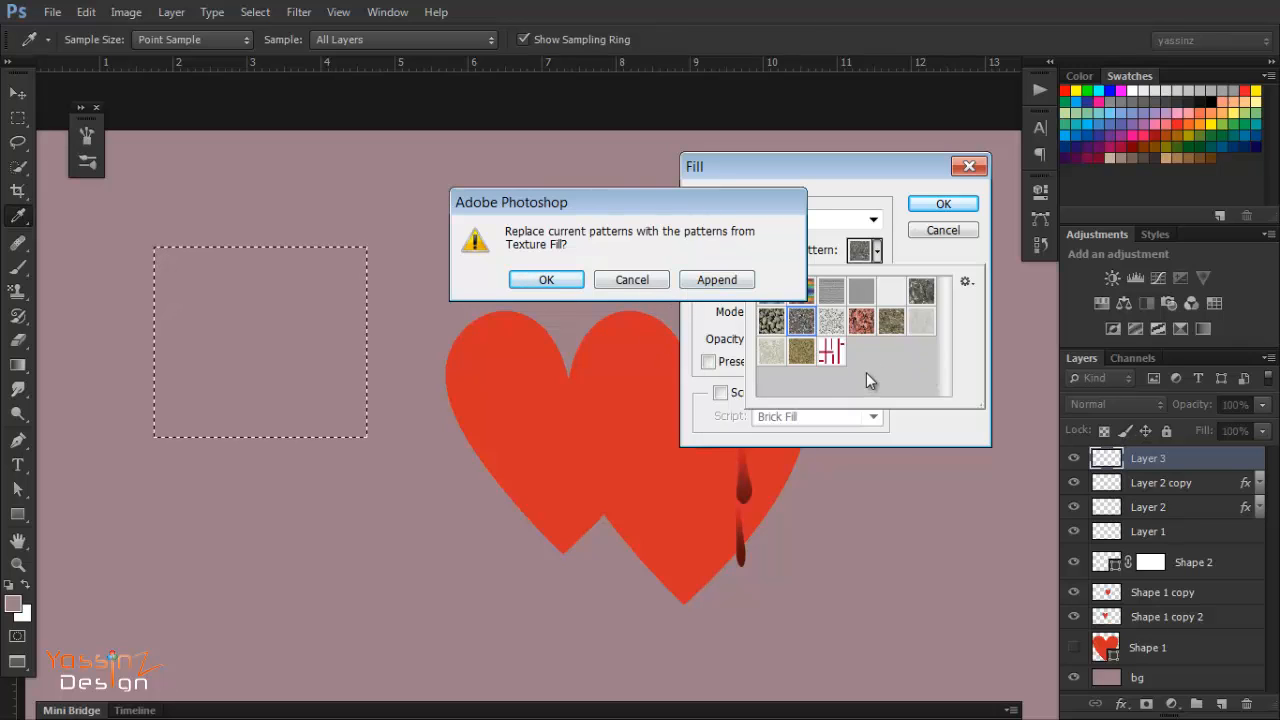
pyautogui.click(729, 281)
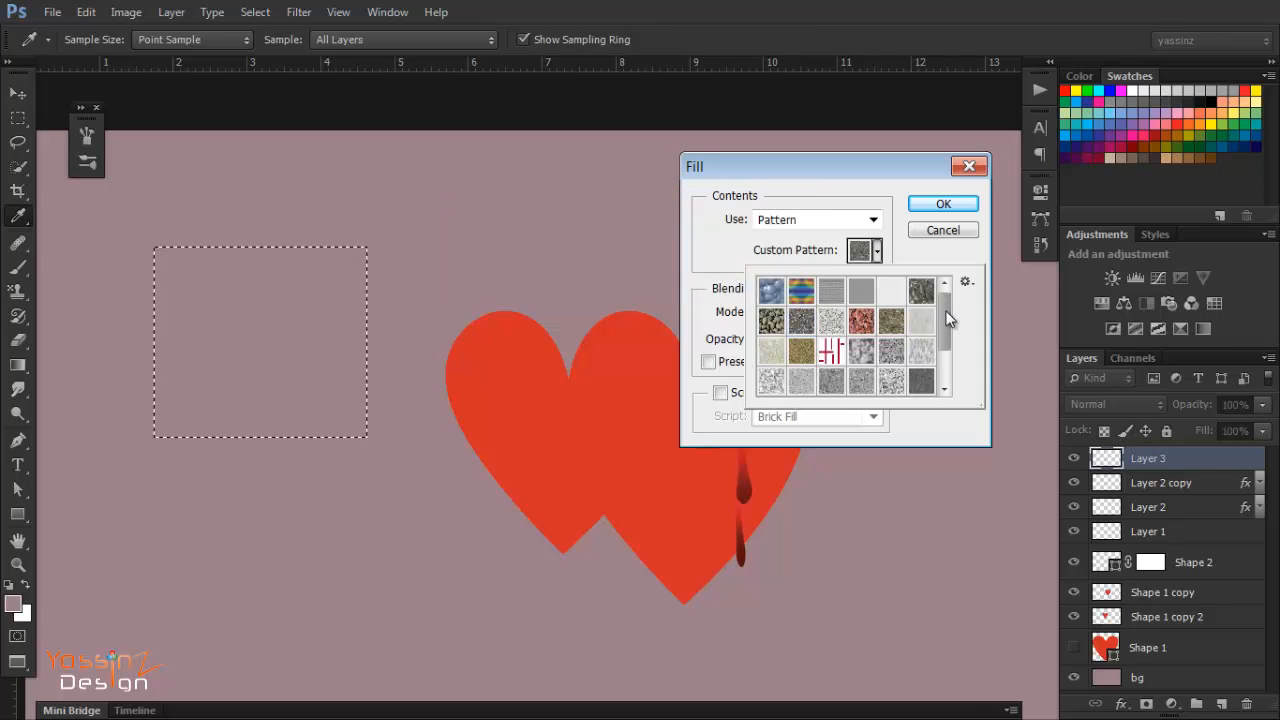
# Step: Fill the rectangular selection with the olive-brown rock pattern in Normal mode at 100% opacity
pyautogui.moveTo(944, 318)
pyautogui.mouseDown()
pyautogui.moveTo(942, 345)
pyautogui.moveTo(944, 316)
pyautogui.mouseUp()
pyautogui.click(887, 330)
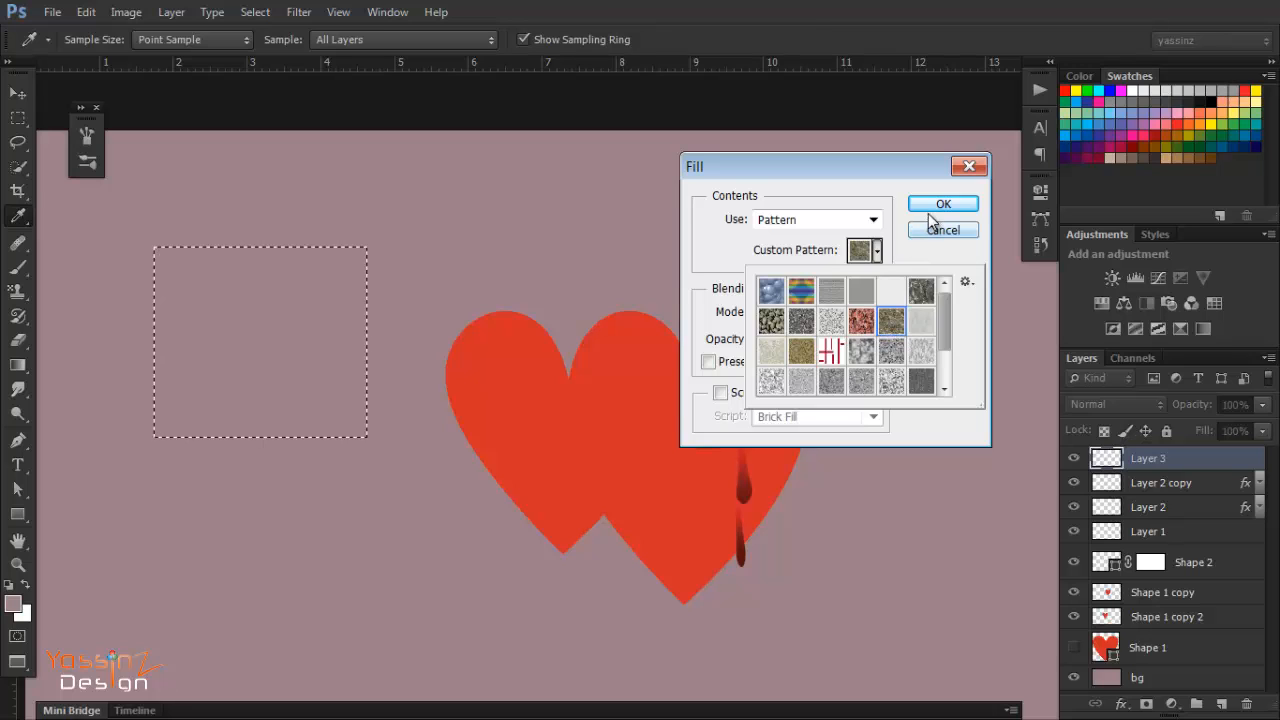
pyautogui.click(908, 237)
pyautogui.doubleClick(811, 338)
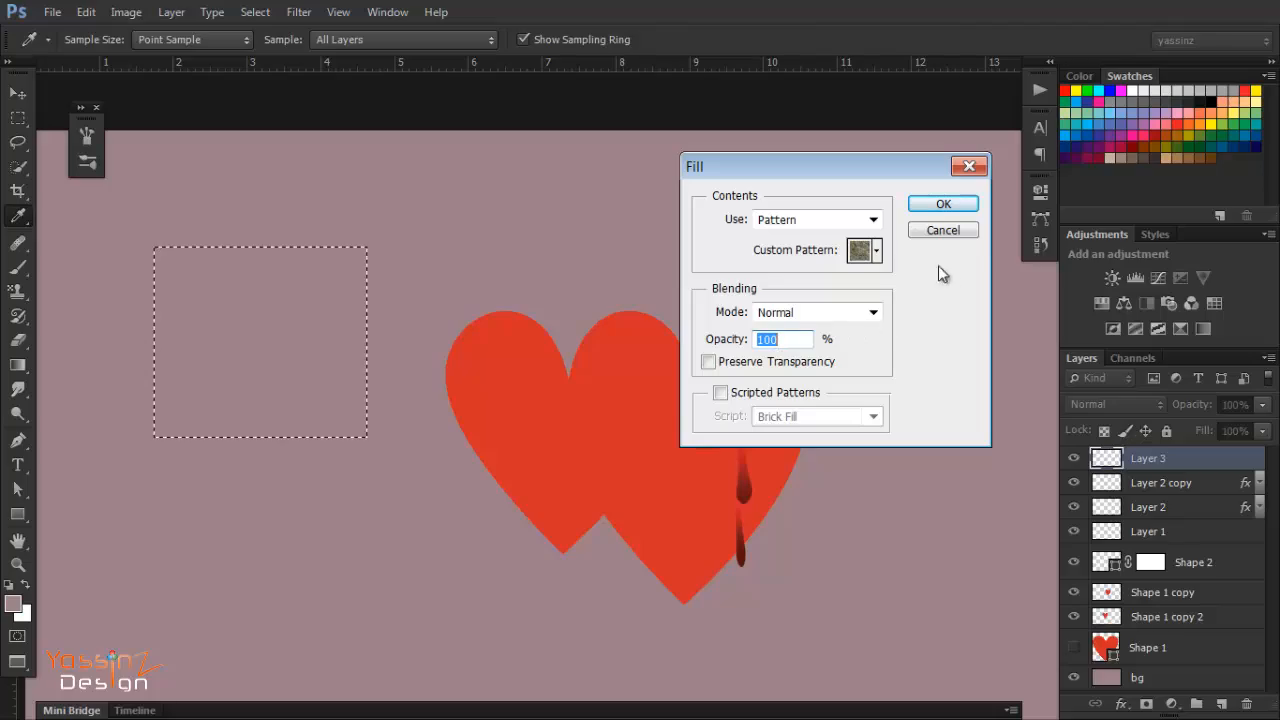
pyautogui.click(943, 204)
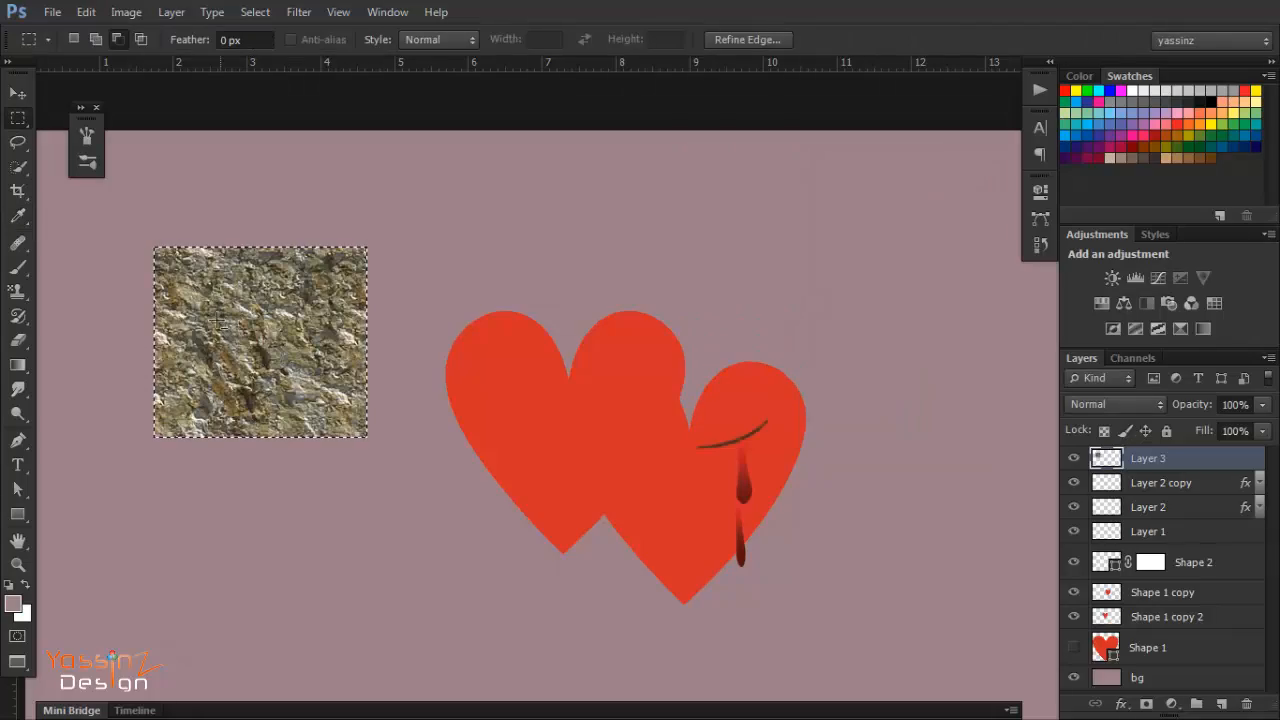
# Step: Examine the rock-filled square up close and from afar to see how its pattern tiles
pyautogui.scroll(3, 215, 319)
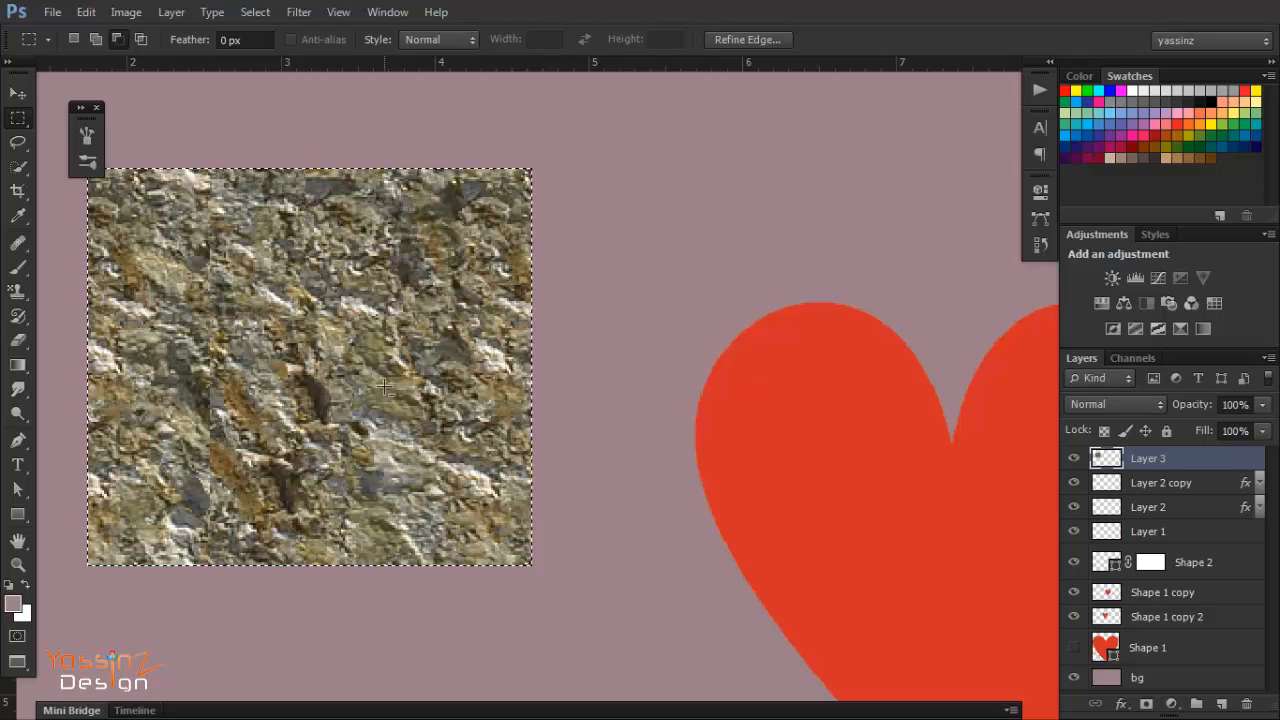
pyautogui.moveTo(340, 386); pyautogui.dragTo(428, 261)
pyautogui.scroll(-3, 449, 272)
pyautogui.scroll(3, 428, 261)
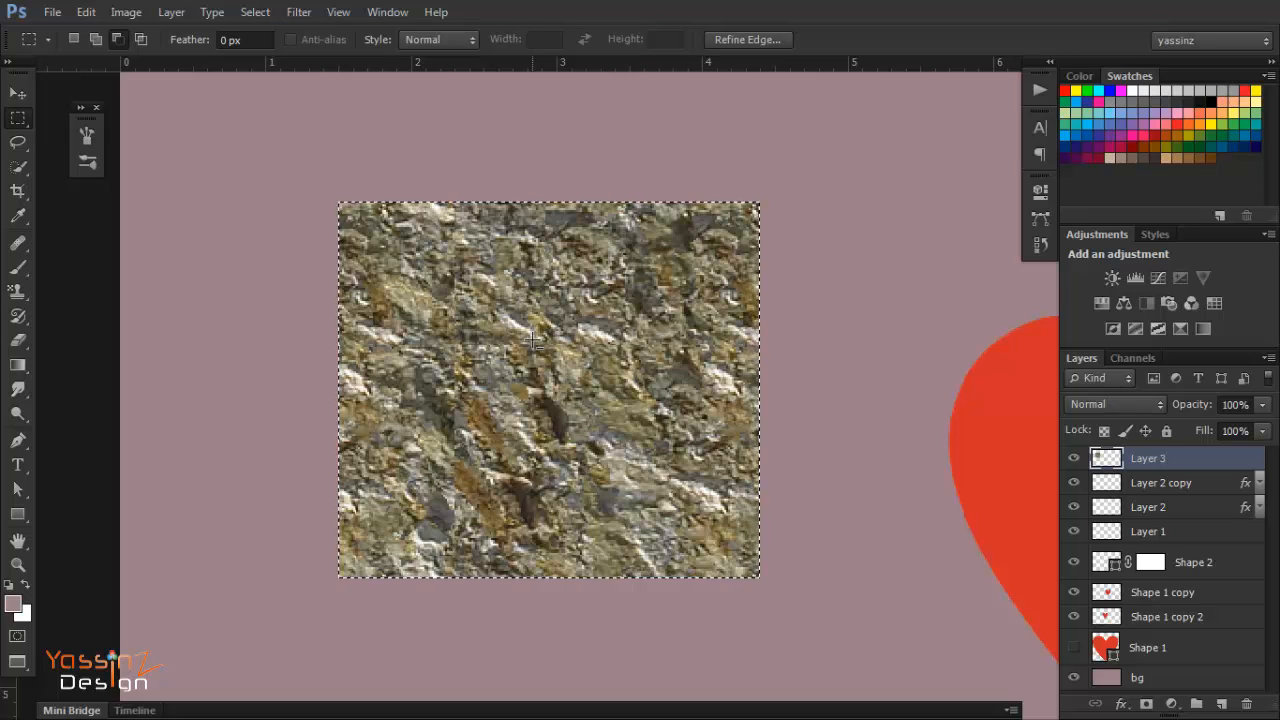
pyautogui.keyDown('ctrl'); pyautogui.keyDown('alt'); pyautogui.click(481, 348); pyautogui.keyUp('alt'); pyautogui.keyUp('ctrl')
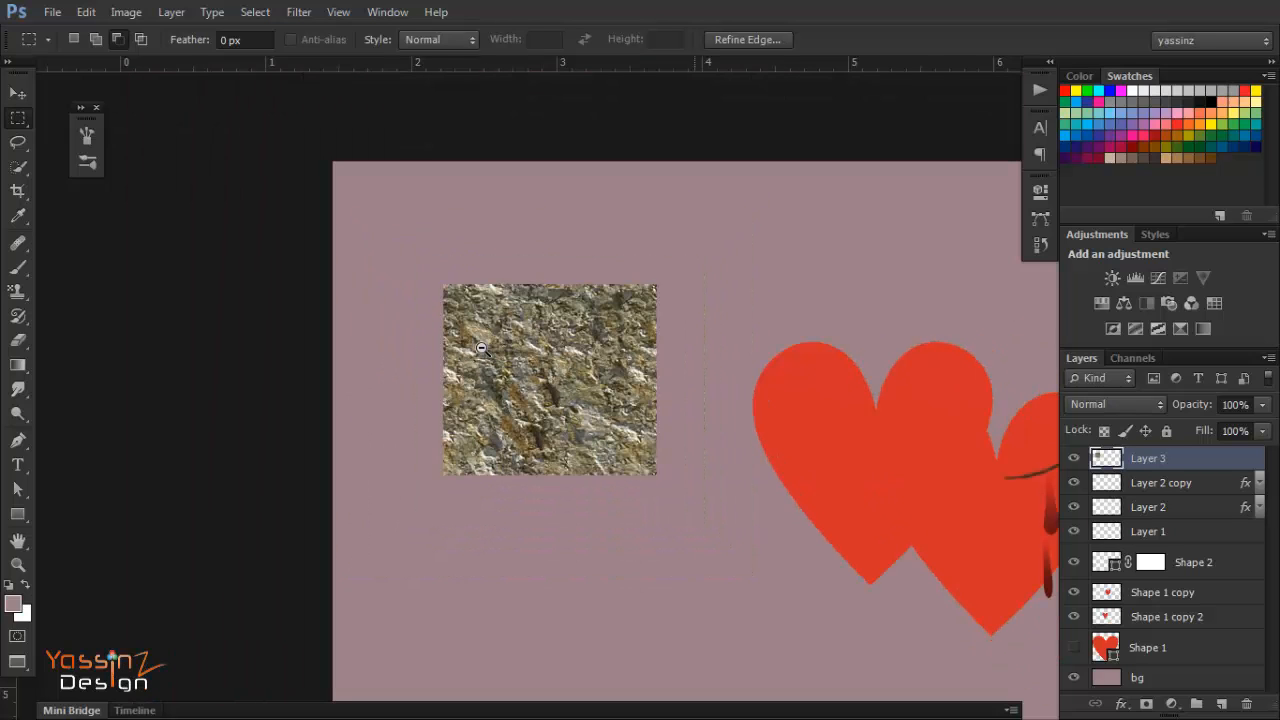
pyautogui.moveTo(519, 355); pyautogui.dragTo(389, 316)
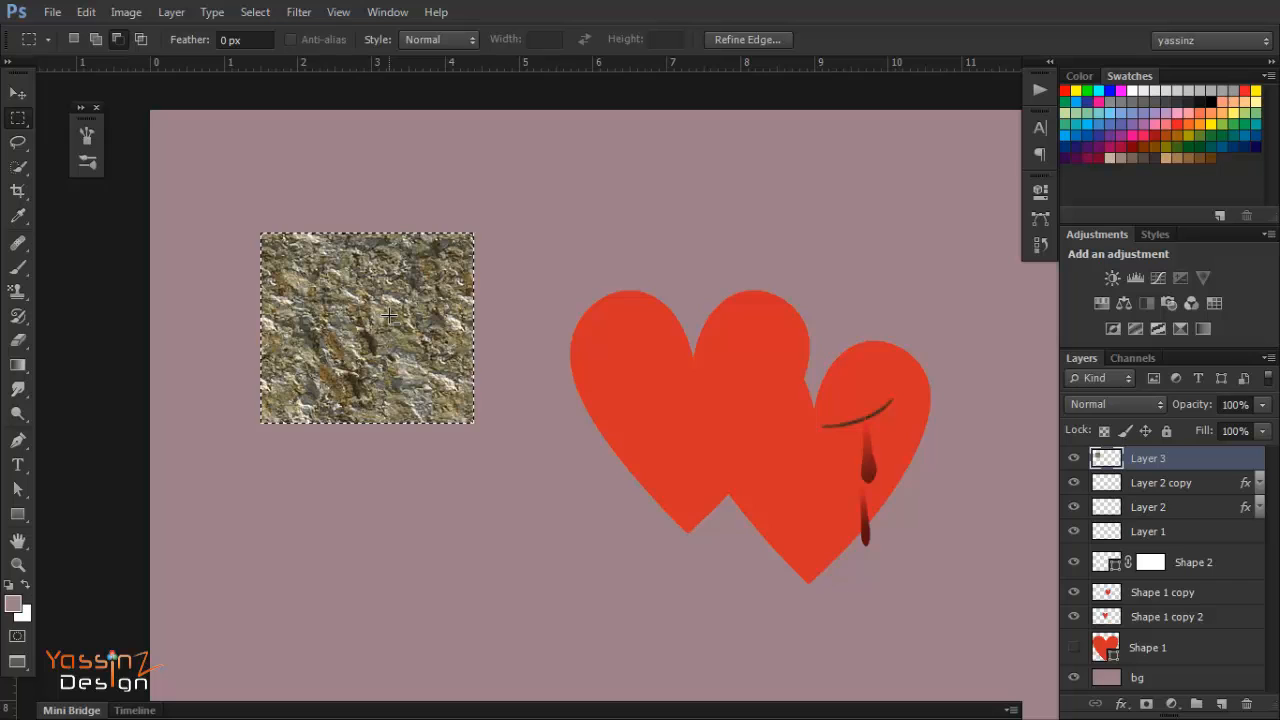
pyautogui.moveTo(577, 463); pyautogui.dragTo(518, 406)
pyautogui.hotkey('ctrl', 'r')
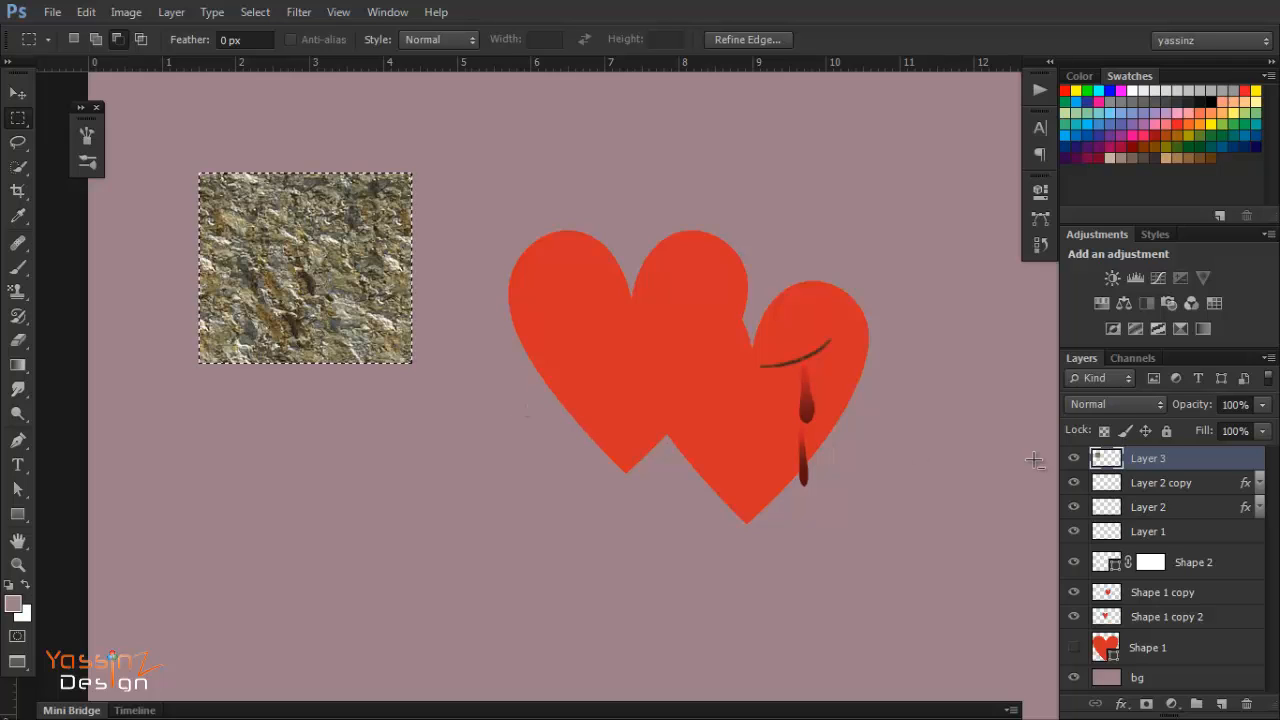
# Step: Delete the rock-textured layer, Layer 3, and clear the rectangular selection
pyautogui.click(1247, 704)
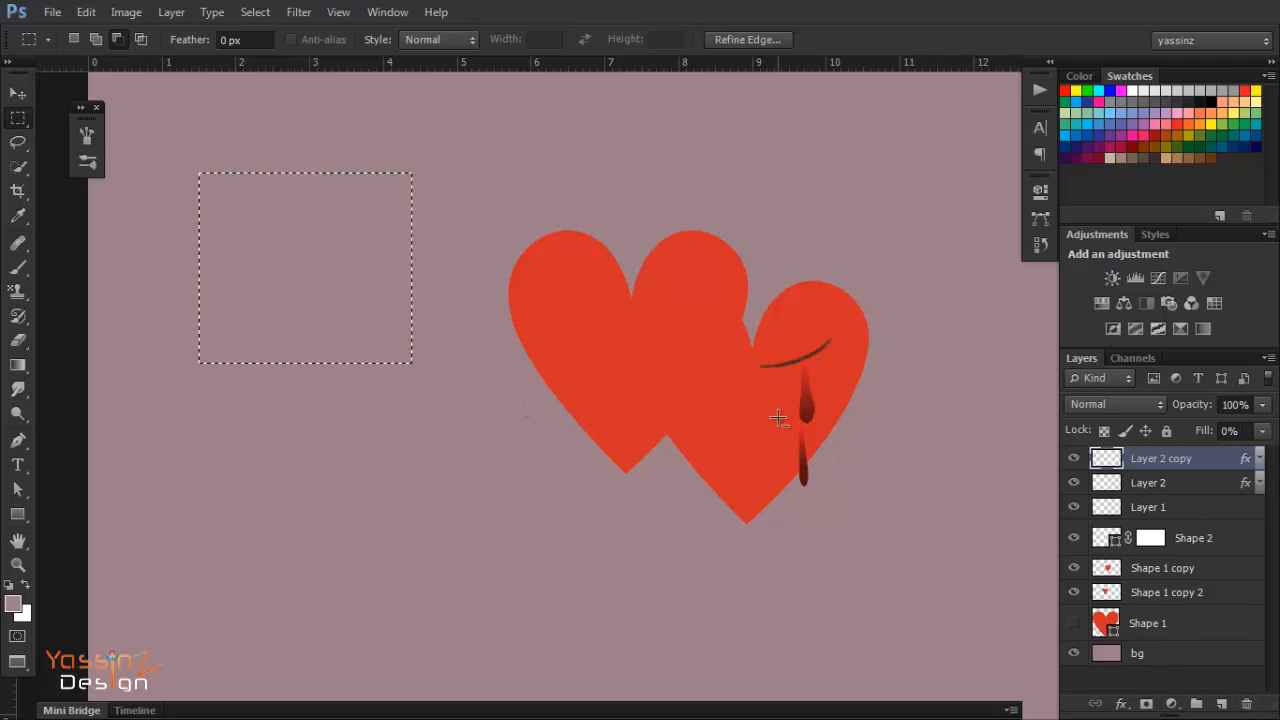
pyautogui.click(423, 282)
pyautogui.moveTo(654, 423); pyautogui.dragTo(522, 405)
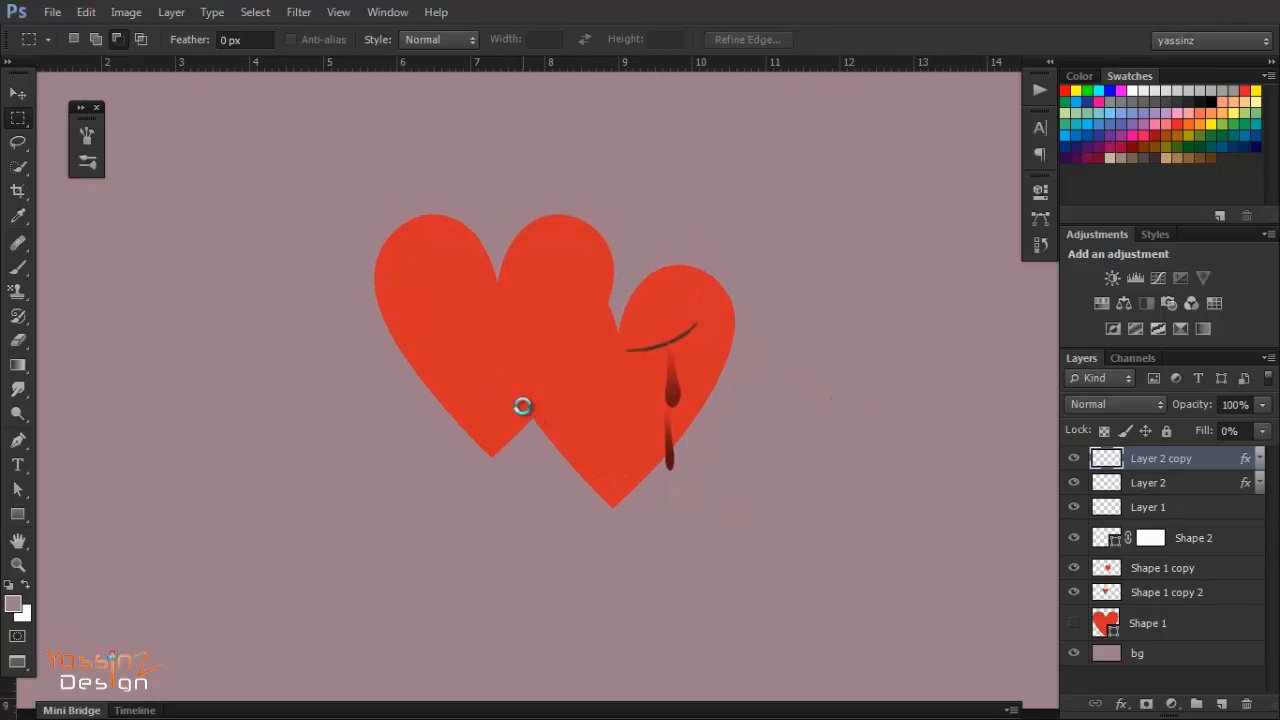
# Step: Create a new document 120 pixels wide and 120 pixels high
pyautogui.hotkey('ctrl', 'n')
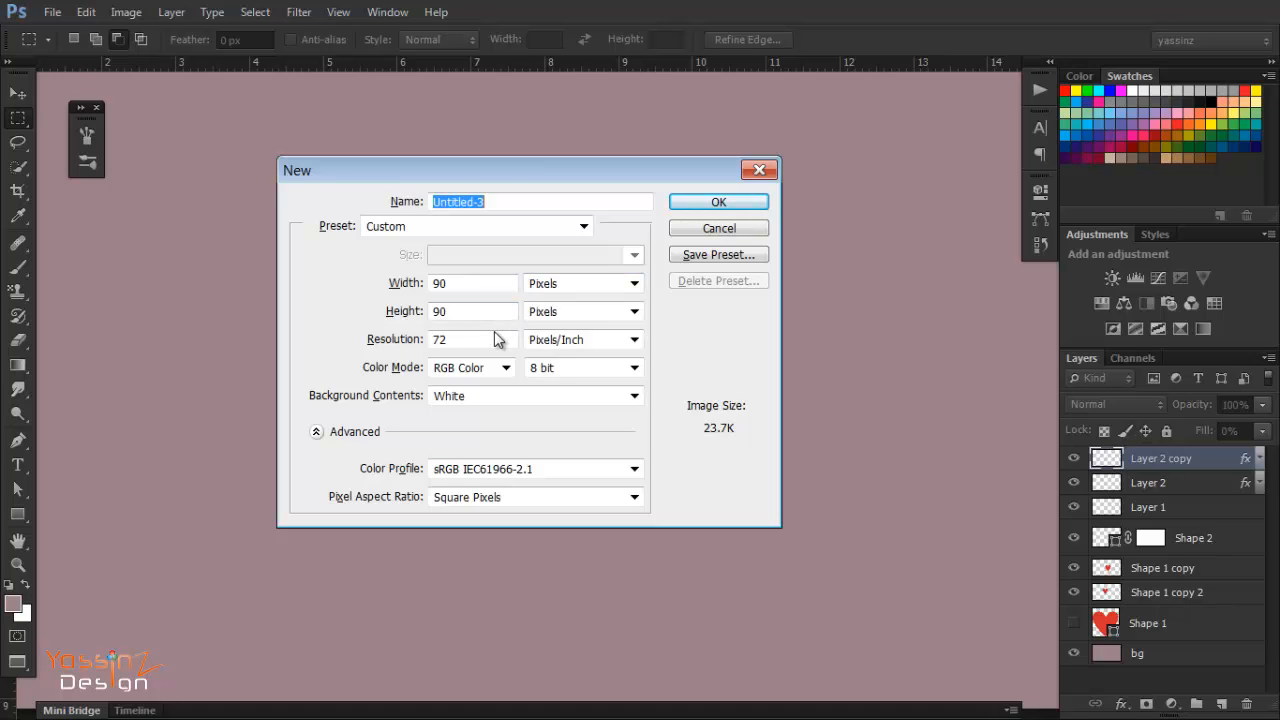
pyautogui.click(452, 285)
pyautogui.moveTo(453, 287); pyautogui.dragTo(430, 290)
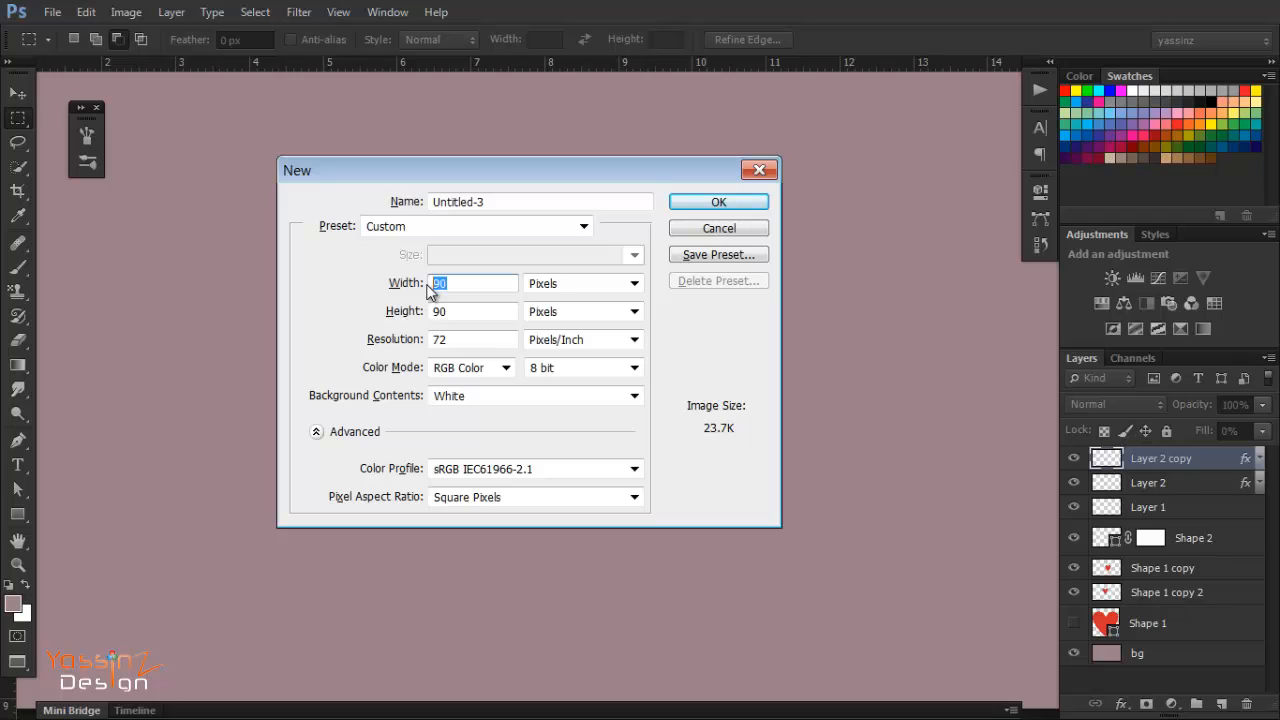
pyautogui.write('12')
pyautogui.moveTo(455, 311); pyautogui.dragTo(436, 311)
pyautogui.write('12')
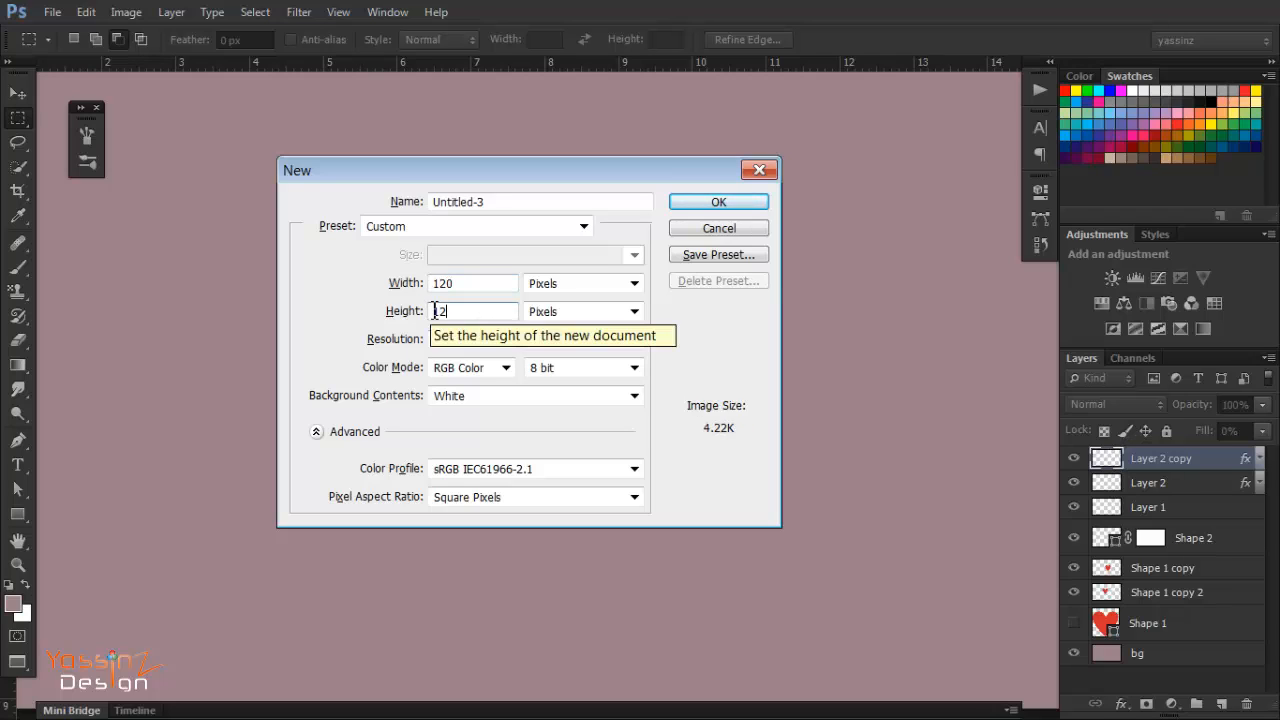
pyautogui.write('0')
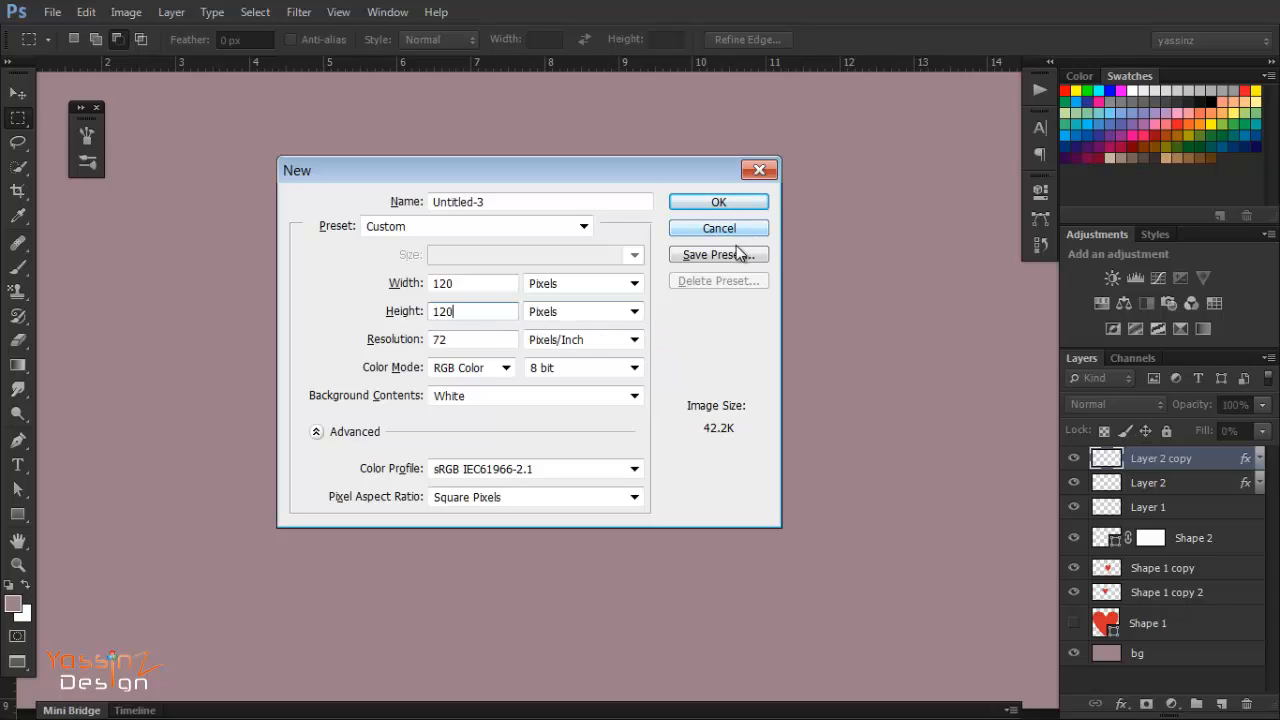
pyautogui.click(726, 204)
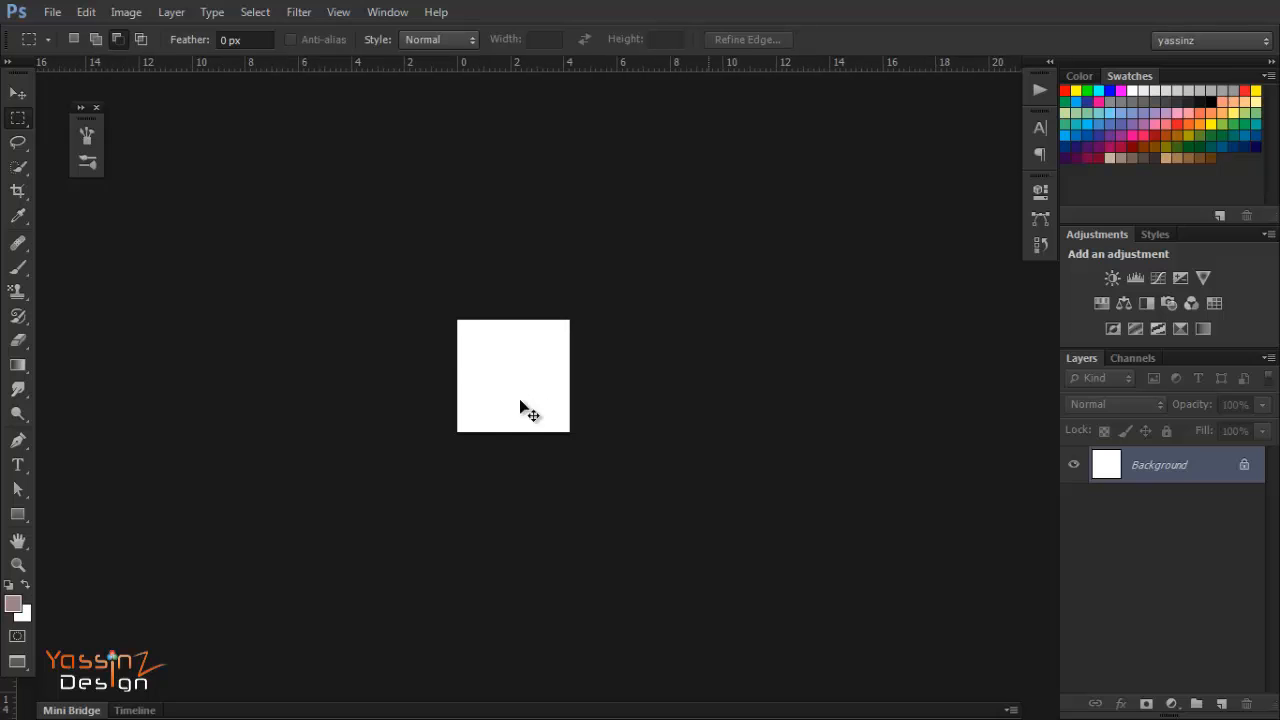
# Step: Select a narrow full-height vertical strip just right of the canvas centre and fill it with dark purple
pyautogui.moveTo(478, 373); pyautogui.dragTo(566, 412)
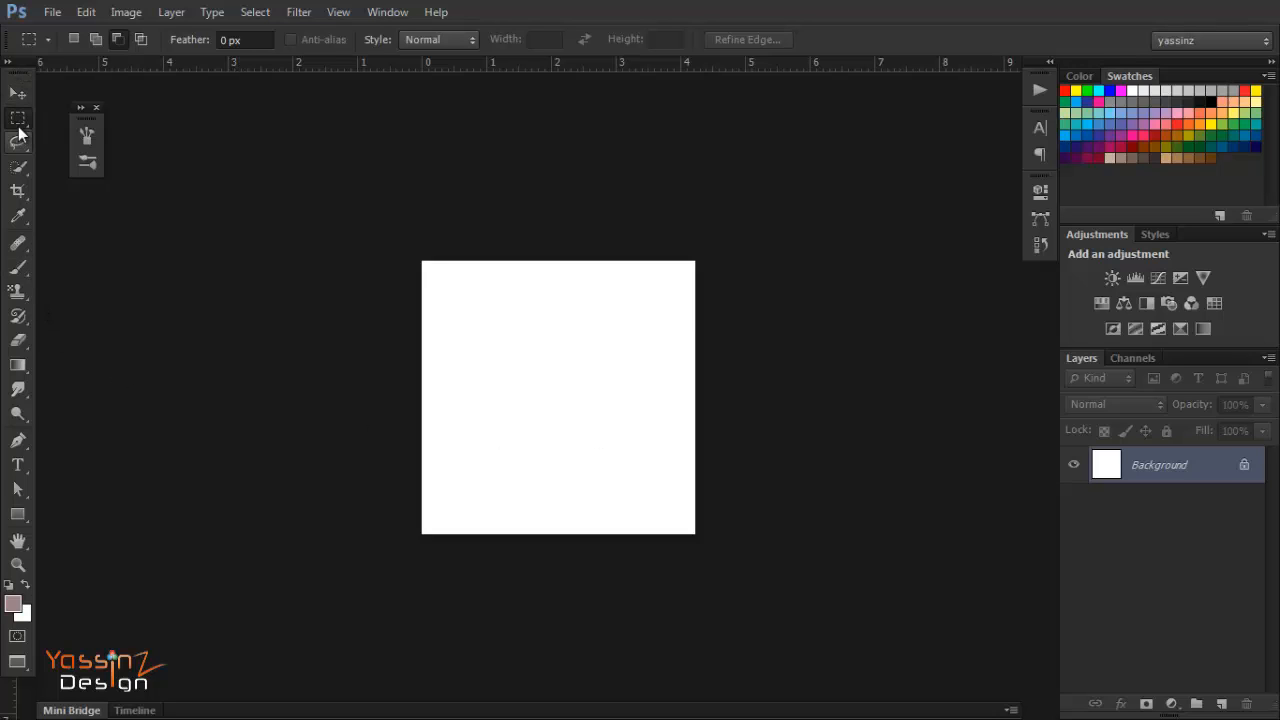
pyautogui.moveTo(560, 245); pyautogui.dragTo(592, 564)
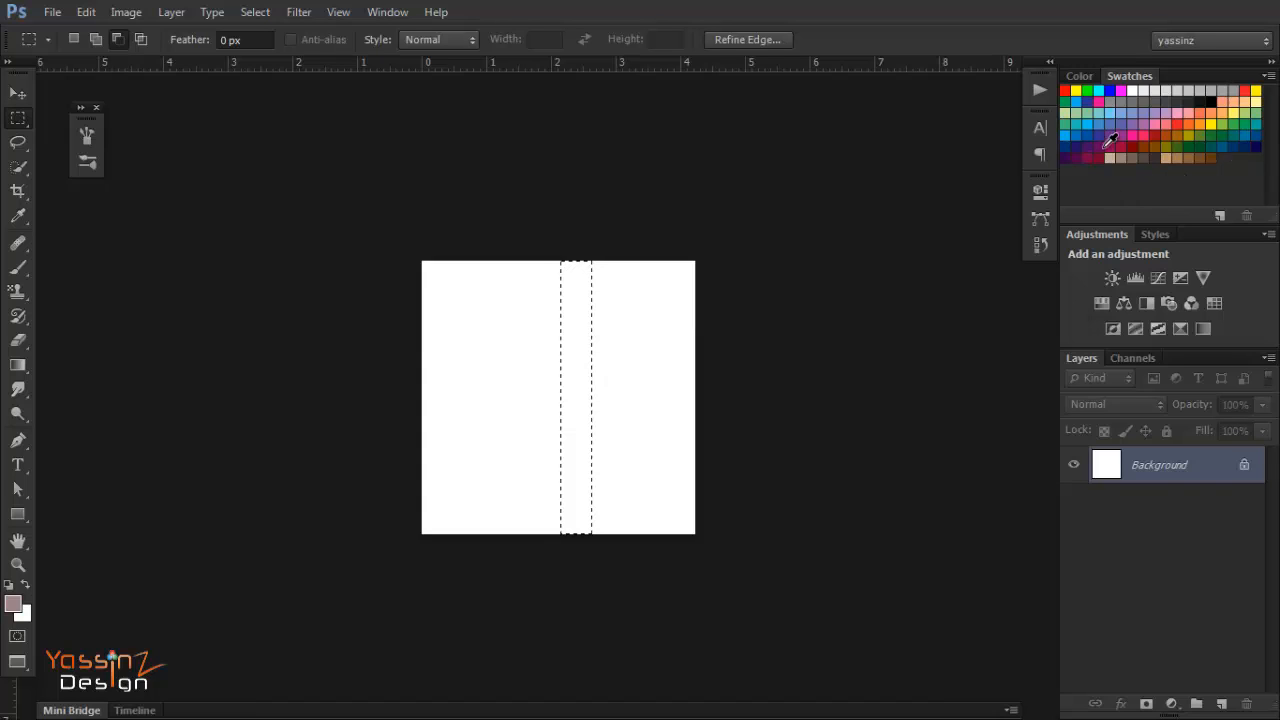
pyautogui.click(1110, 148)
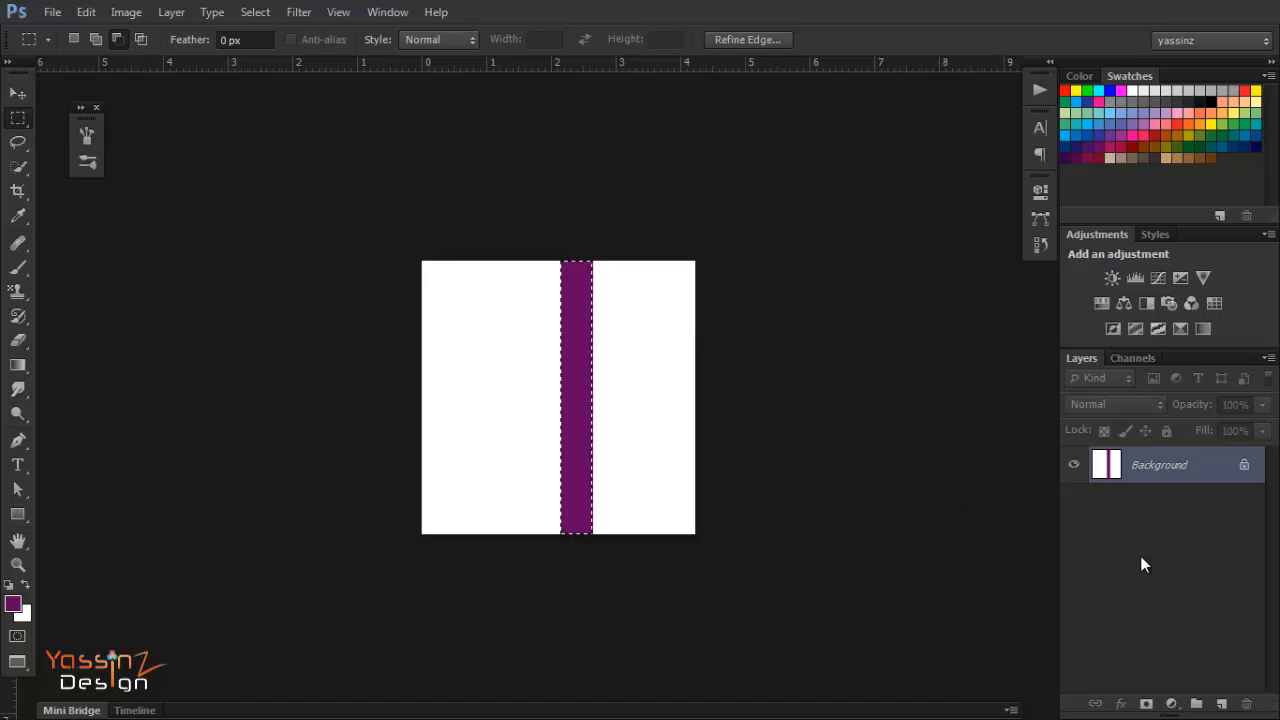
# Step: Copy the purple strip onto its own layer and move the copy left, leaving a narrow white gap between the two vertical stripes
pyautogui.hotkey('ctrl', 'j')
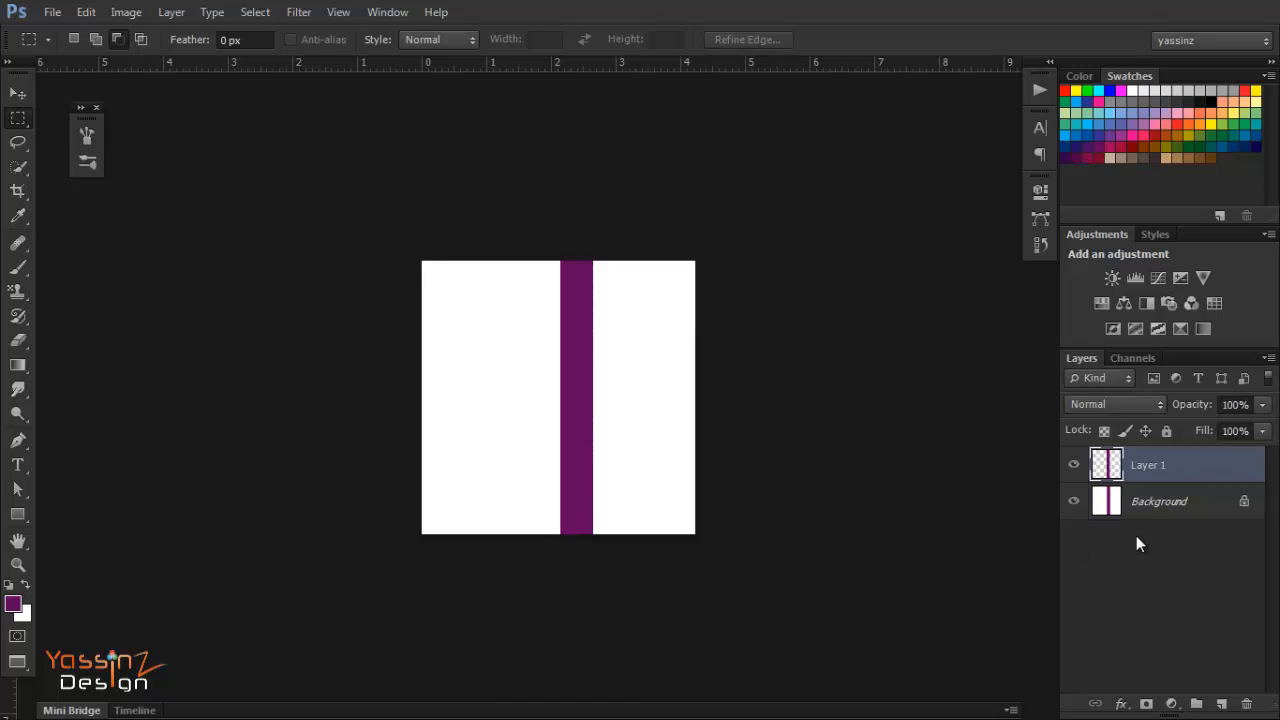
pyautogui.press('v')
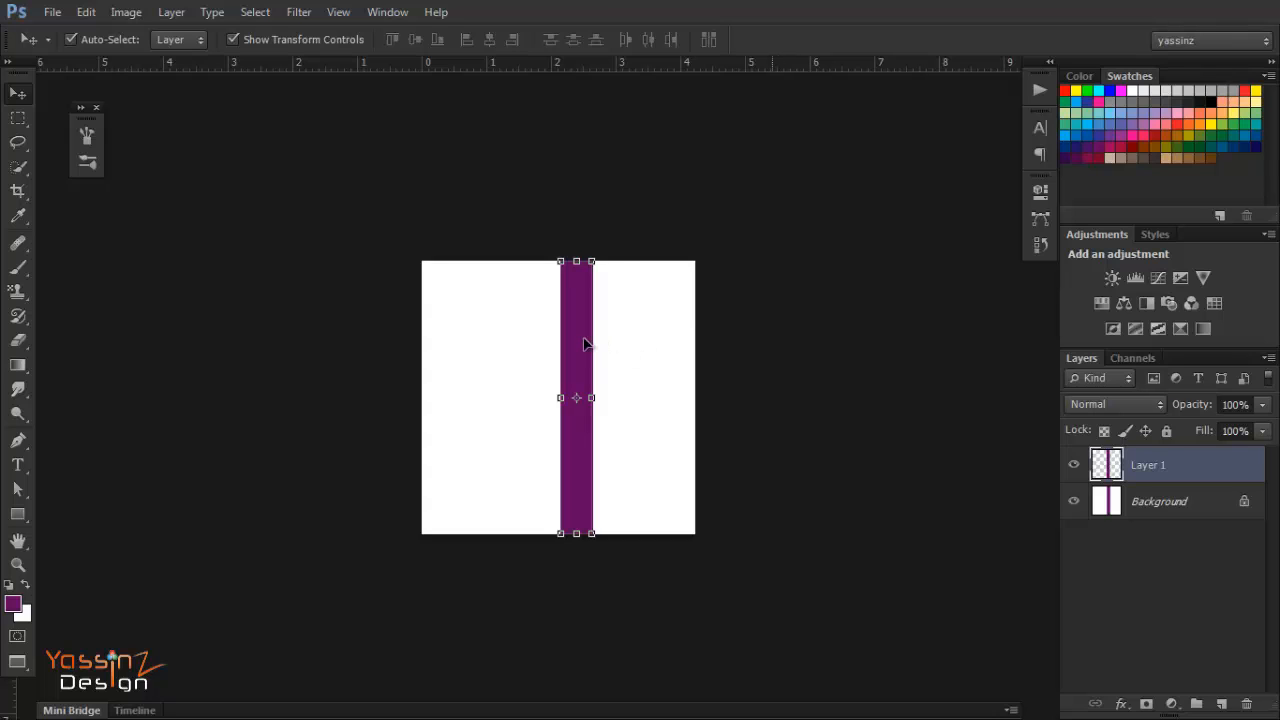
pyautogui.moveTo(585, 344); pyautogui.dragTo(514, 351)
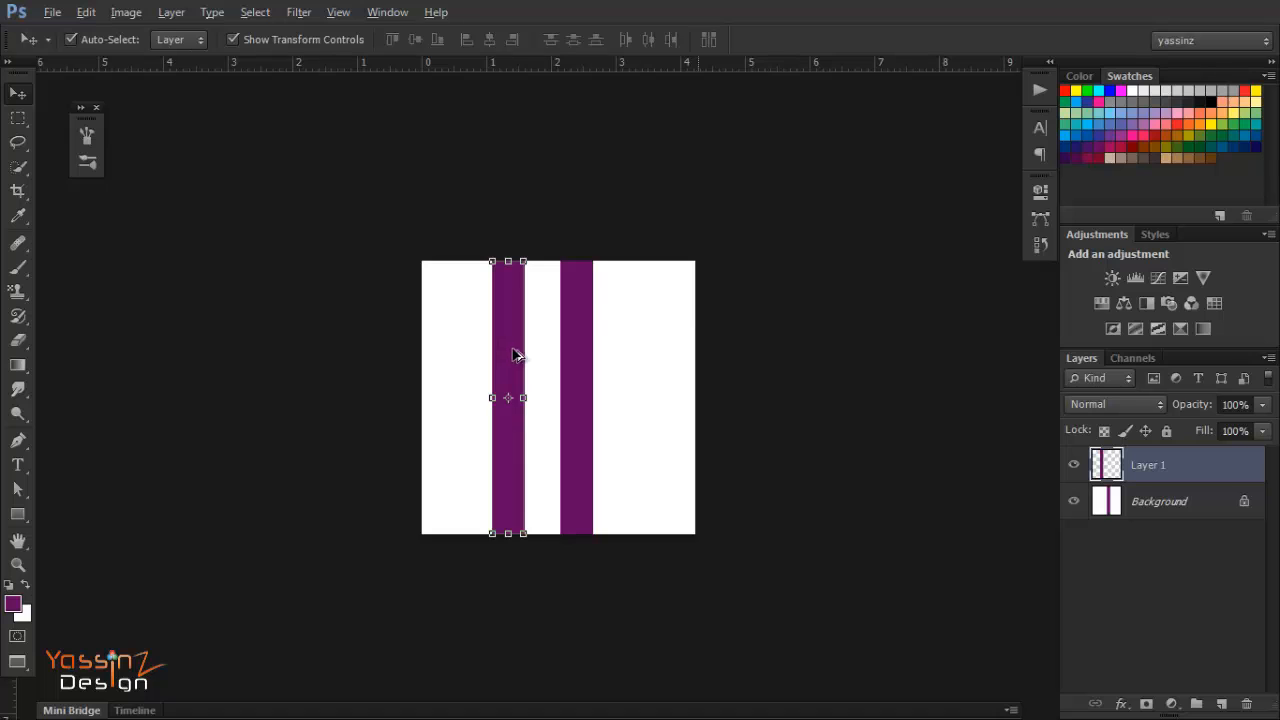
# Step: Duplicate the copied stripe, rotate it 90° into a horizontal bar below the canvas centre, and stretch it across the full width
pyautogui.moveTo(514, 355); pyautogui.dragTo(633, 374)
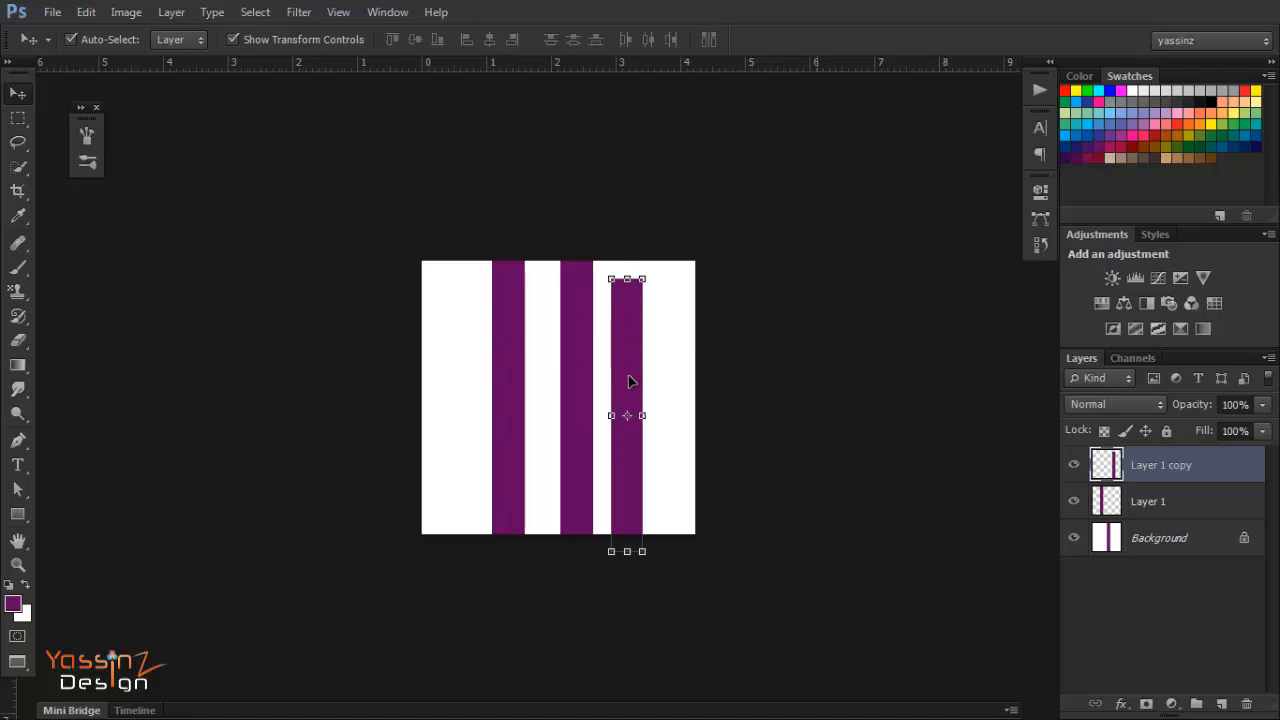
pyautogui.moveTo(661, 416); pyautogui.dragTo(634, 449)
pyautogui.moveTo(553, 439); pyautogui.dragTo(541, 441)
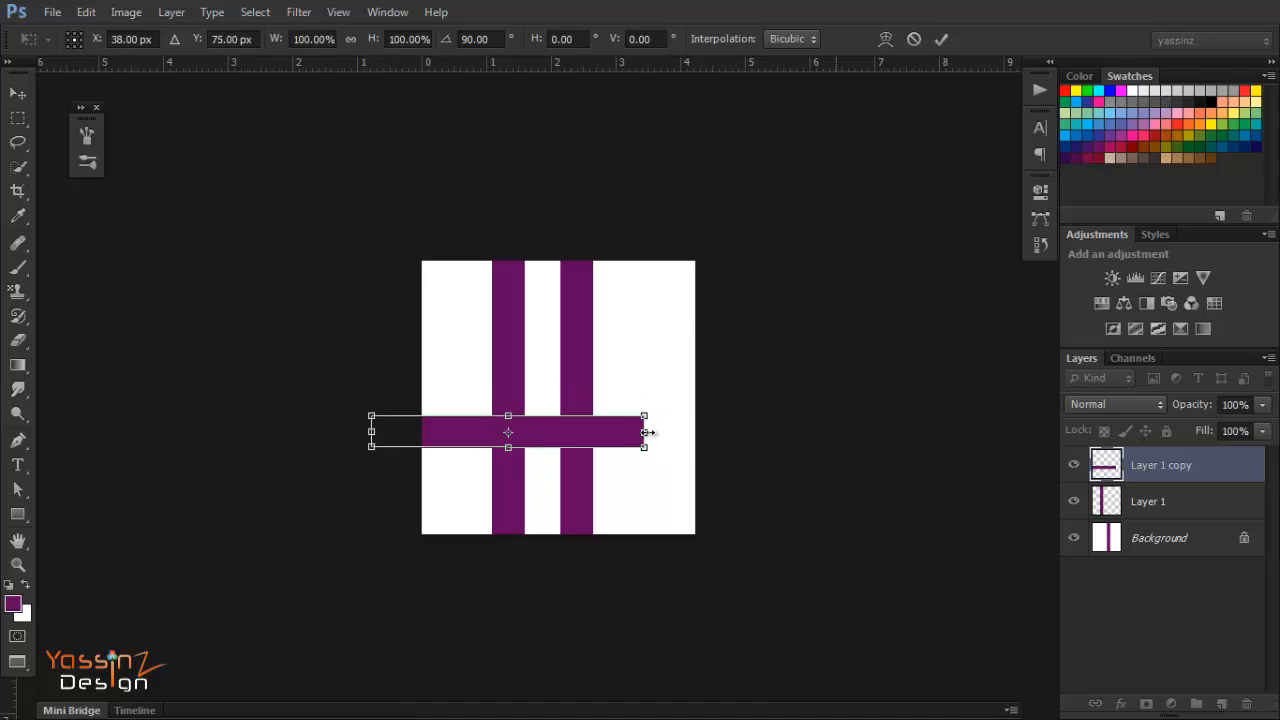
pyautogui.moveTo(646, 432); pyautogui.dragTo(697, 425)
pyautogui.press('Return')
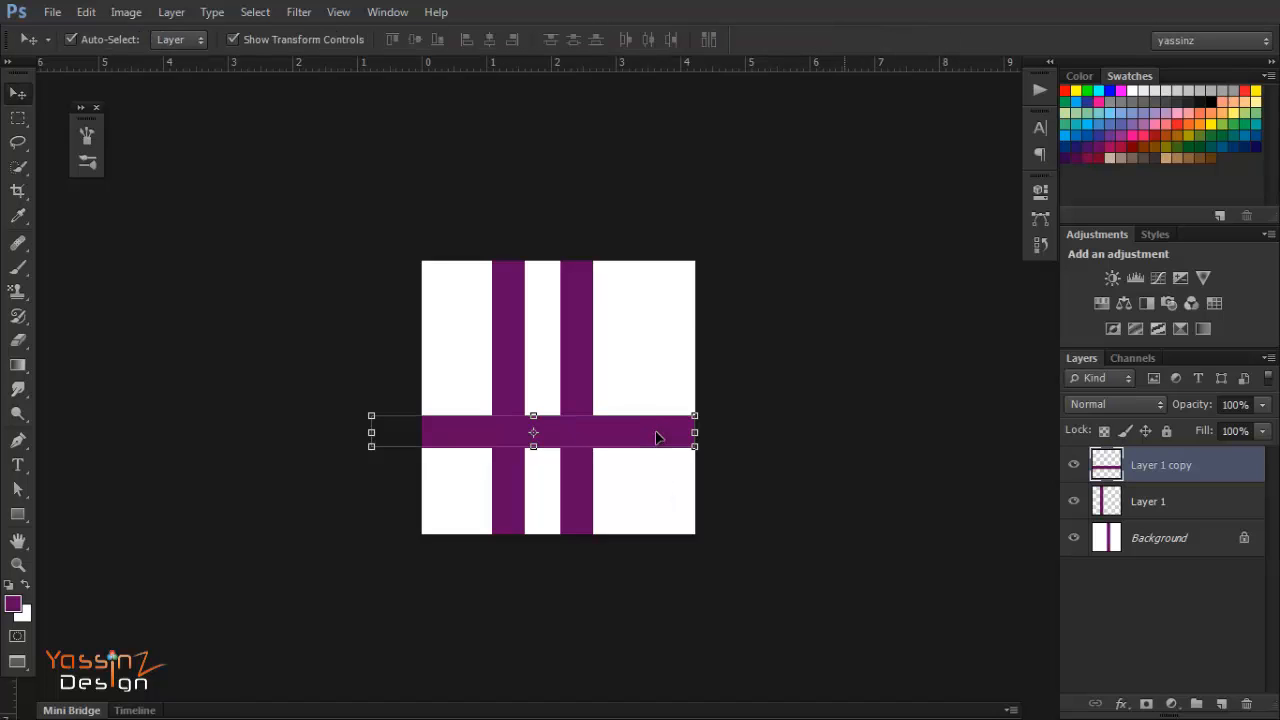
pyautogui.click(646, 388)
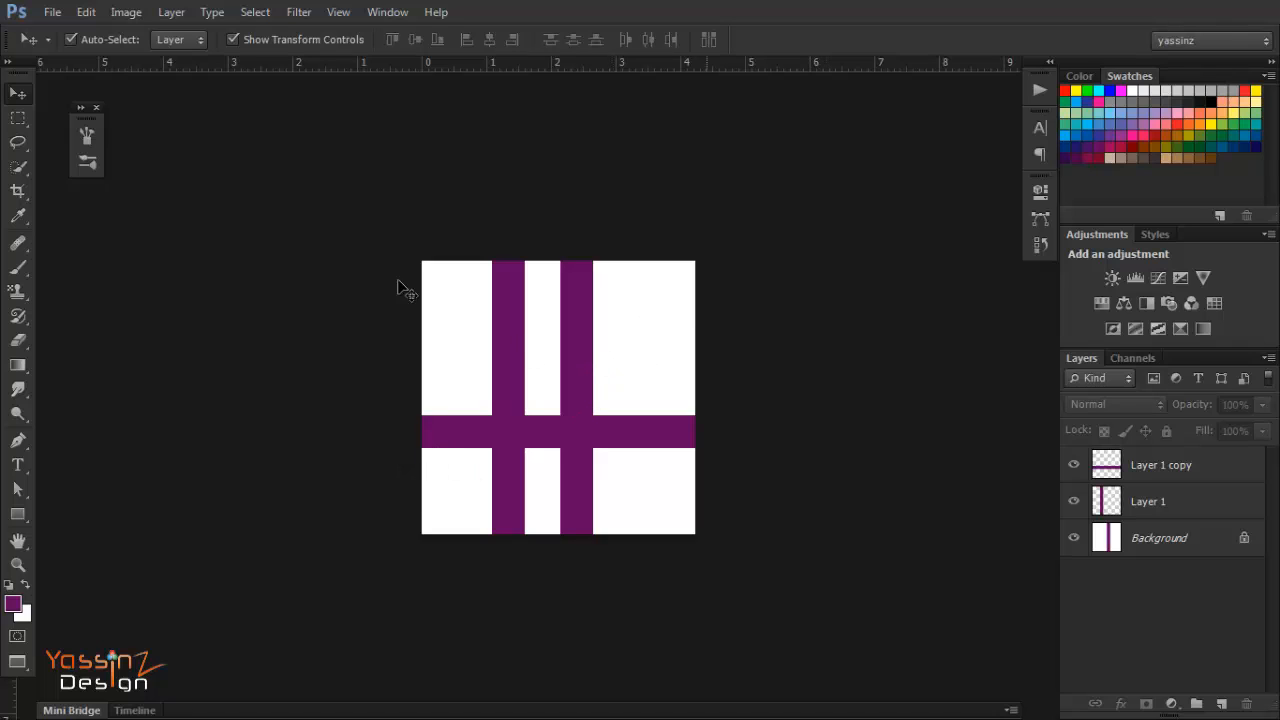
pyautogui.moveTo(289, 206); pyautogui.dragTo(48, 95)
pyautogui.click(18, 120)
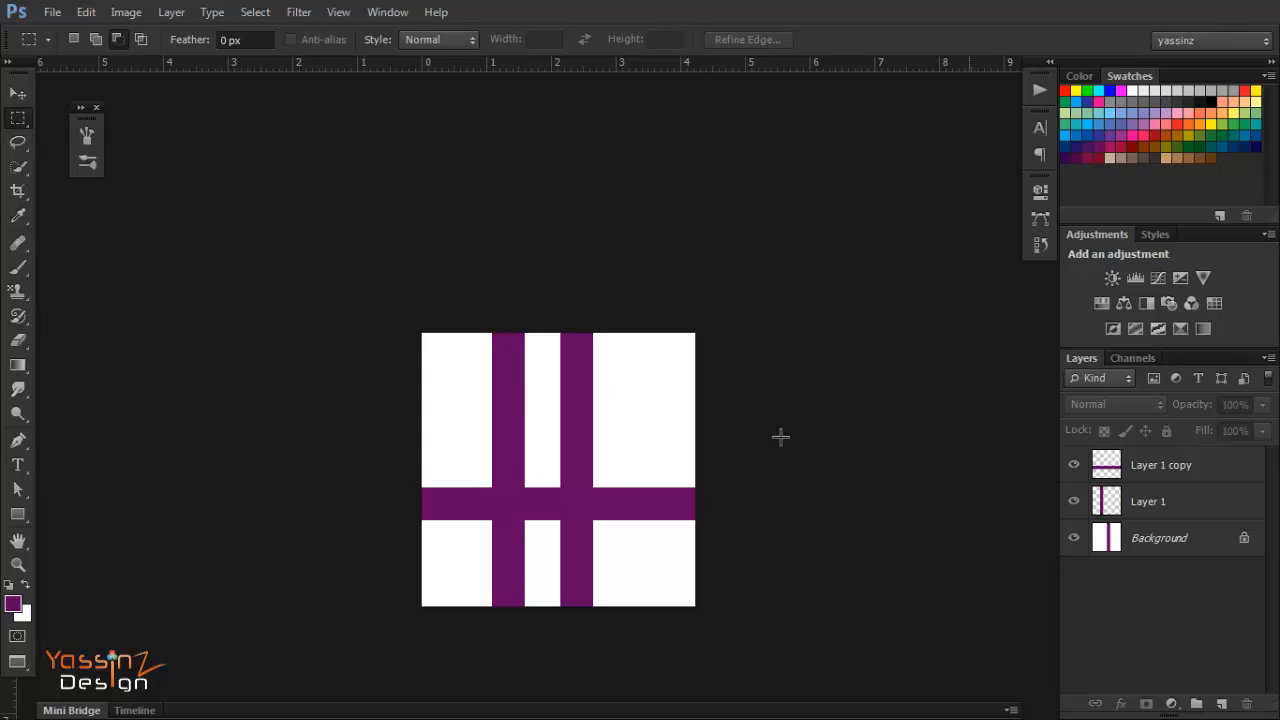
pyautogui.moveTo(654, 366); pyautogui.dragTo(787, 471)
pyautogui.hotkey('shift', 'm')
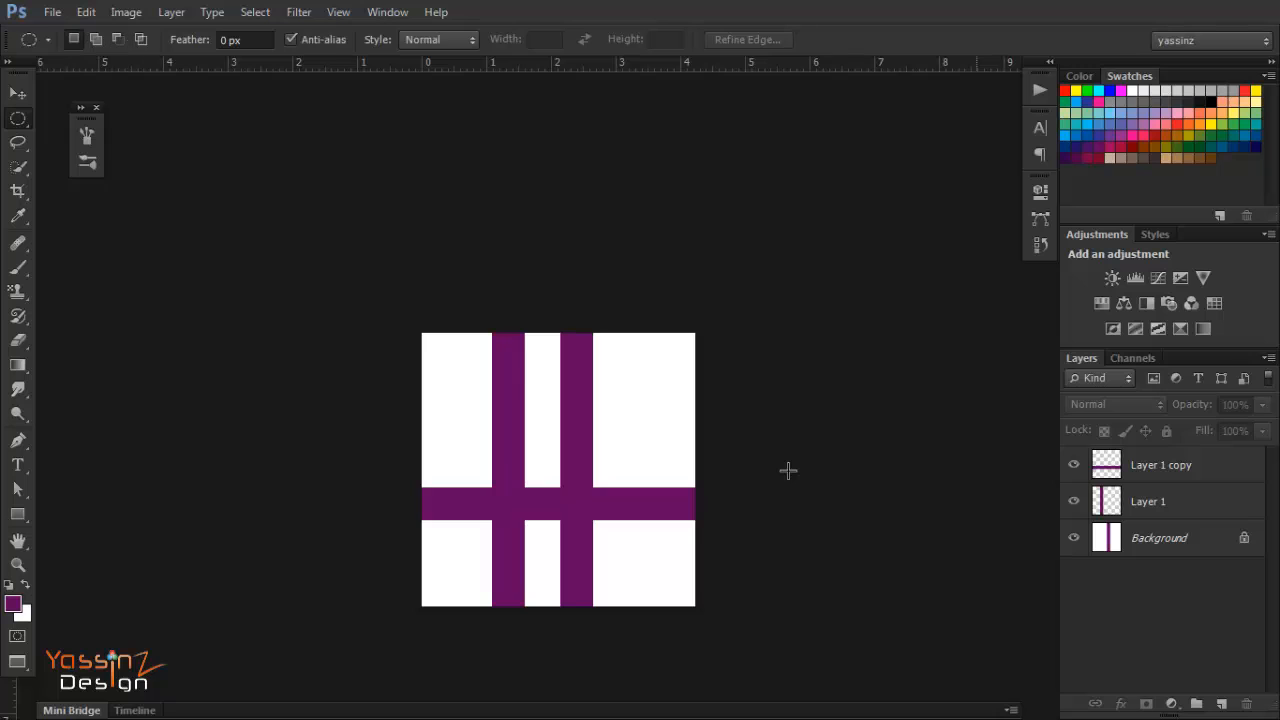
pyautogui.moveTo(637, 379); pyautogui.dragTo(719, 446)
pyautogui.click(1221, 704)
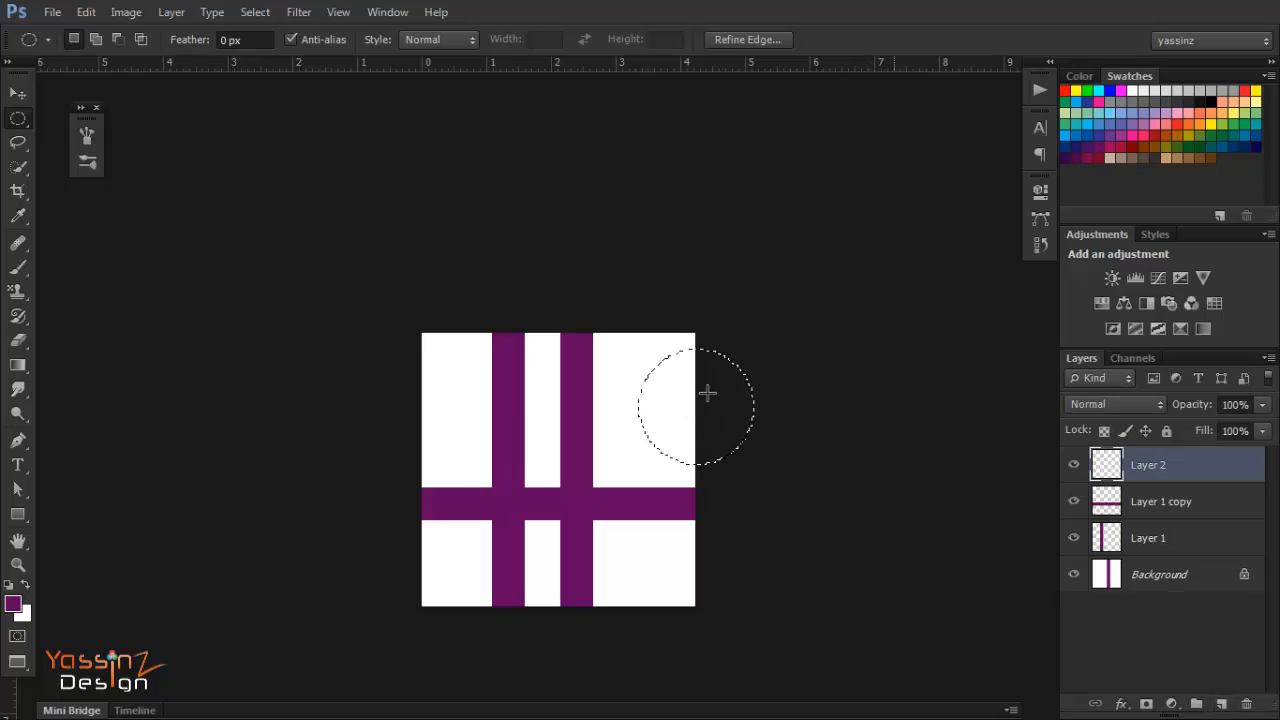
pyautogui.hotkey('ctrl', 'd')
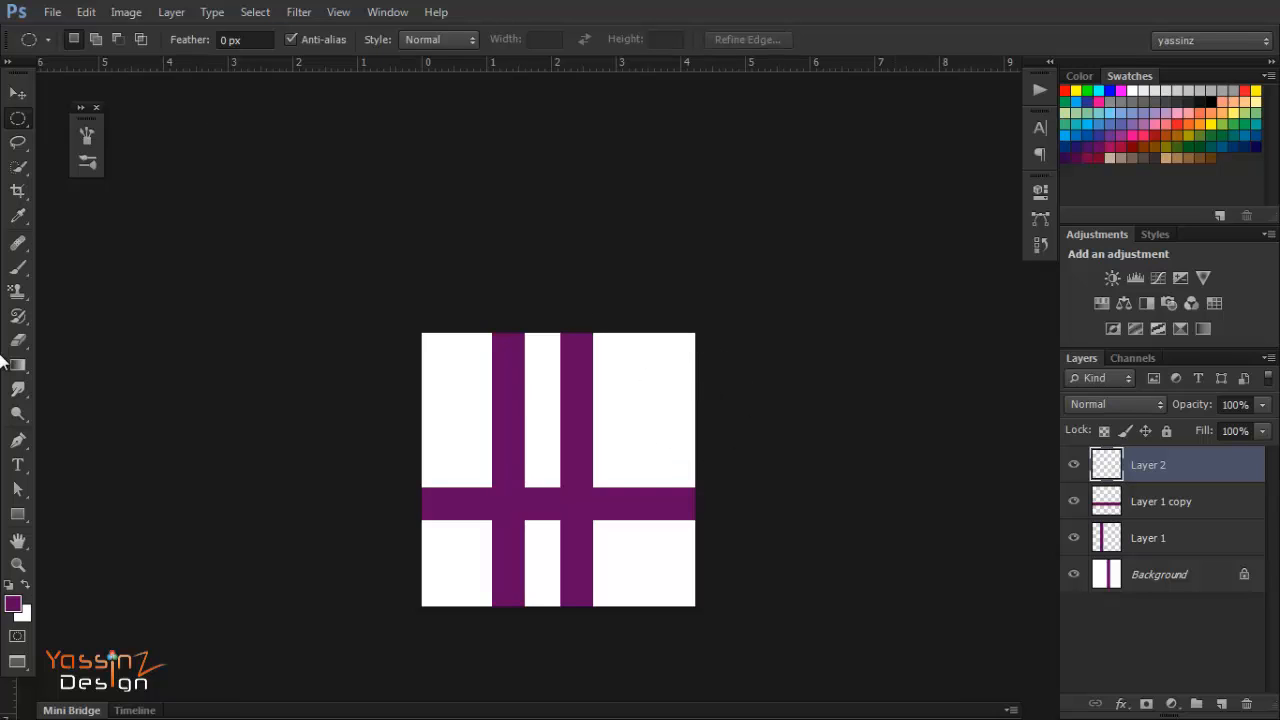
# Step: Draw a dark purple circle about 42 px across with the Ellipse tool and centre it on the canvas's right edge above the bar
pyautogui.moveTo(27, 513)
pyautogui.mouseDown()
pyautogui.moveTo(133, 508)
pyautogui.moveTo(129, 542)
pyautogui.mouseUp()
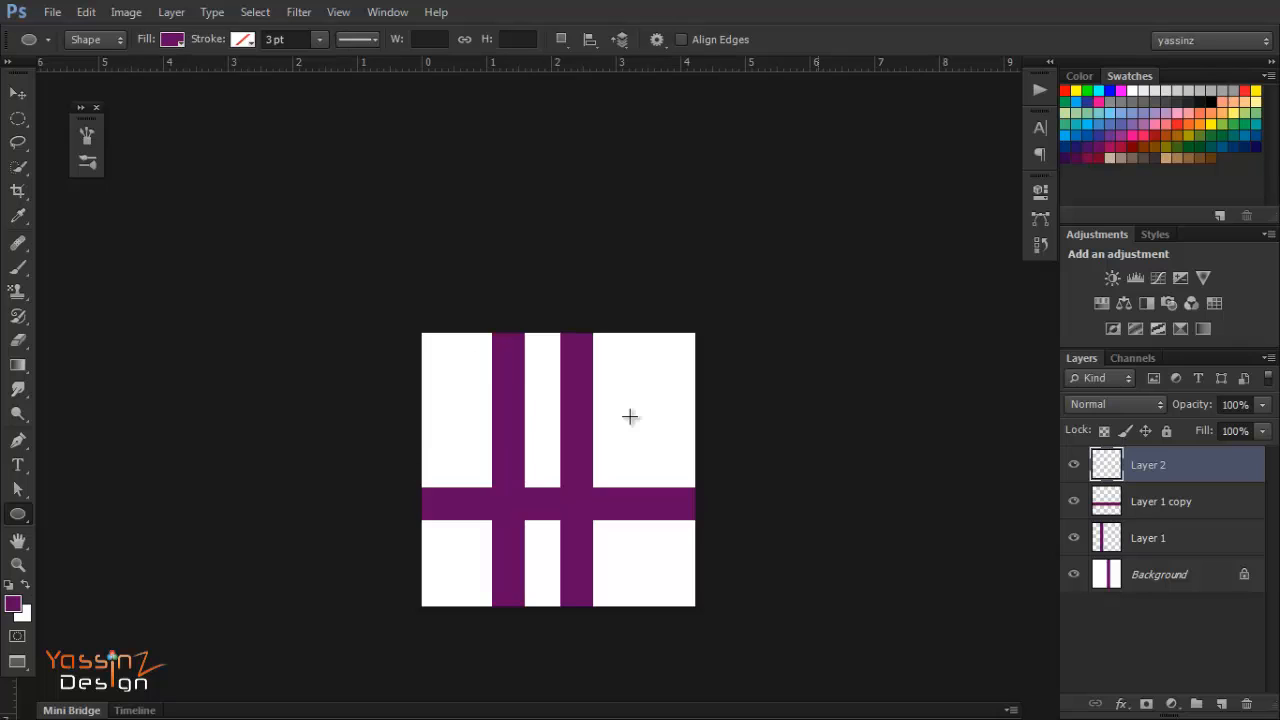
pyautogui.moveTo(674, 396); pyautogui.dragTo(722, 449)
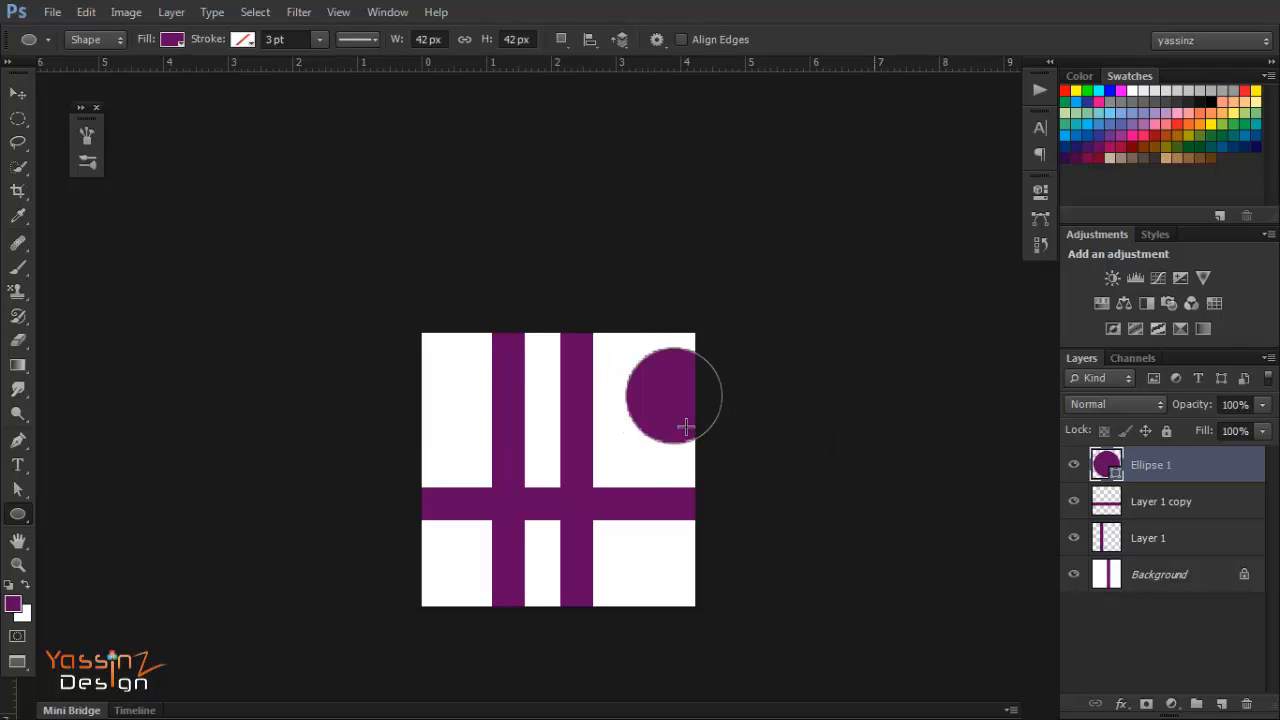
pyautogui.press('v')
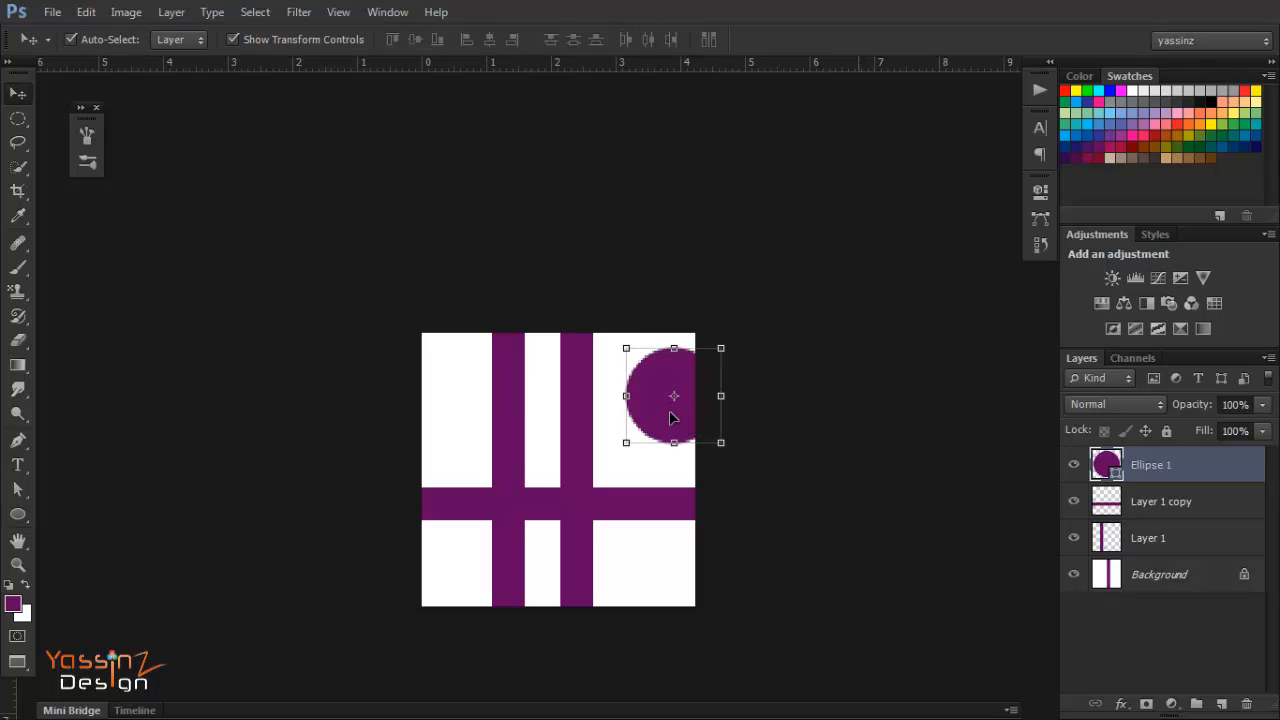
pyautogui.moveTo(671, 418); pyautogui.dragTo(697, 428)
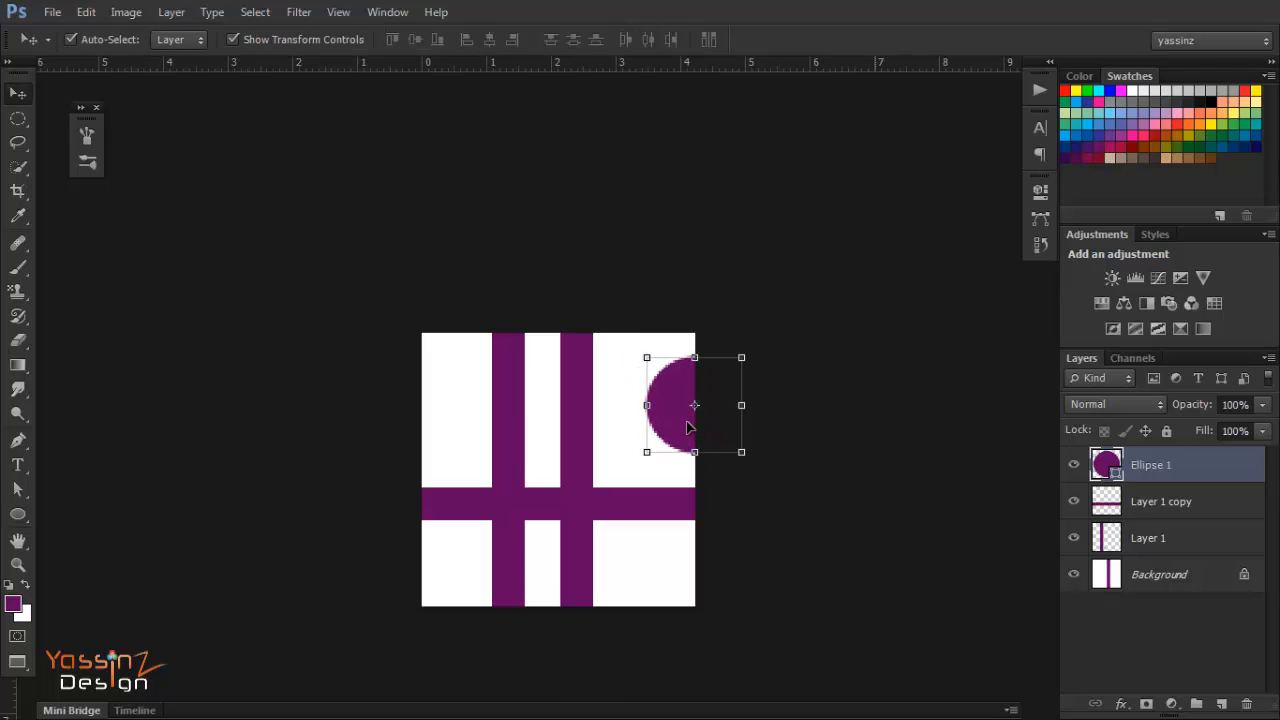
pyautogui.moveTo(676, 384); pyautogui.dragTo(757, 448)
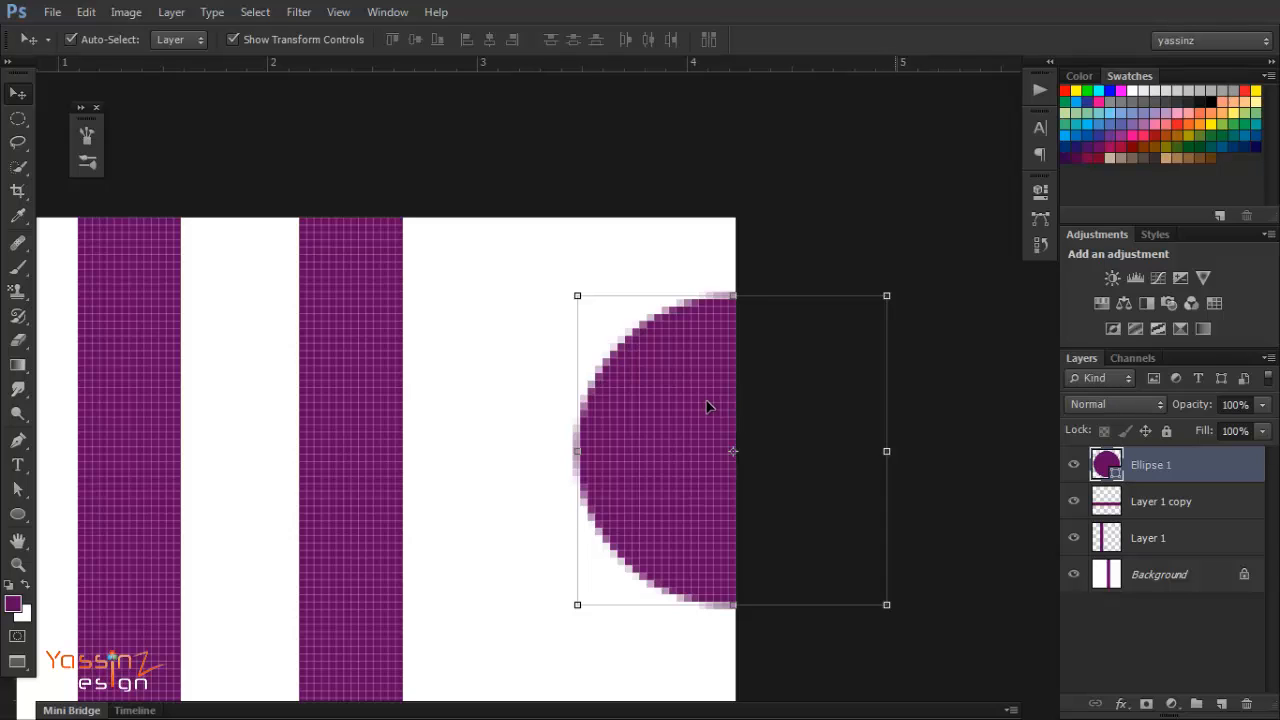
pyautogui.moveTo(707, 401); pyautogui.dragTo(714, 414)
pyautogui.click(745, 378)
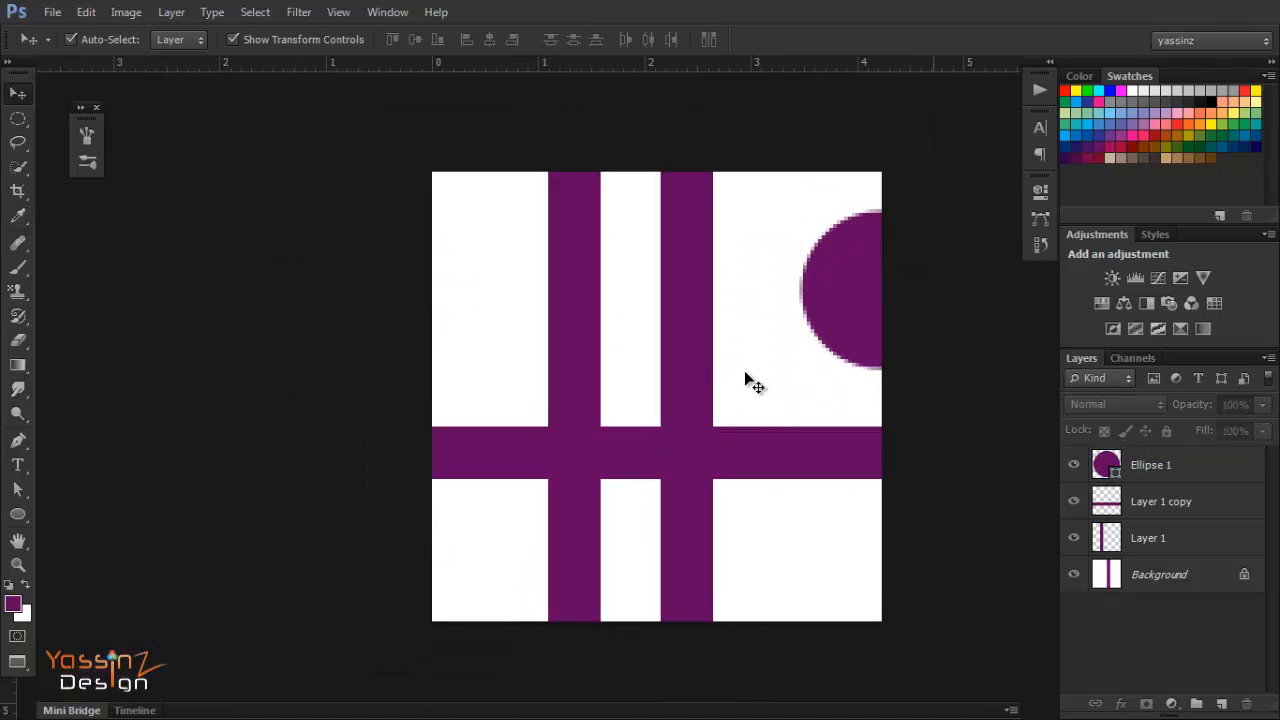
# Step: Duplicate the circle straight across and centre the copy on the canvas's left edge at the same height
pyautogui.moveTo(842, 279); pyautogui.dragTo(388, 316)
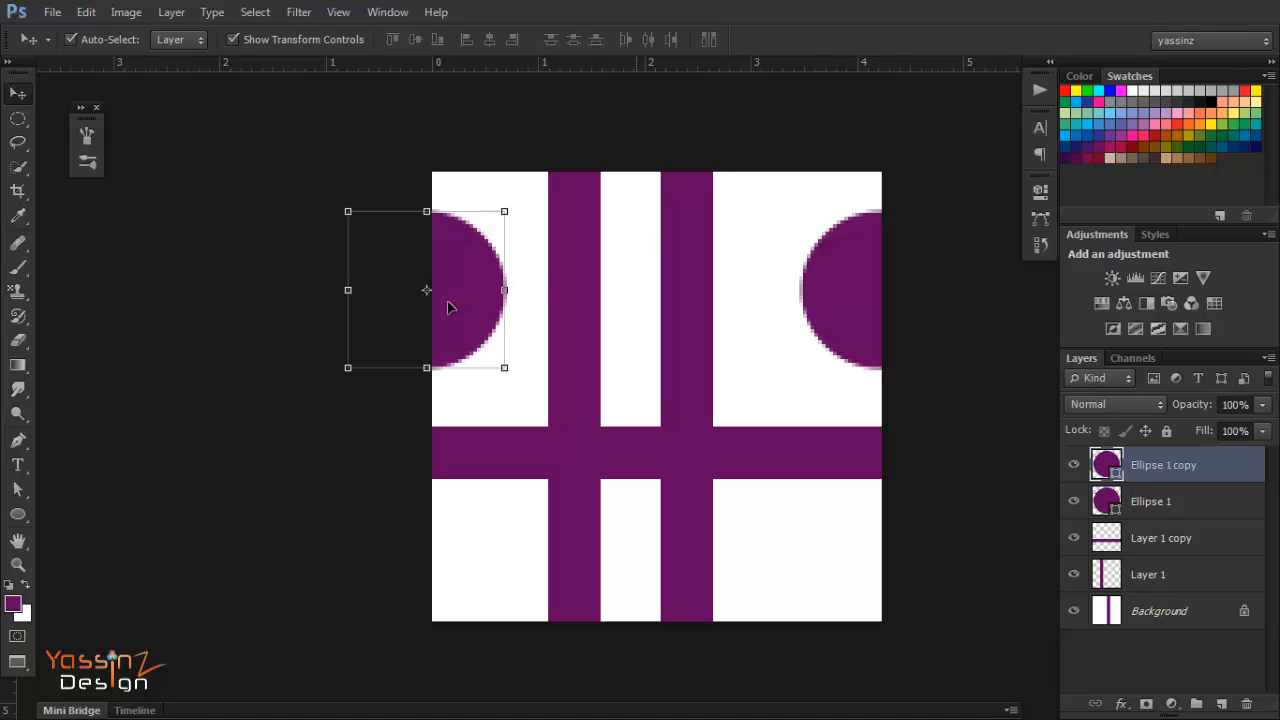
pyautogui.moveTo(451, 303); pyautogui.dragTo(455, 303)
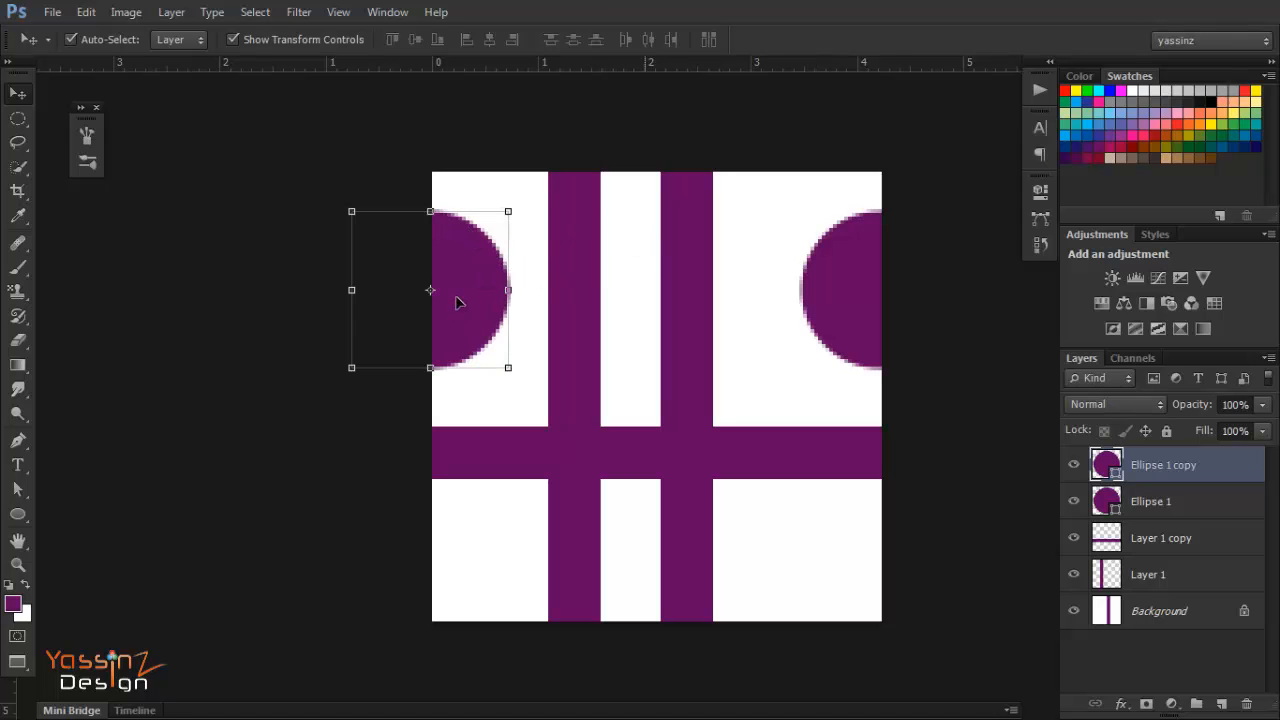
pyautogui.click(640, 345)
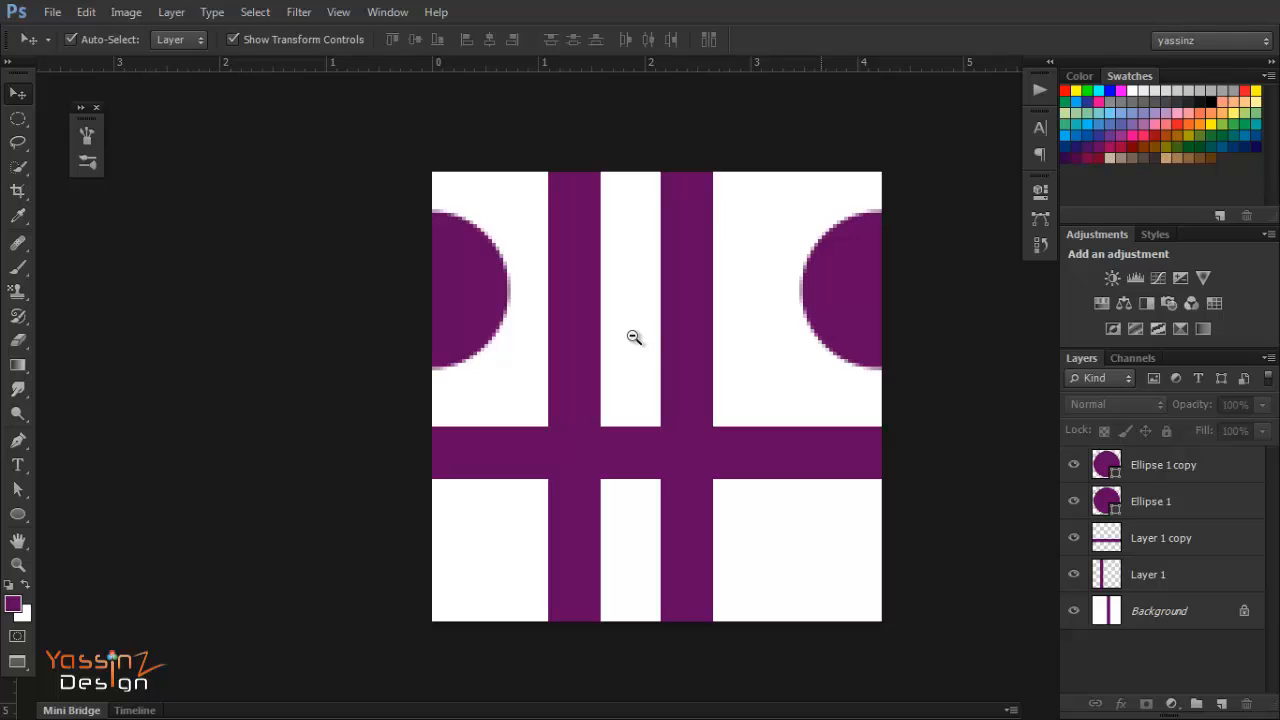
# Step: Define the whole canvas artwork as a new pattern named "anything"
pyautogui.keyDown('alt'); pyautogui.click(633, 337); pyautogui.keyUp('alt')
pyautogui.keyDown('alt'); pyautogui.click(633, 337); pyautogui.keyUp('alt')
pyautogui.keyDown('alt'); pyautogui.click(633, 337); pyautogui.keyUp('alt')
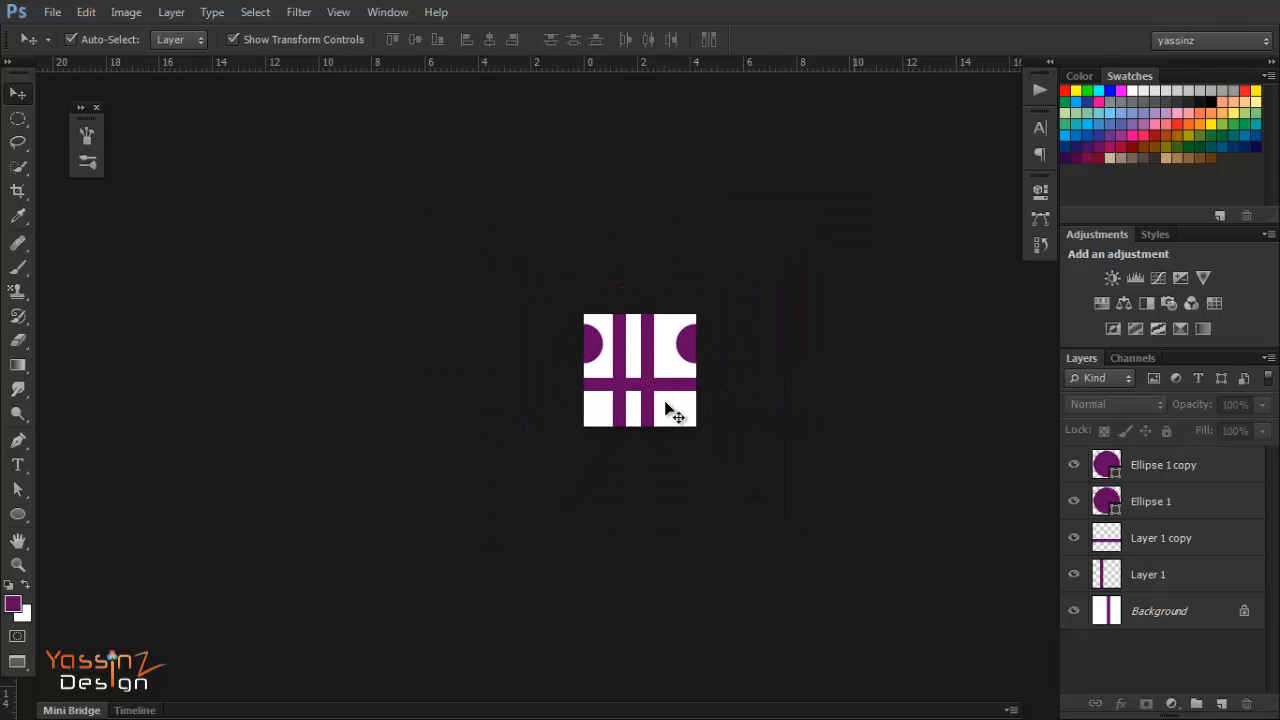
pyautogui.moveTo(641, 398); pyautogui.dragTo(737, 471)
pyautogui.moveTo(668, 396); pyautogui.dragTo(633, 466)
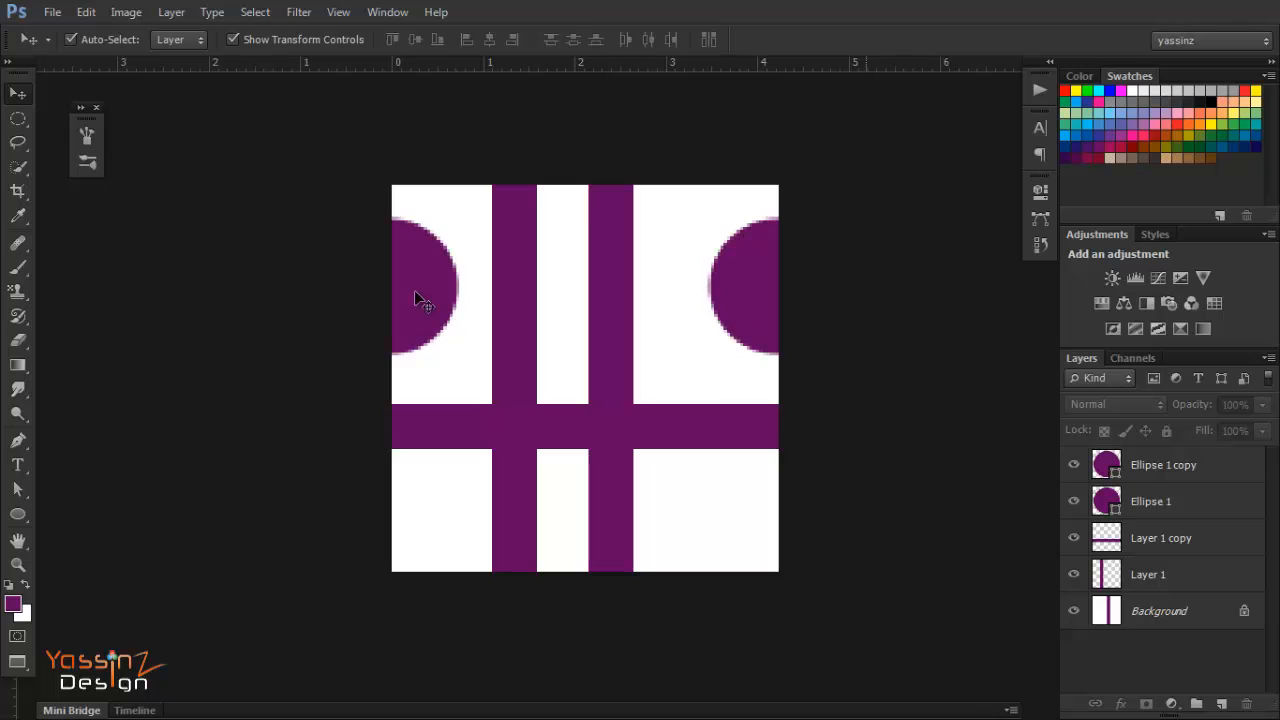
pyautogui.click(86, 12)
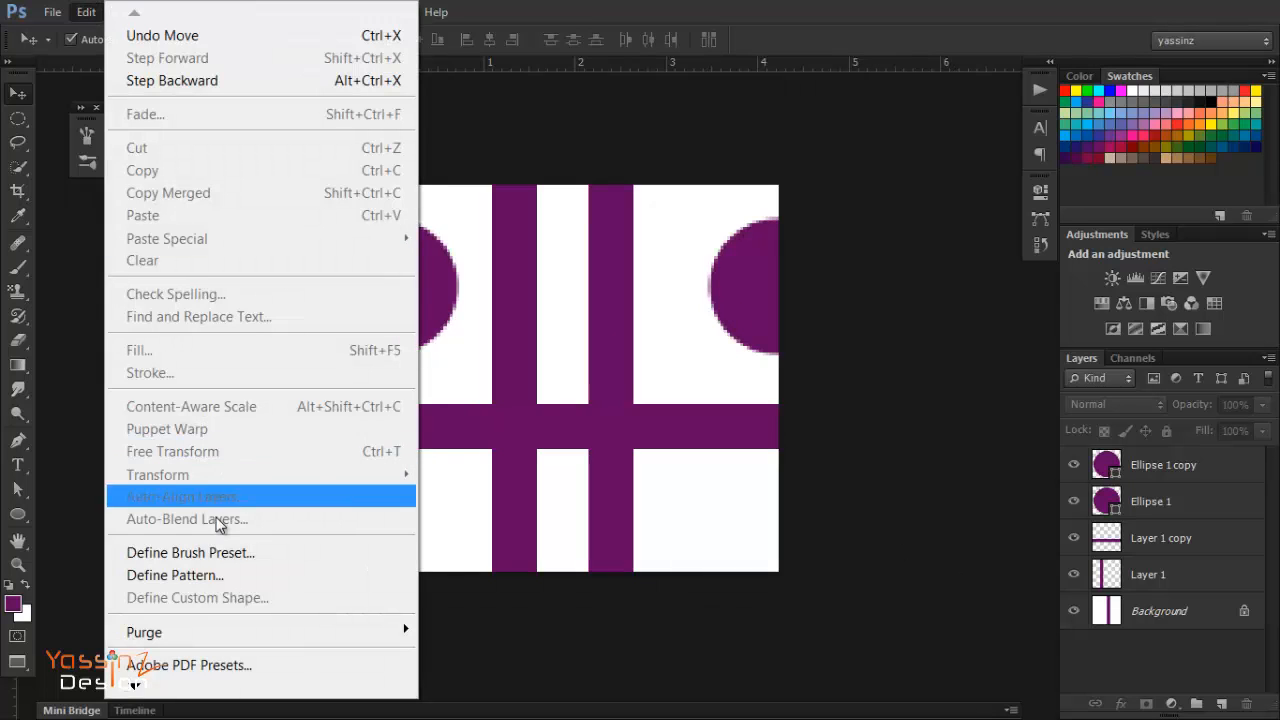
pyautogui.click(208, 578)
pyautogui.moveTo(600, 258); pyautogui.dragTo(493, 267)
pyautogui.write('anythin,g')
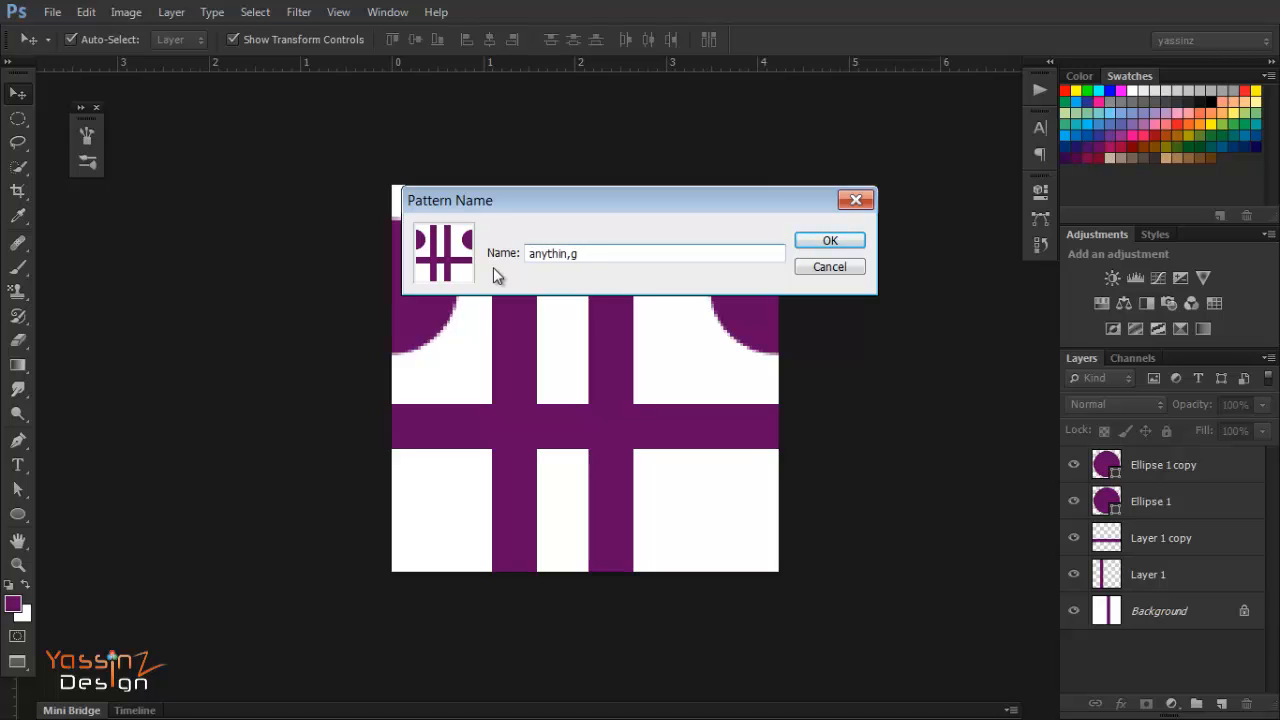
pyautogui.press('BackSpace')
pyautogui.press('BackSpace')
pyautogui.write('g')
pyautogui.click(830, 243)
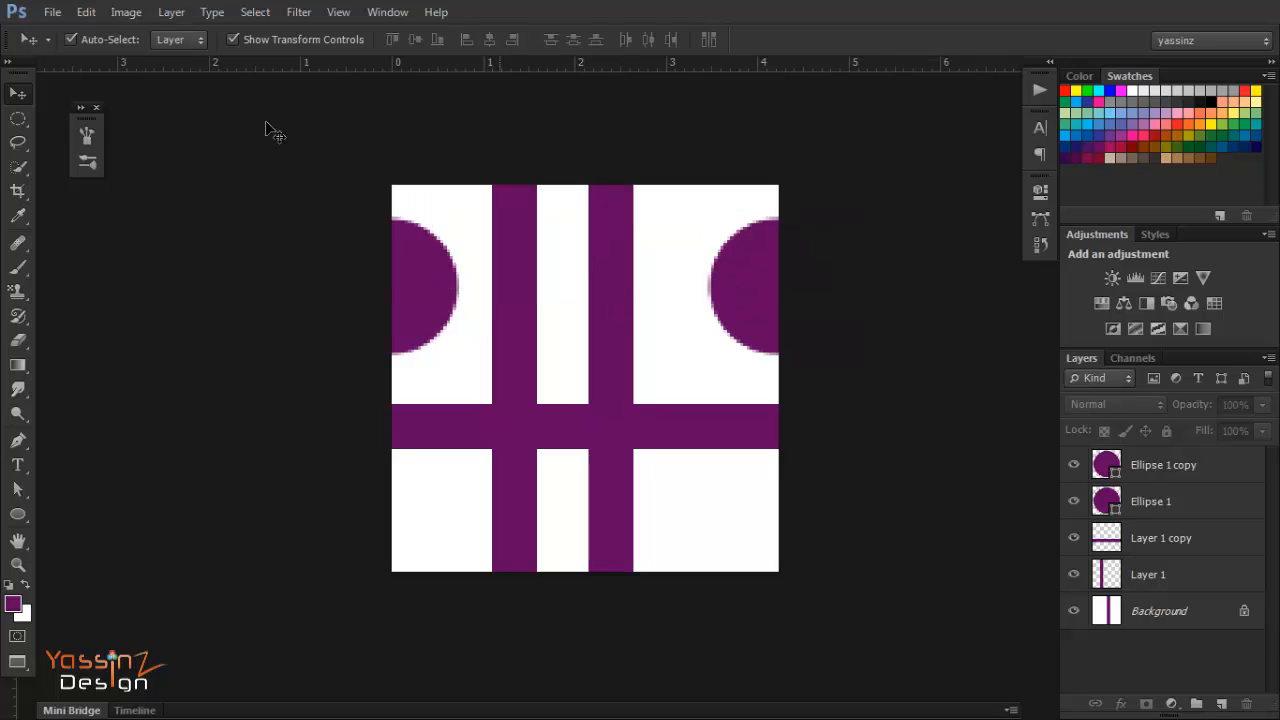
# Step: Switch to the hearts document and select the bg layer
pyautogui.hotkey('ctrl', 'Tab')
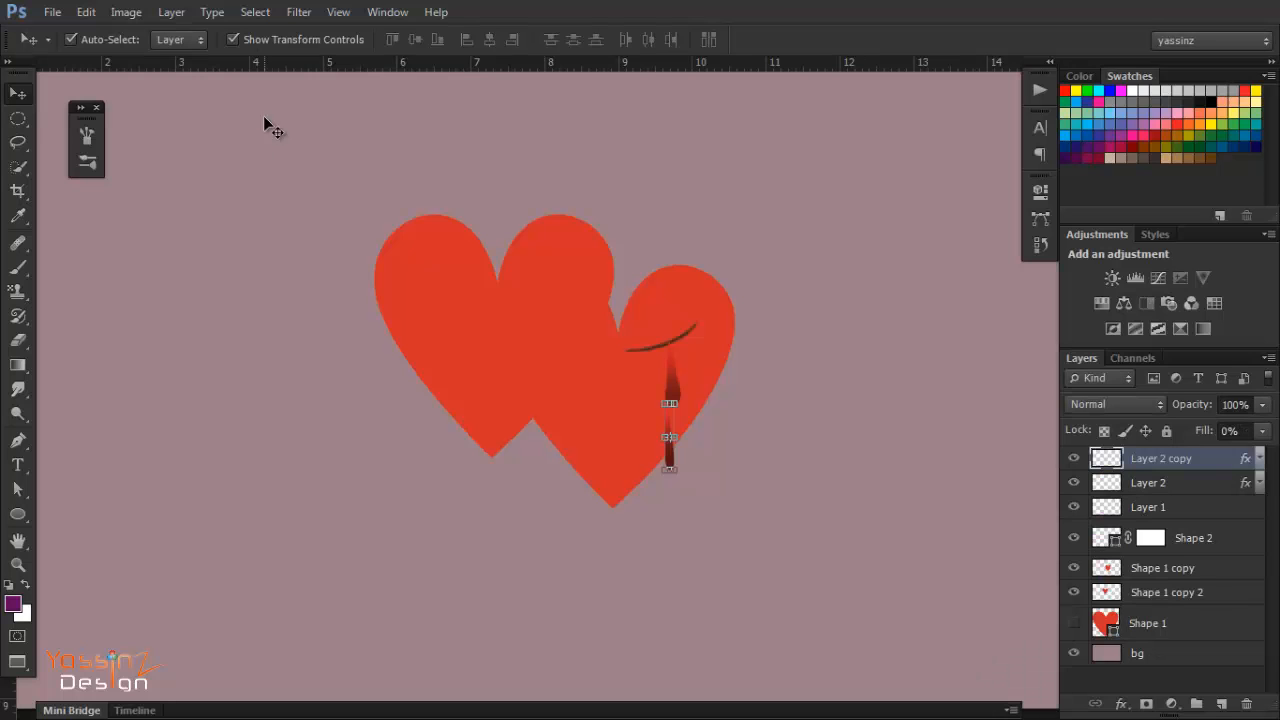
pyautogui.keyDown('alt'); pyautogui.click(503, 290); pyautogui.keyUp('alt')
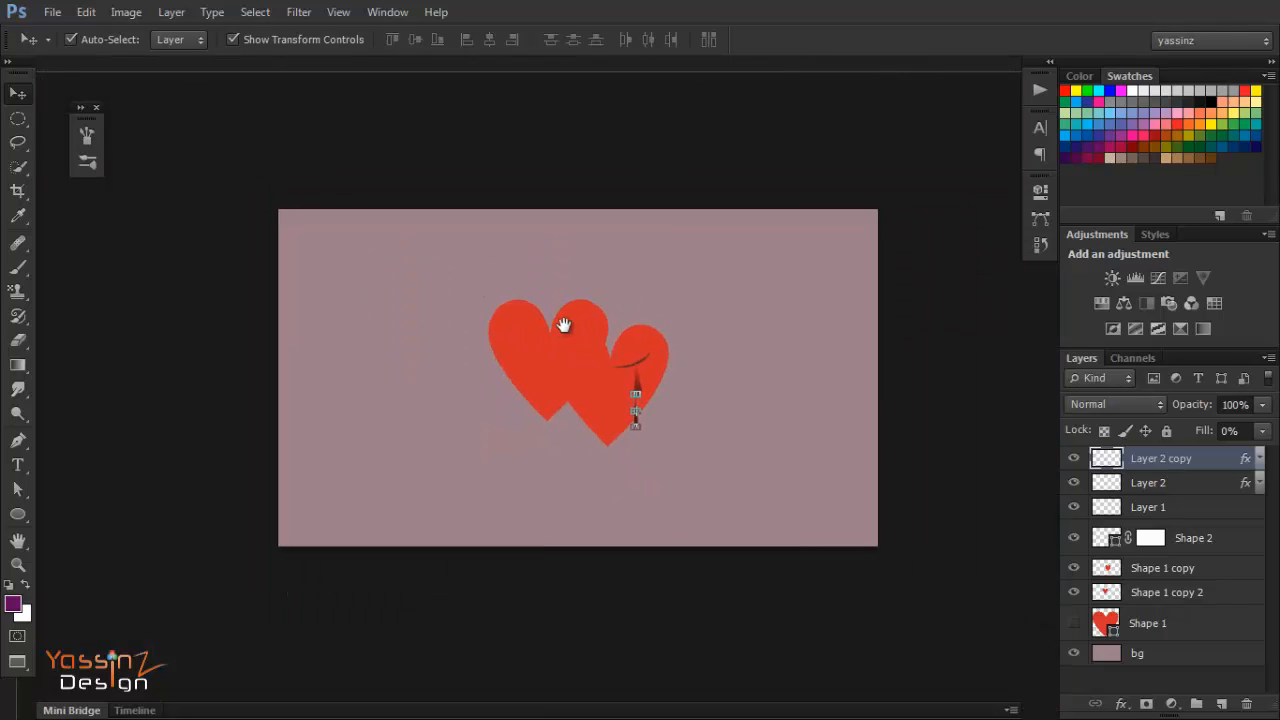
pyautogui.click(1121, 660)
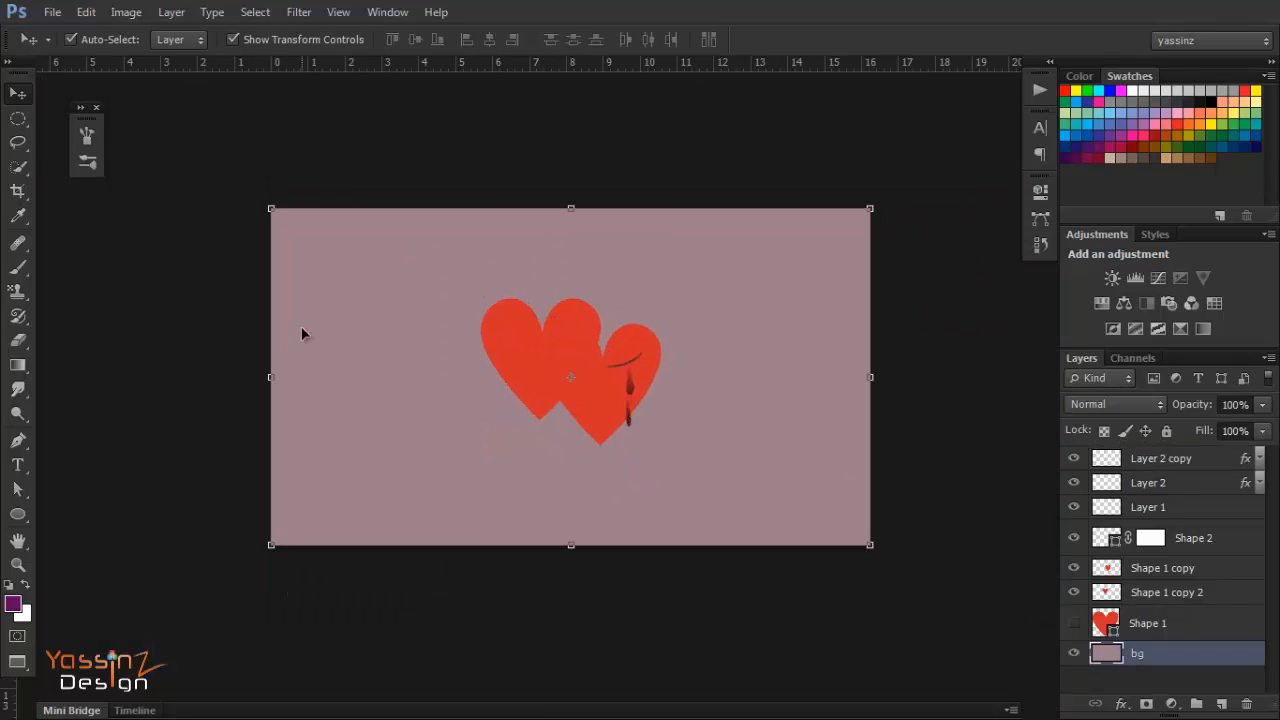
# Step: Switch to the Clone Stamp tool for comparison, then return to the Pattern Stamp tool
pyautogui.click(17, 291)
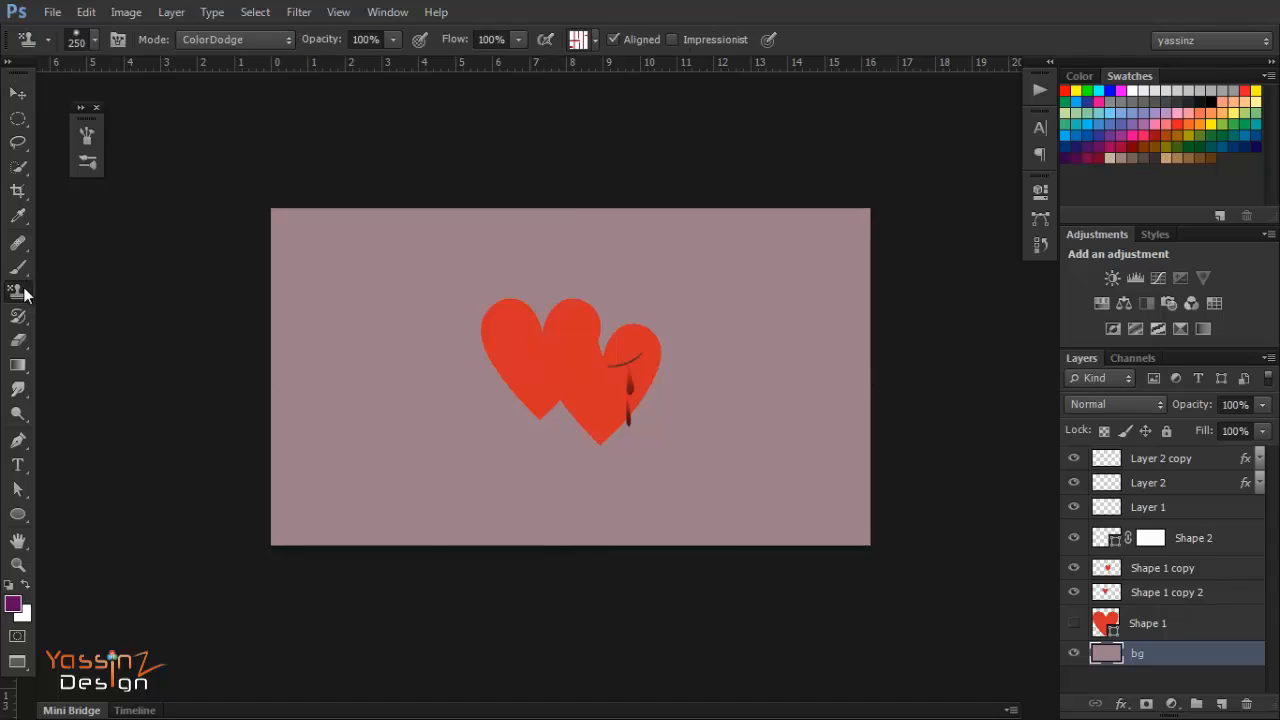
pyautogui.rightClick(24, 292)
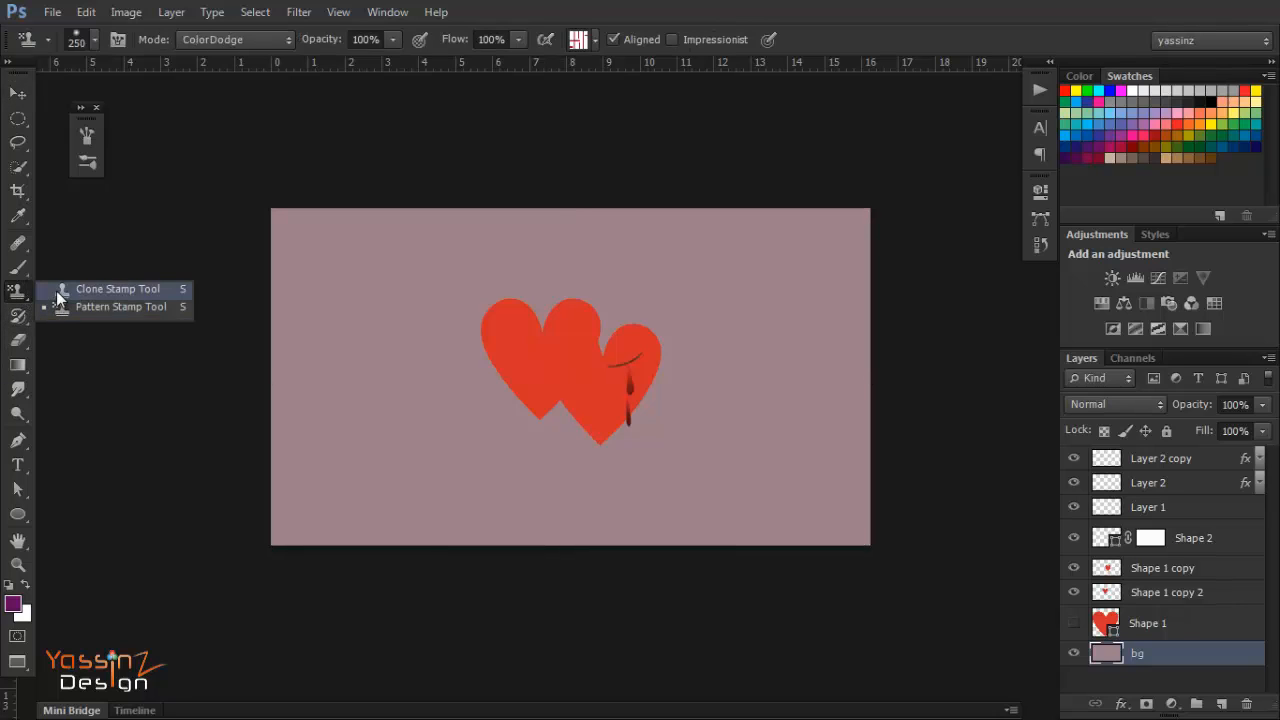
pyautogui.click(62, 289)
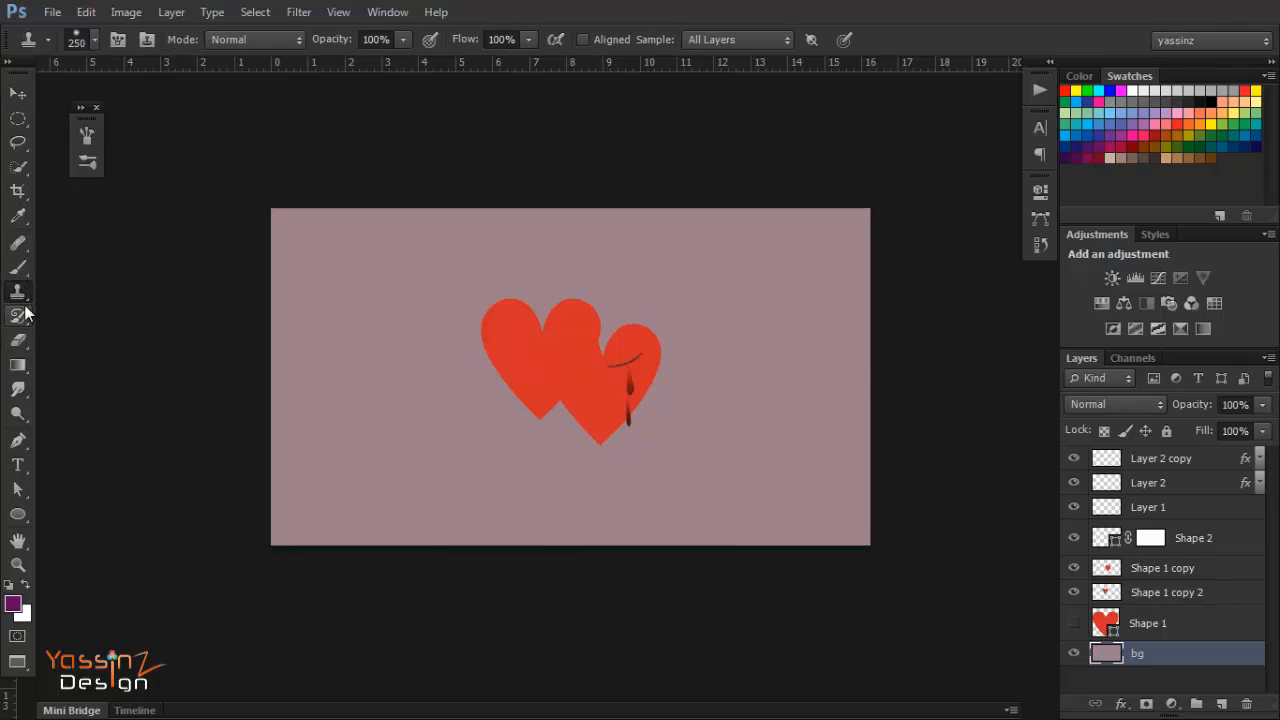
pyautogui.rightClick(28, 288)
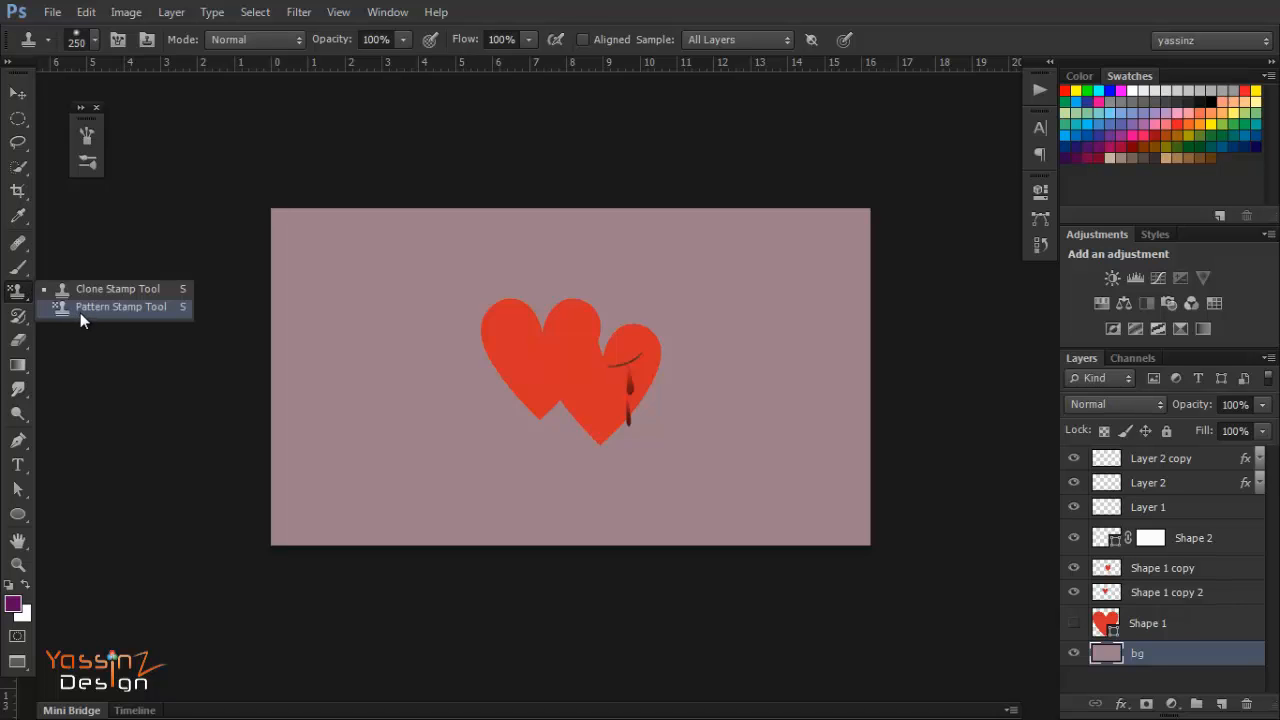
pyautogui.click(80, 312)
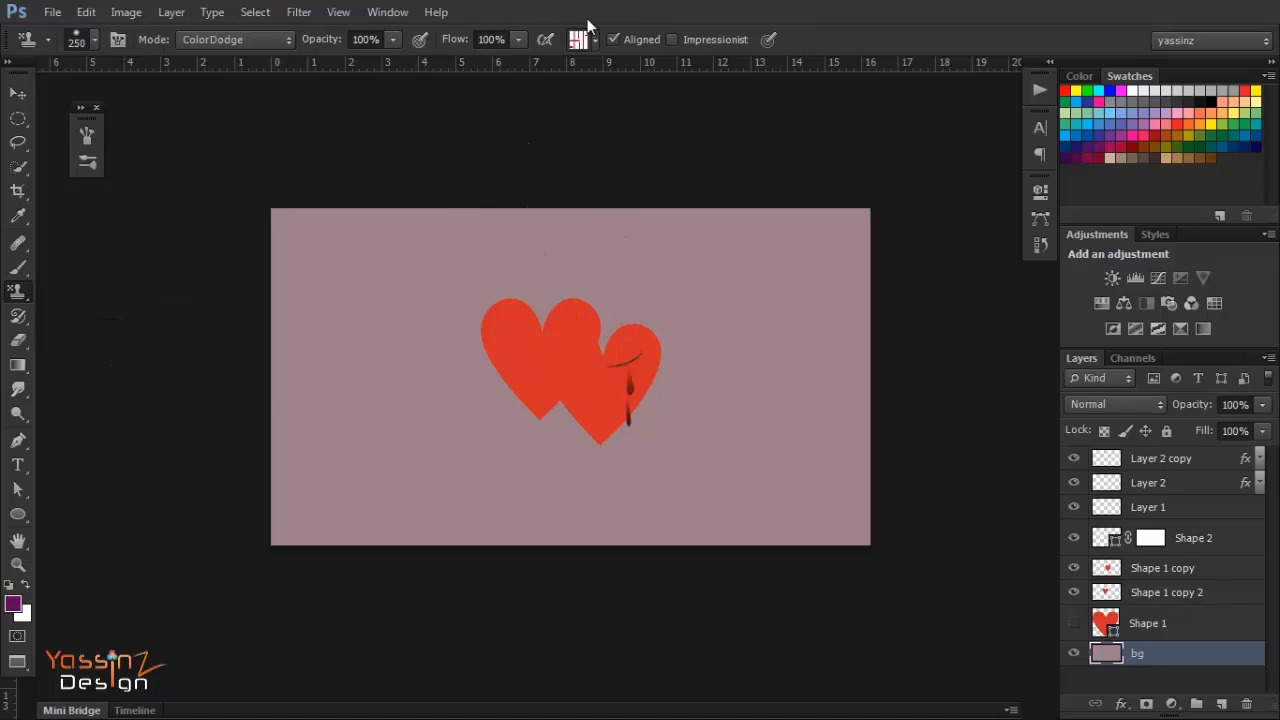
# Step: Set the Pattern Stamp brush size to 308 px and choose the new purple stripe-and-circle pattern
pyautogui.rightClick(546, 368)
pyautogui.moveTo(716, 408); pyautogui.dragTo(717, 408)
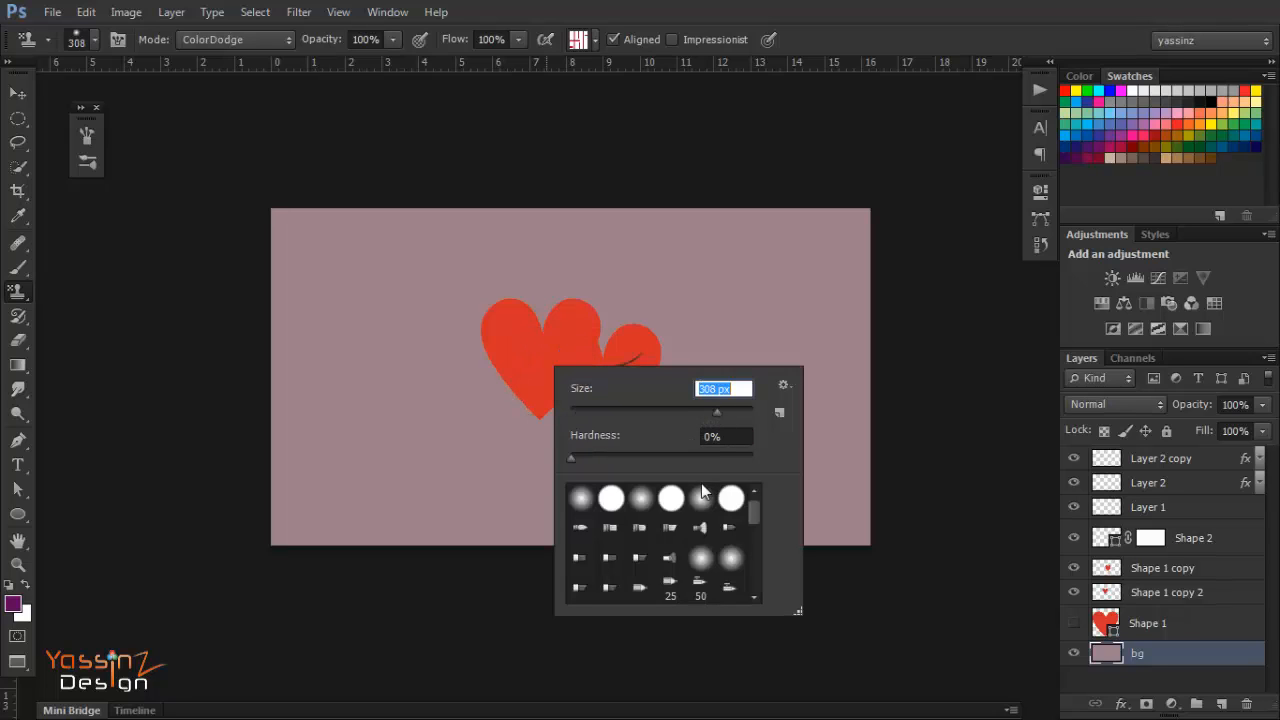
pyautogui.click(701, 497)
pyautogui.click(596, 40)
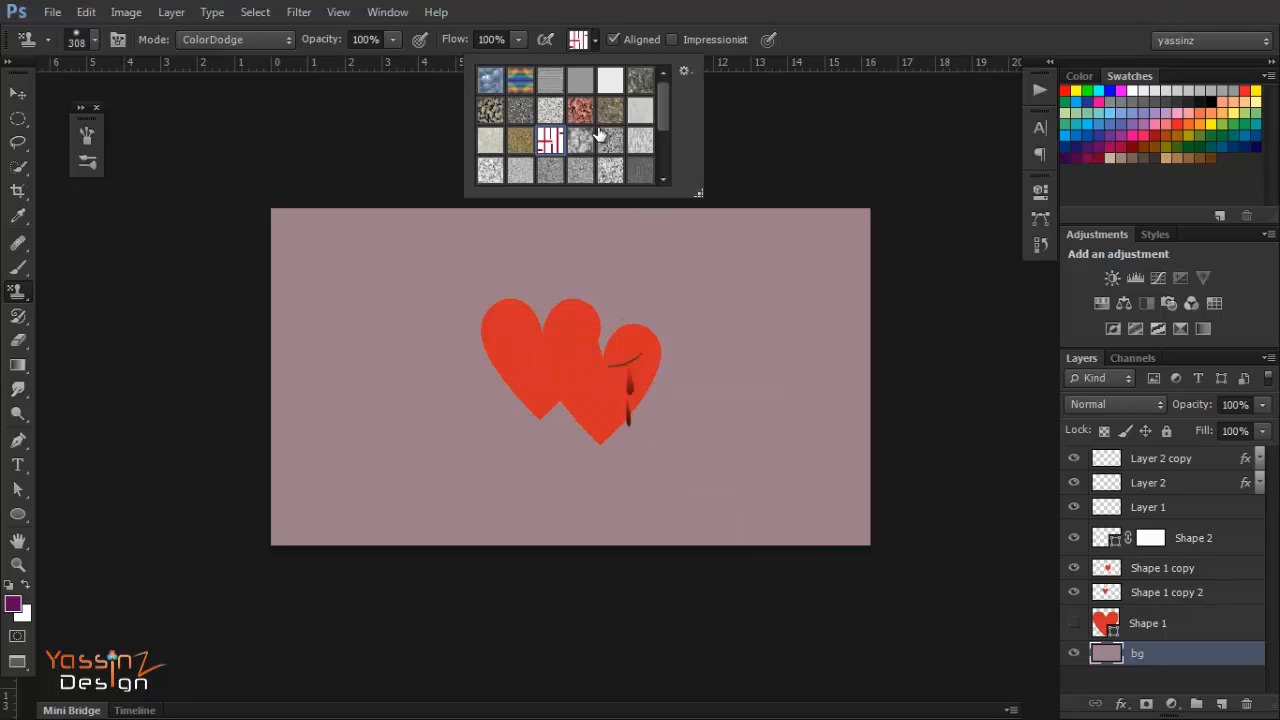
pyautogui.moveTo(660, 115); pyautogui.dragTo(662, 151)
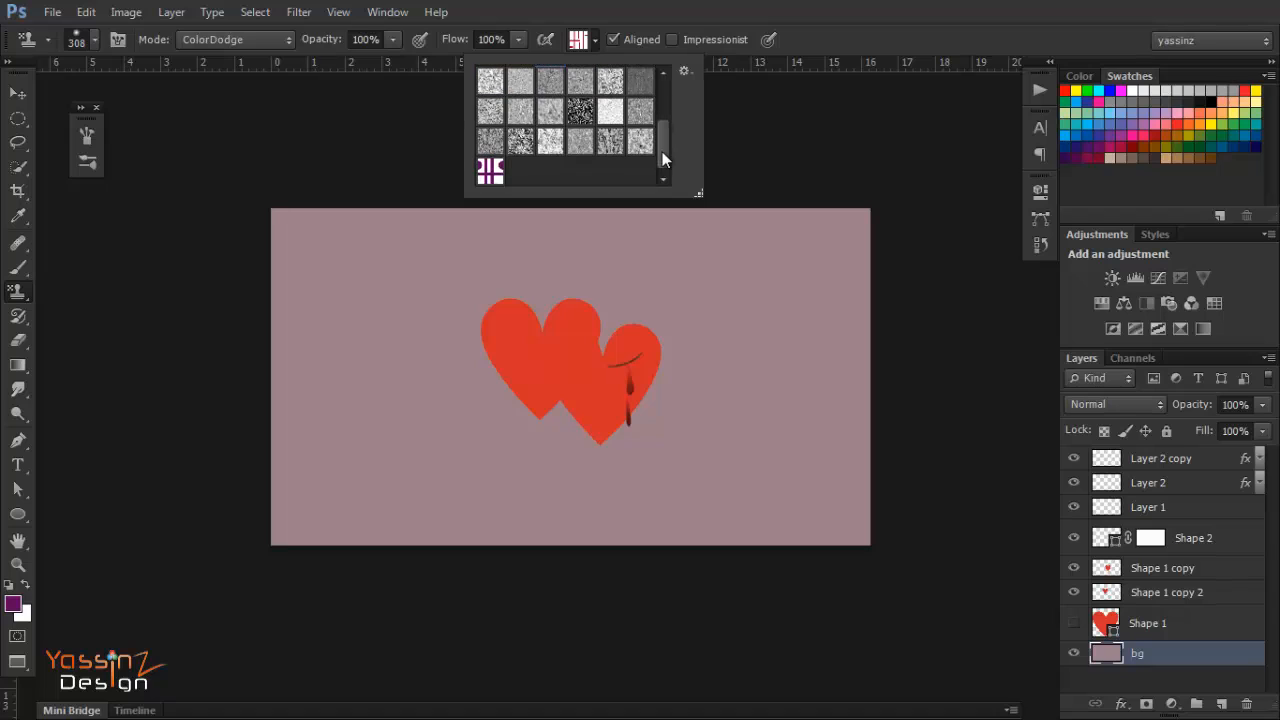
pyautogui.click(488, 171)
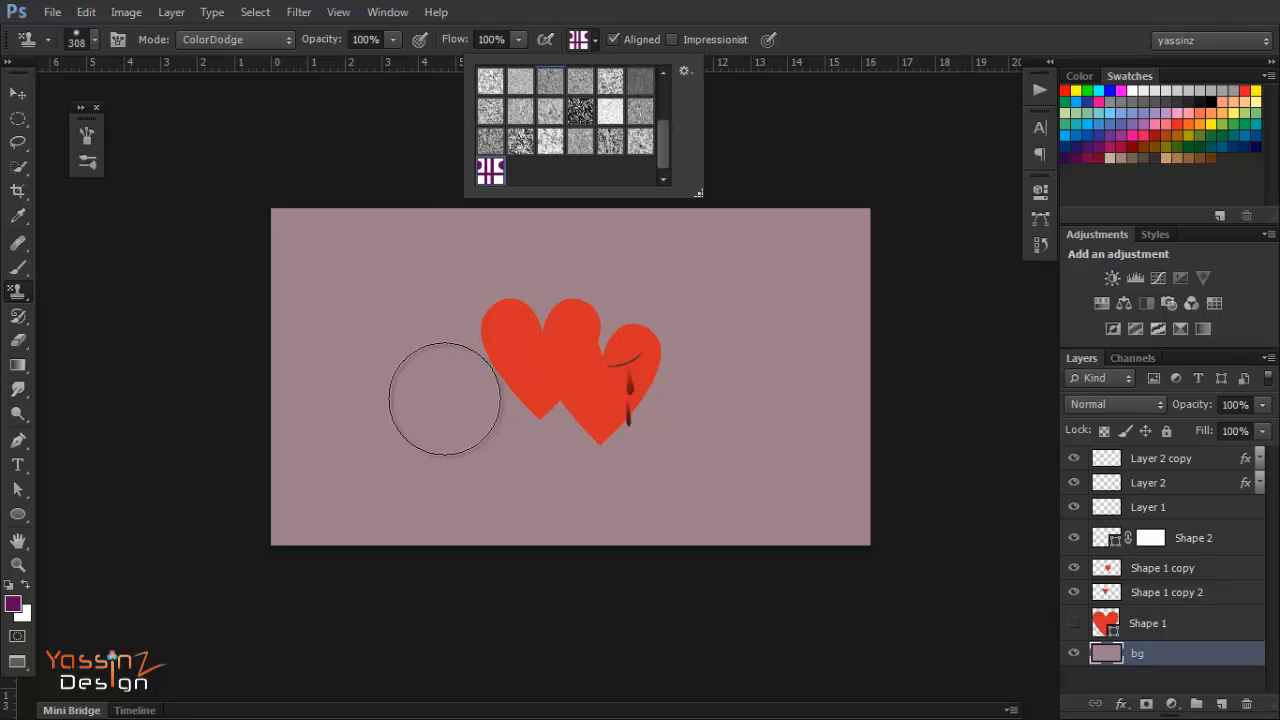
# Step: Paint the stripe-and-circle pattern on the bg layer around the hearts in Color Dodge mode
pyautogui.moveTo(443, 406)
pyautogui.mouseDown()
pyautogui.moveTo(614, 331)
pyautogui.moveTo(486, 375)
pyautogui.moveTo(479, 394)
pyautogui.moveTo(548, 369)
pyautogui.moveTo(475, 388)
pyautogui.moveTo(567, 407)
pyautogui.moveTo(566, 317)
pyautogui.moveTo(466, 378)
pyautogui.moveTo(623, 362)
pyautogui.moveTo(477, 285)
pyautogui.moveTo(510, 402)
pyautogui.moveTo(477, 289)
pyautogui.moveTo(396, 350)
pyautogui.moveTo(497, 299)
pyautogui.moveTo(386, 294)
pyautogui.moveTo(482, 406)
pyautogui.moveTo(618, 311)
pyautogui.moveTo(464, 428)
pyautogui.moveTo(475, 478)
pyautogui.moveTo(620, 432)
pyautogui.moveTo(576, 344)
pyautogui.moveTo(565, 452)
pyautogui.moveTo(603, 349)
pyautogui.mouseUp()
pyautogui.hotkey('ctrl', 'space')
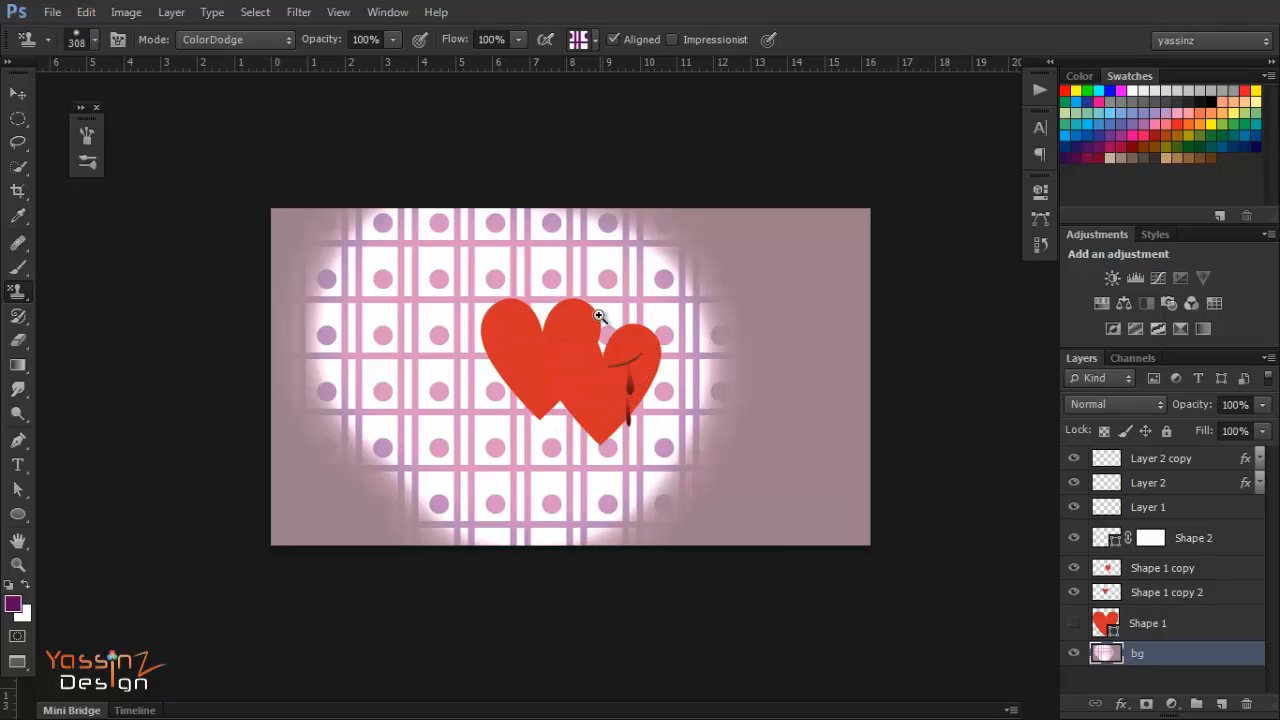
pyautogui.moveTo(586, 261); pyautogui.dragTo(674, 329)
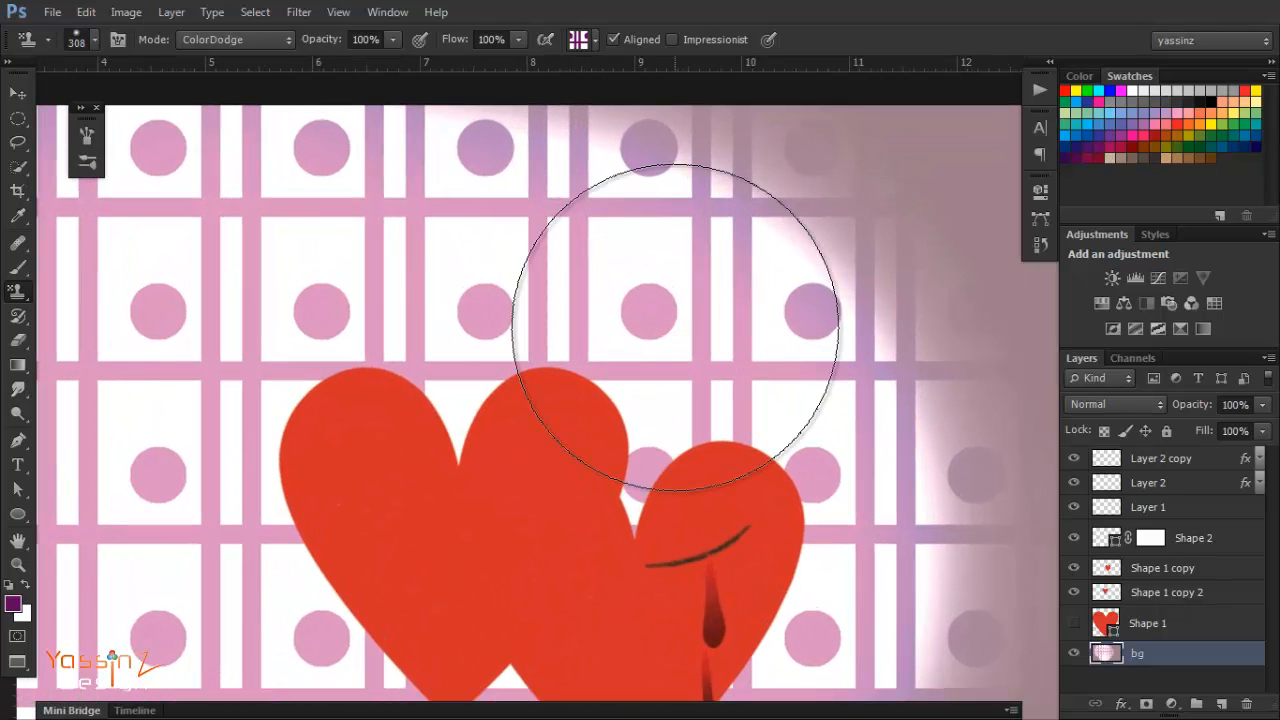
pyautogui.hotkey('ctrl', 'space')
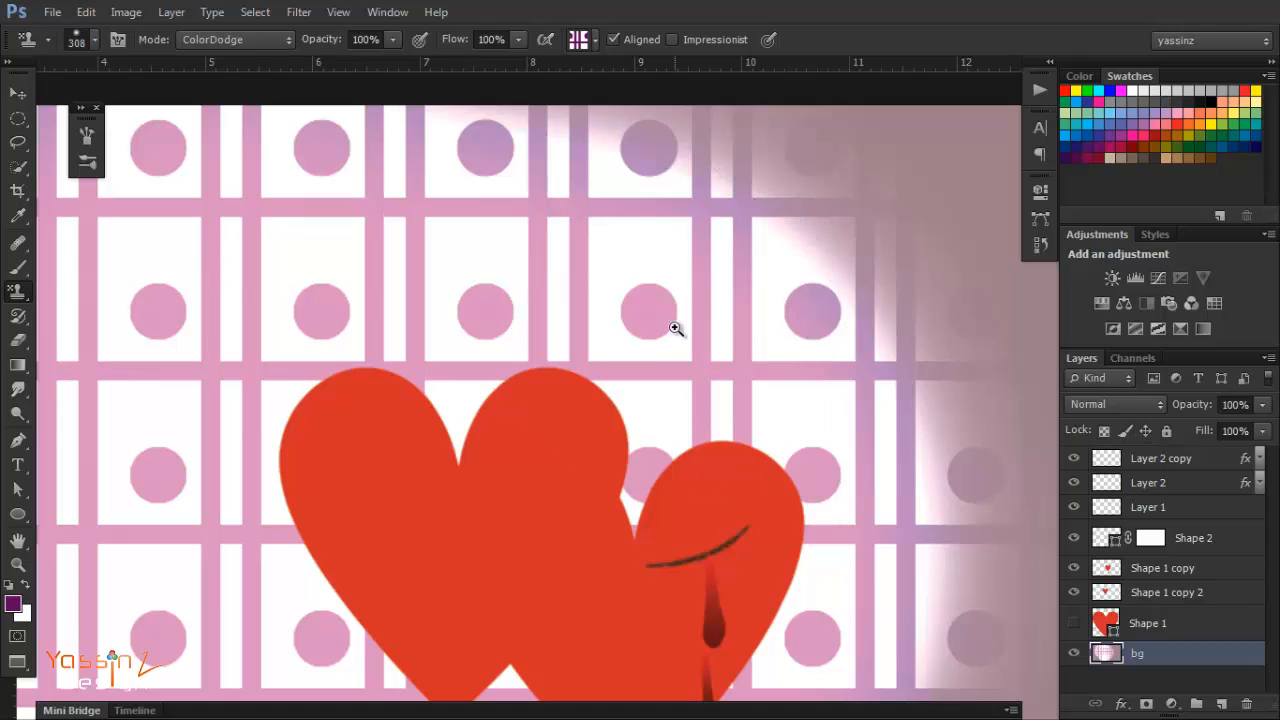
pyautogui.moveTo(674, 329)
pyautogui.mouseDown()
pyautogui.moveTo(640, 300)
pyautogui.moveTo(706, 349)
pyautogui.moveTo(631, 329)
pyautogui.mouseUp()
pyautogui.moveTo(334, 719)
pyautogui.mouseDown()
pyautogui.moveTo(484, 490)
pyautogui.moveTo(728, 561)
pyautogui.moveTo(640, 542)
pyautogui.moveTo(723, 382)
pyautogui.moveTo(659, 703)
pyautogui.moveTo(485, 466)
pyautogui.moveTo(795, 711)
pyautogui.mouseUp()
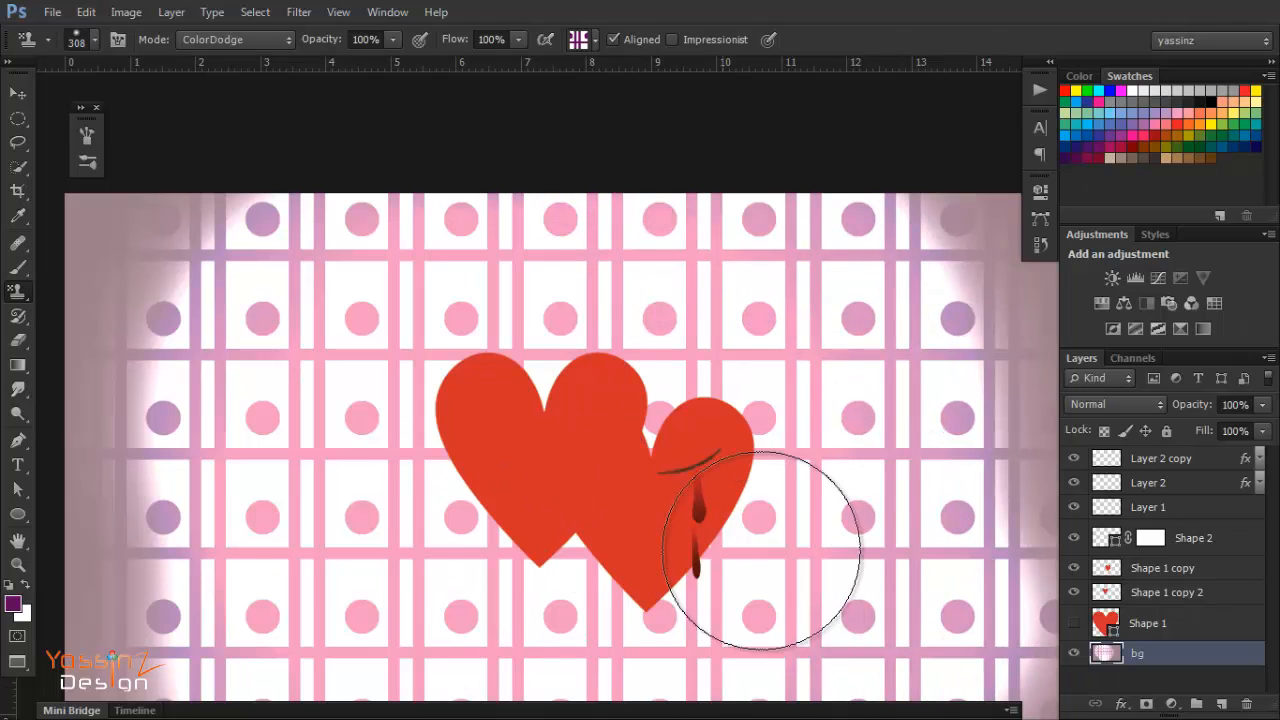
# Step: Extend the Color Dodge pattern strokes to the canvas edges so they cover the whole bg layer
pyautogui.hotkey('ctrl', 'alt', 'space')
pyautogui.click(680, 466)
pyautogui.click(604, 440)
pyautogui.click(604, 440)
pyautogui.moveTo(470, 560)
pyautogui.mouseDown()
pyautogui.moveTo(509, 357)
pyautogui.moveTo(537, 651)
pyautogui.moveTo(860, 494)
pyautogui.moveTo(837, 321)
pyautogui.moveTo(857, 491)
pyautogui.mouseUp()
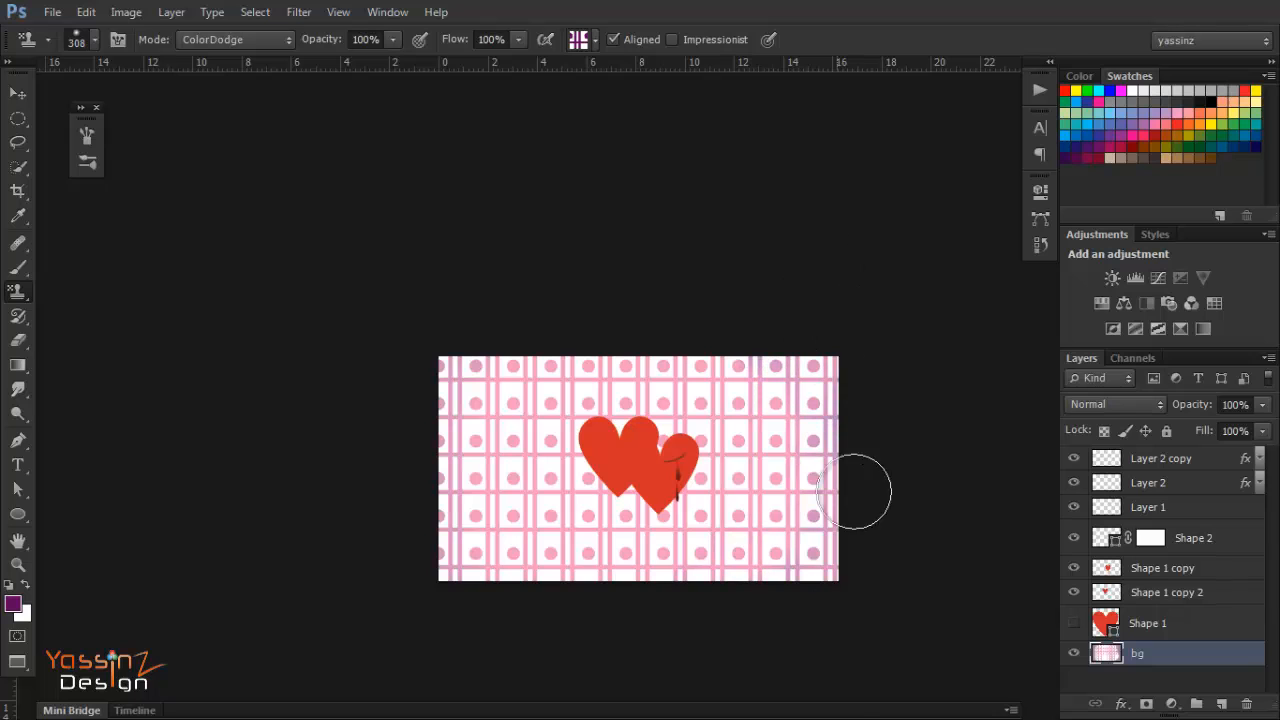
pyautogui.moveTo(519, 521); pyautogui.dragTo(557, 543)
pyautogui.moveTo(683, 428)
pyautogui.mouseDown()
pyautogui.moveTo(572, 466)
pyautogui.moveTo(567, 438)
pyautogui.moveTo(537, 429)
pyautogui.mouseUp()
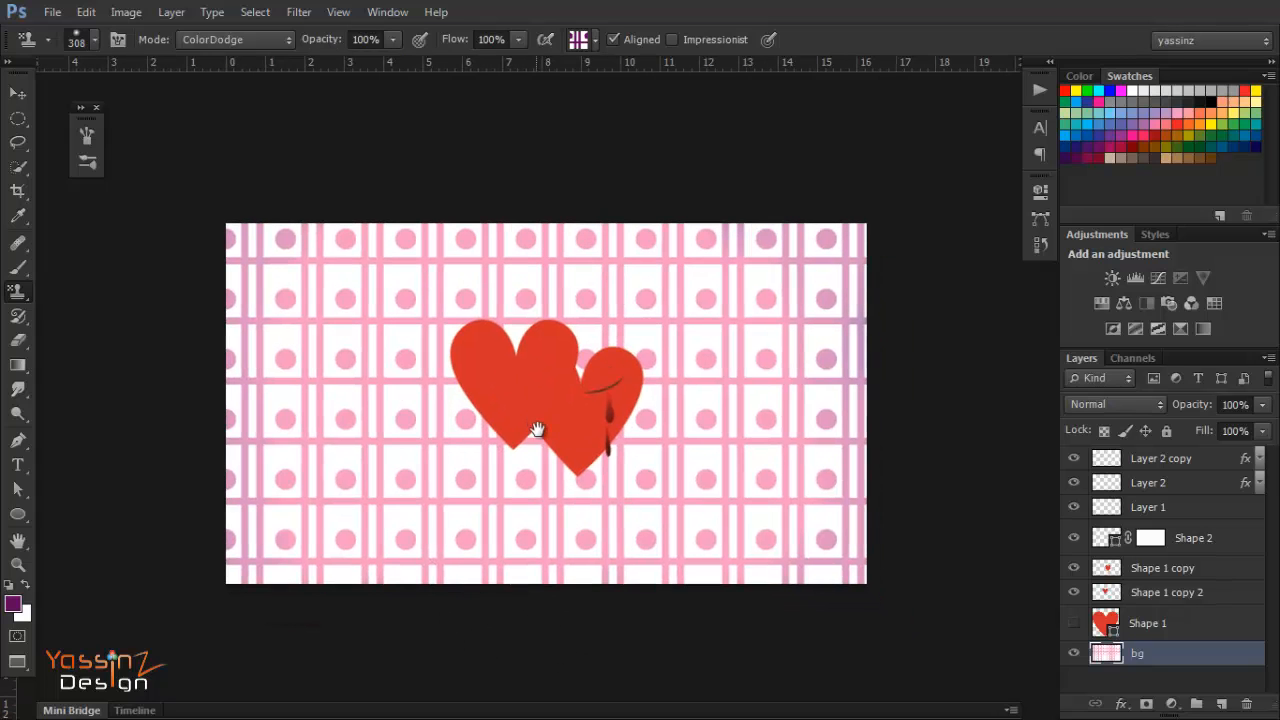
# Step: Stamp the pattern over the bg layer in Multiply mode and lower the layer's opacity to 78%
pyautogui.click(258, 41)
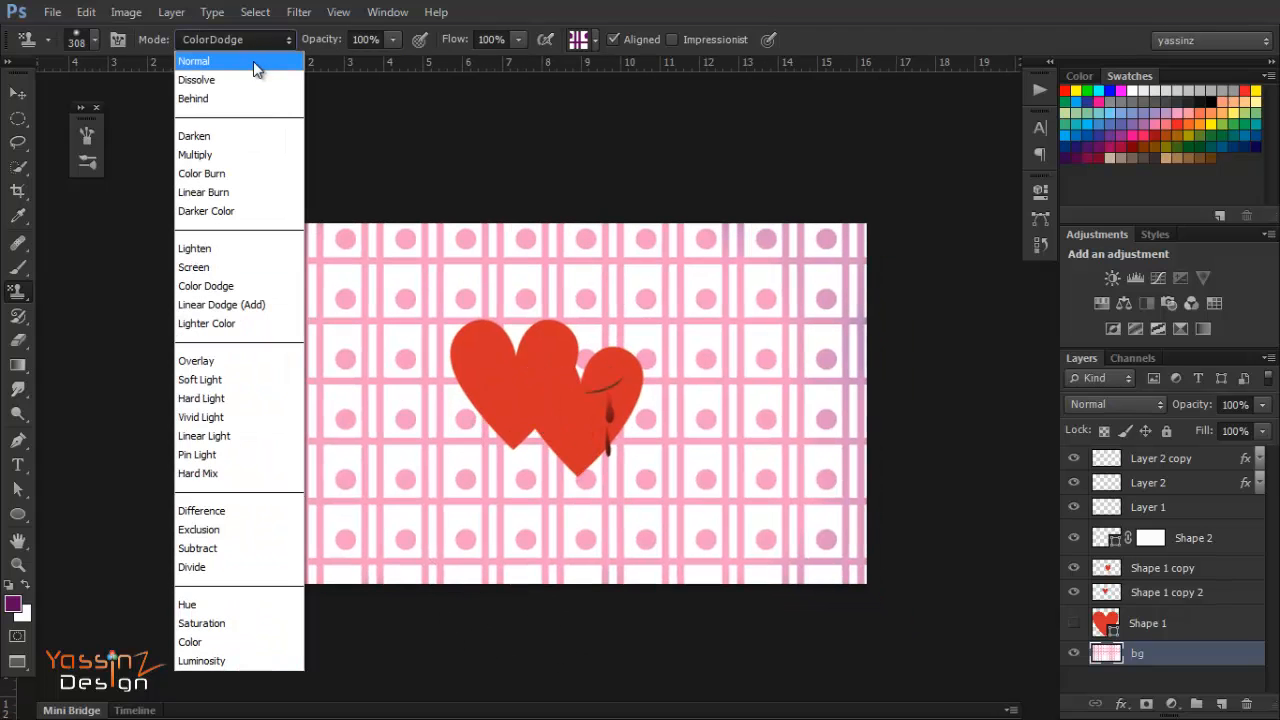
pyautogui.click(230, 165)
pyautogui.moveTo(360, 320)
pyautogui.mouseDown()
pyautogui.moveTo(391, 253)
pyautogui.moveTo(111, 490)
pyautogui.moveTo(247, 594)
pyautogui.moveTo(452, 599)
pyautogui.moveTo(610, 338)
pyautogui.moveTo(660, 192)
pyautogui.moveTo(746, 316)
pyautogui.moveTo(708, 617)
pyautogui.moveTo(783, 575)
pyautogui.moveTo(845, 325)
pyautogui.mouseUp()
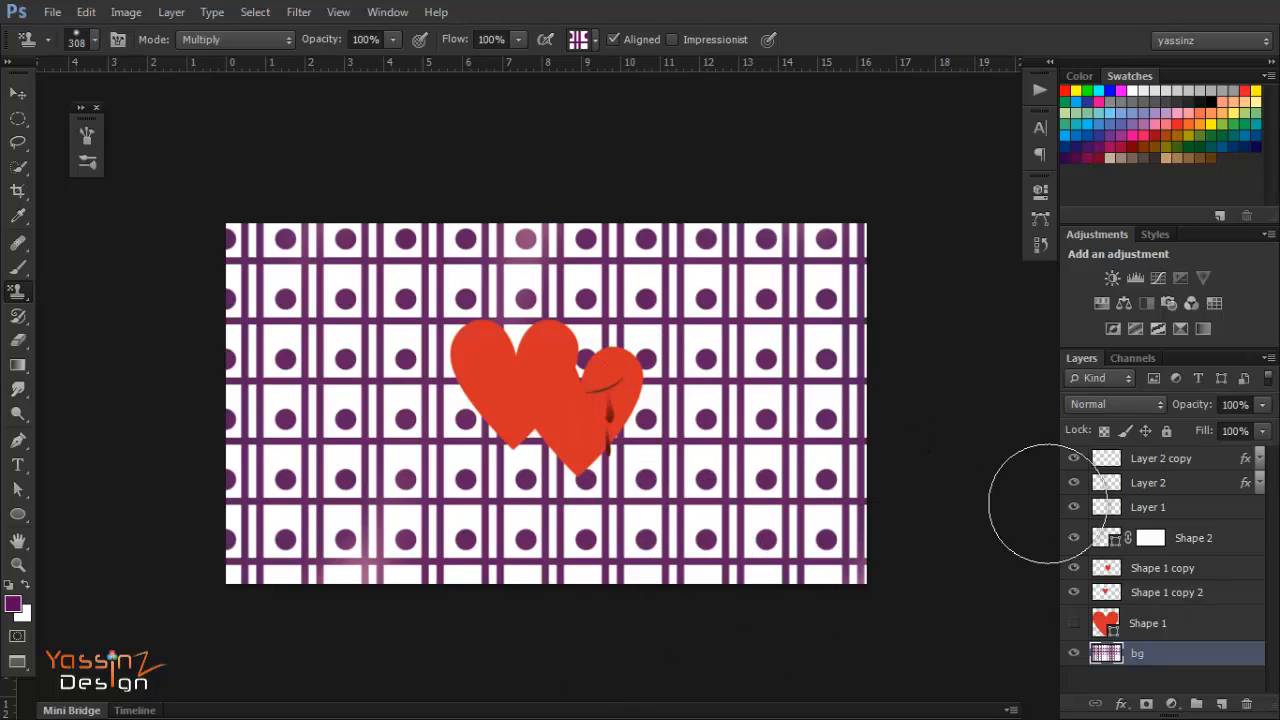
pyautogui.moveTo(1204, 411); pyautogui.dragTo(1183, 413)
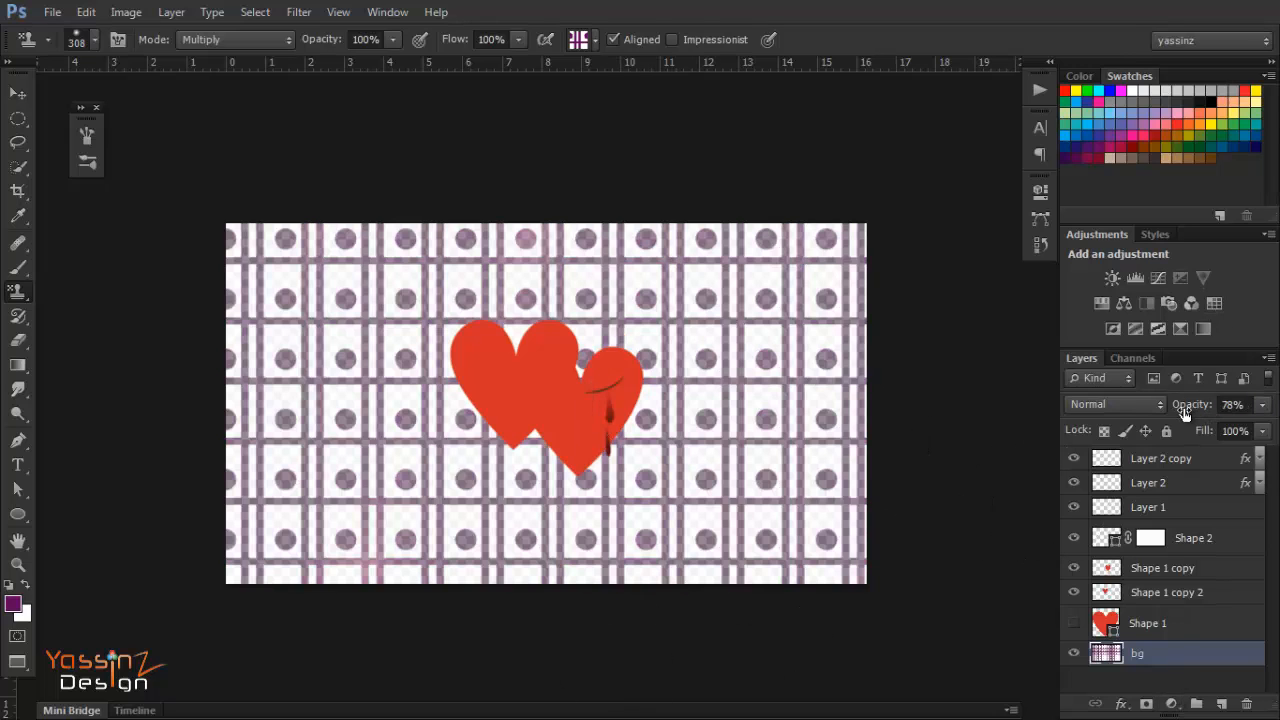
pyautogui.click(1157, 690)
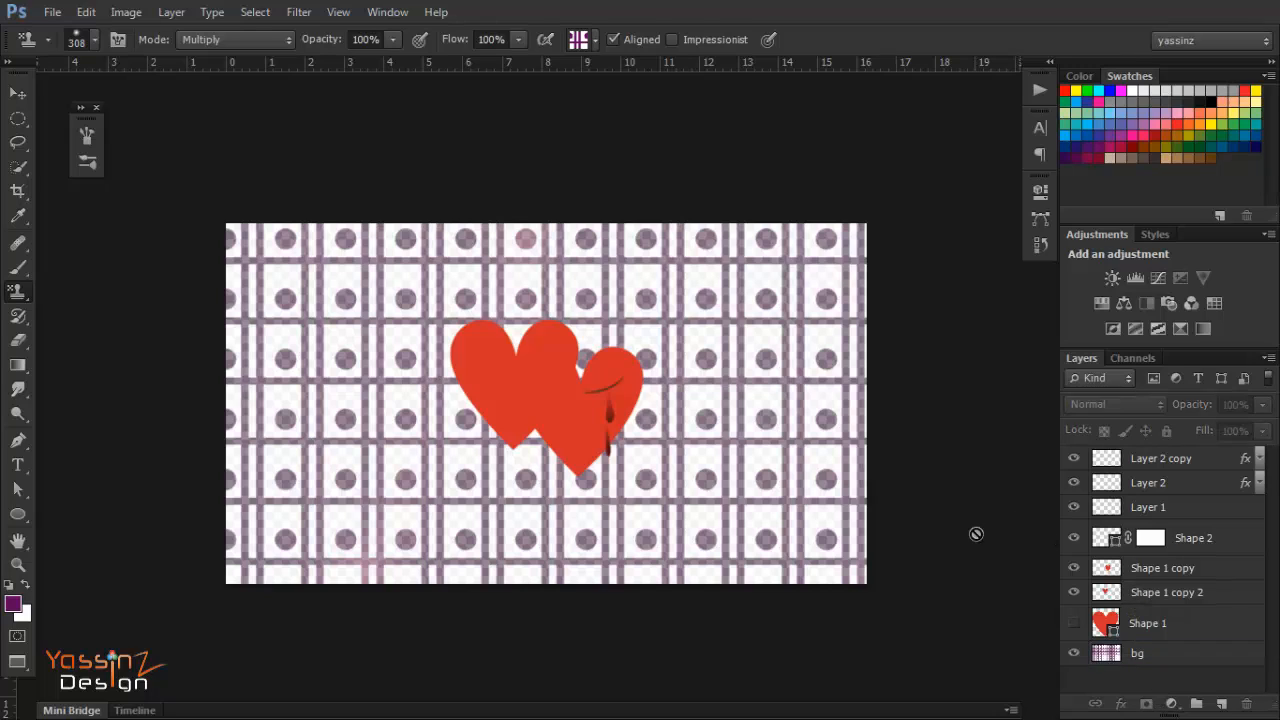
# Step: Open the blue-grey brushed-metal texture from the patterns folder and inspect its grain
pyautogui.click(94, 711)
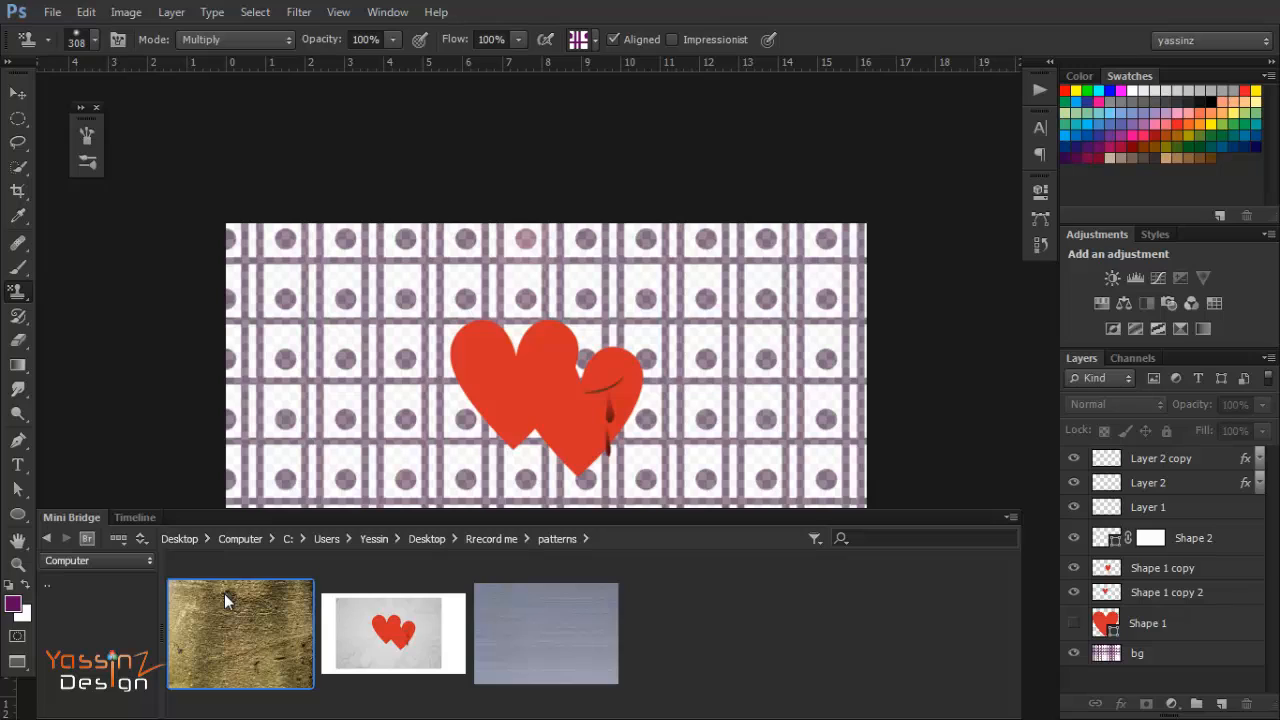
pyautogui.click(567, 640)
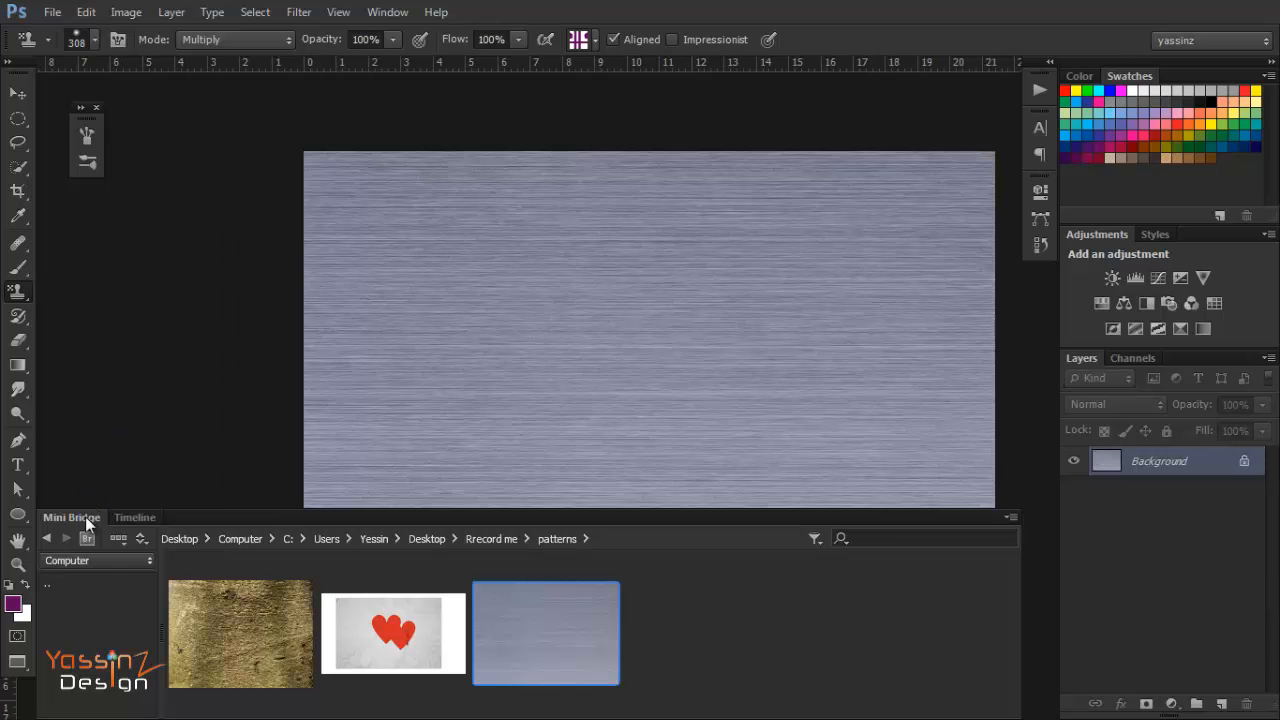
pyautogui.doubleClick(85, 516)
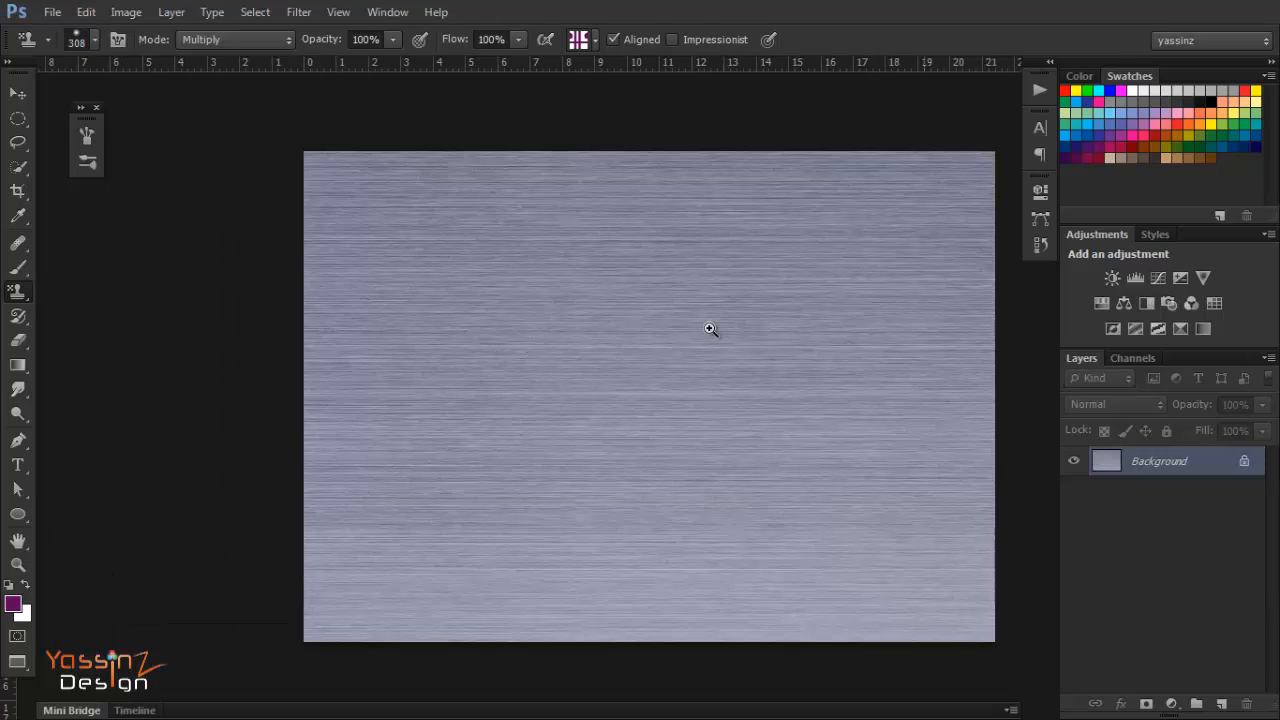
pyautogui.moveTo(710, 329)
pyautogui.mouseDown()
pyautogui.moveTo(760, 360)
pyautogui.moveTo(683, 352)
pyautogui.moveTo(480, 218)
pyautogui.mouseUp()
pyautogui.keyDown('alt'); pyautogui.click(683, 352); pyautogui.keyUp('alt')
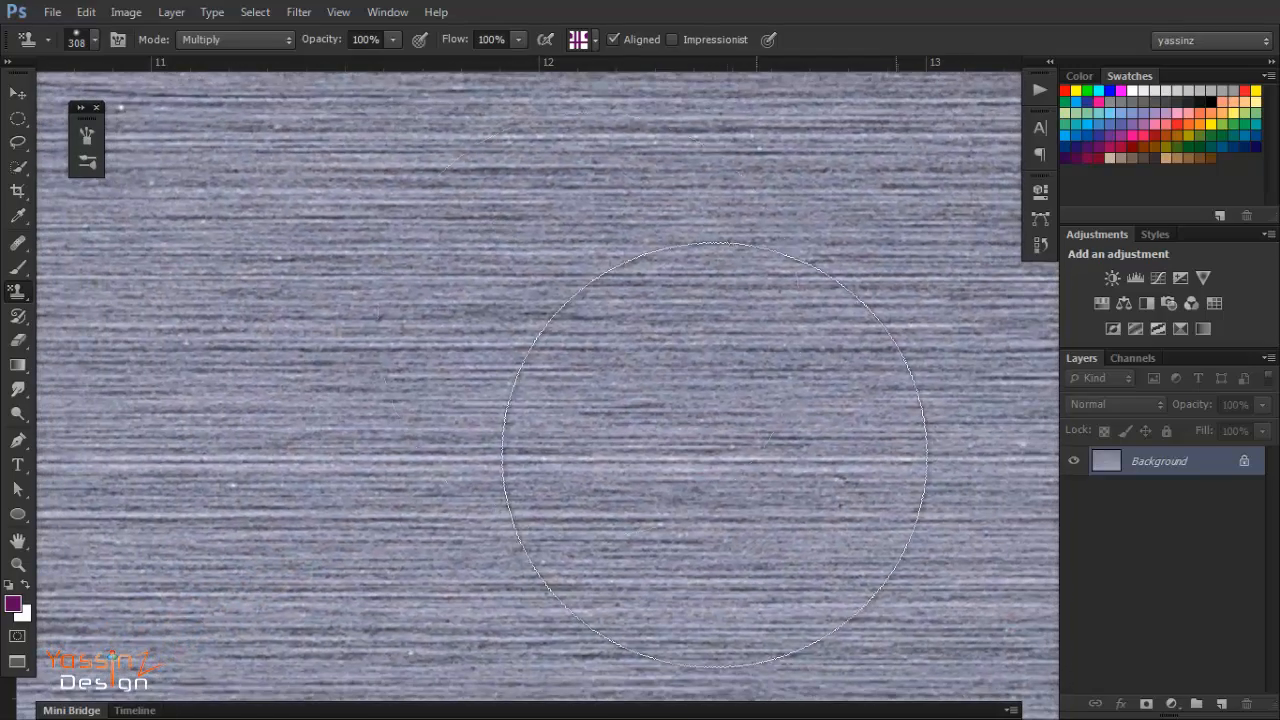
pyautogui.moveTo(731, 477); pyautogui.dragTo(582, 365)
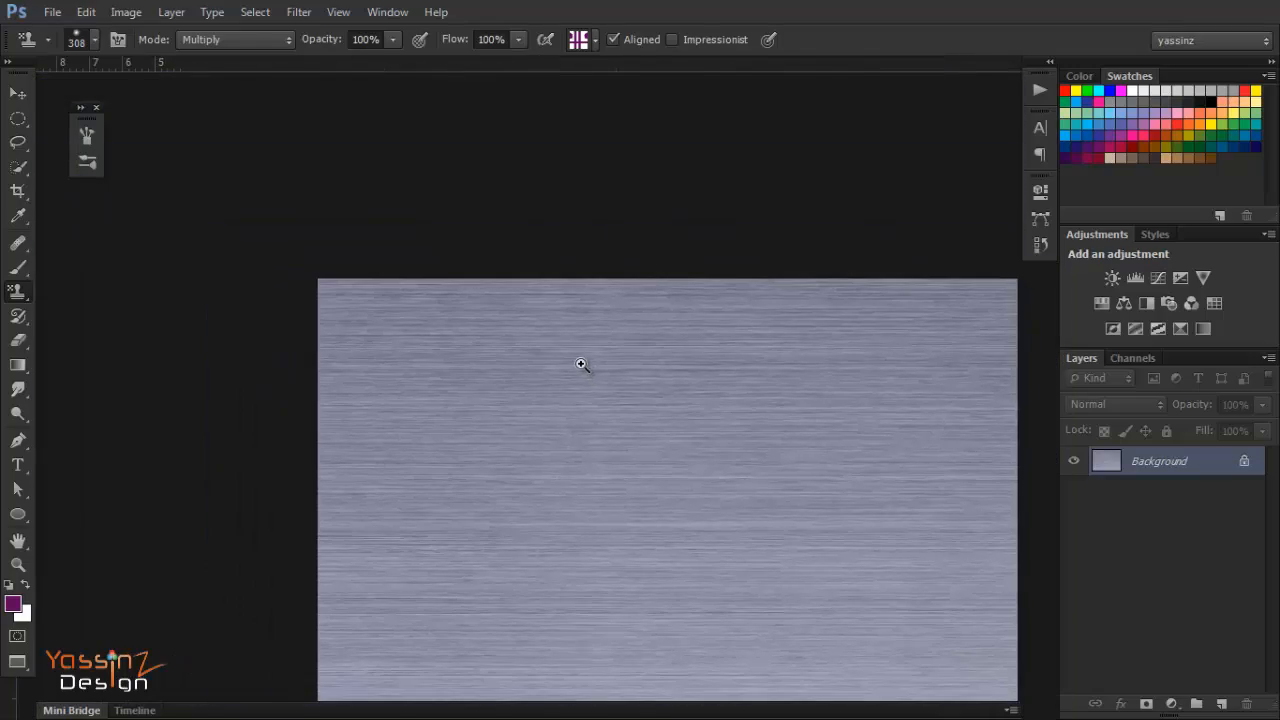
pyautogui.moveTo(680, 537); pyautogui.dragTo(657, 474)
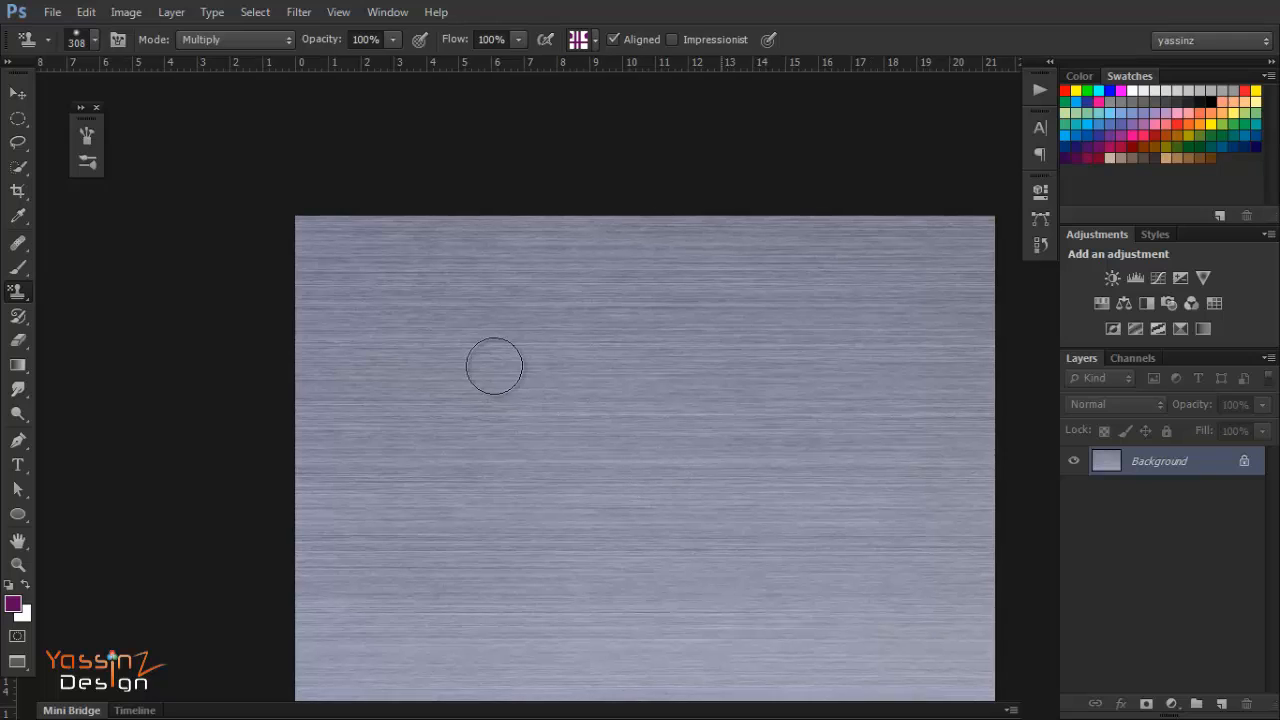
# Step: Crop the brushed-metal texture to a rectangle about 6 cm wide in its upper-left area
pyautogui.press('v')
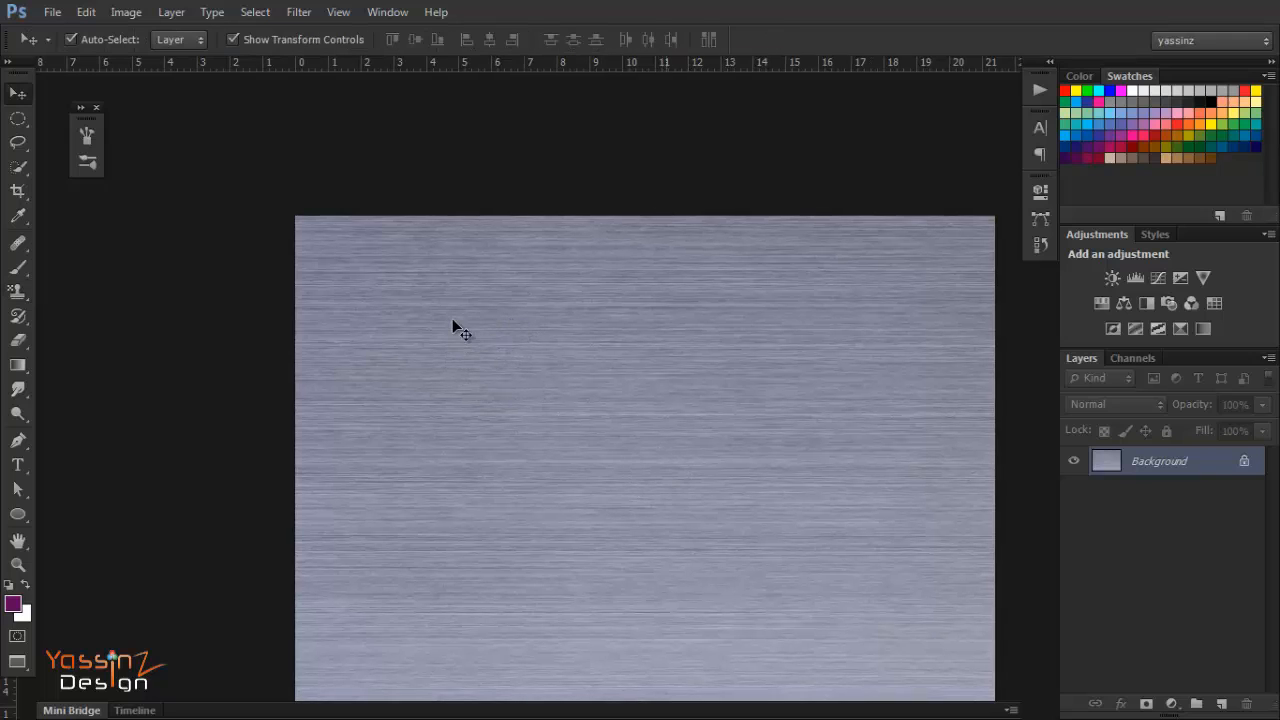
pyautogui.press('c')
pyautogui.moveTo(452, 320); pyautogui.dragTo(628, 437)
pyautogui.moveTo(622, 438); pyautogui.dragTo(622, 438)
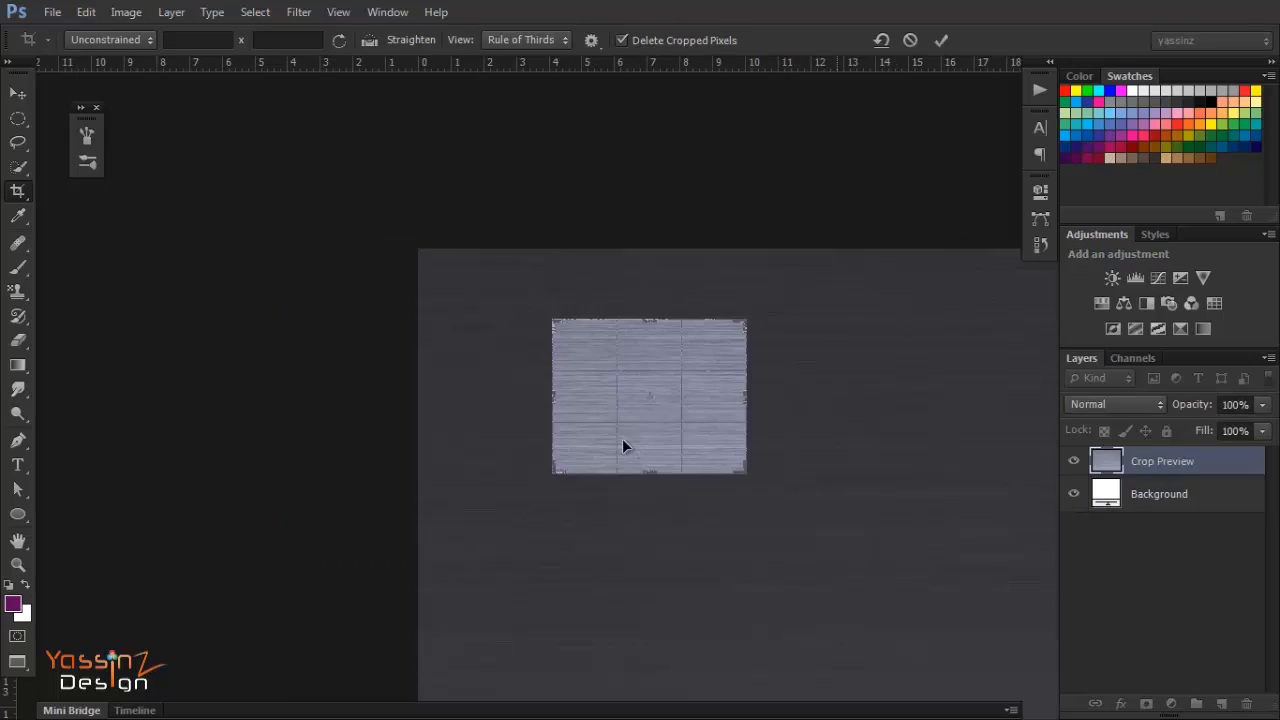
pyautogui.press('Return')
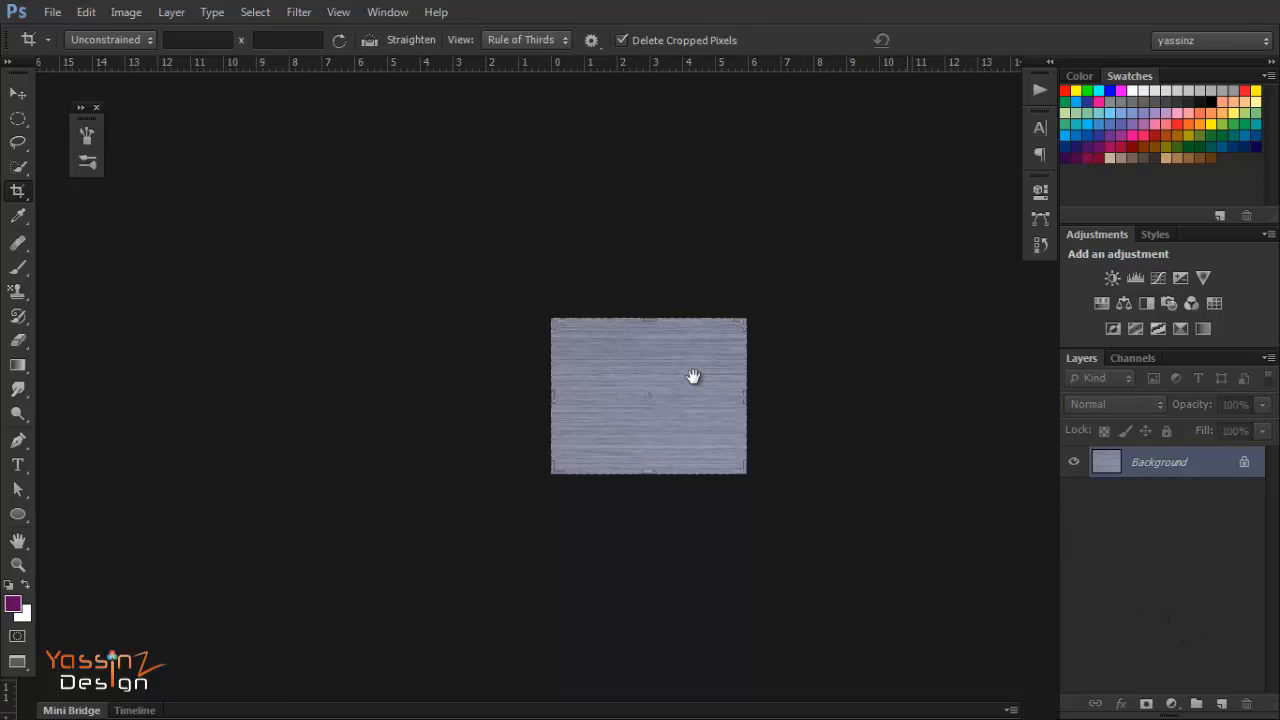
pyautogui.moveTo(691, 374); pyautogui.dragTo(623, 417)
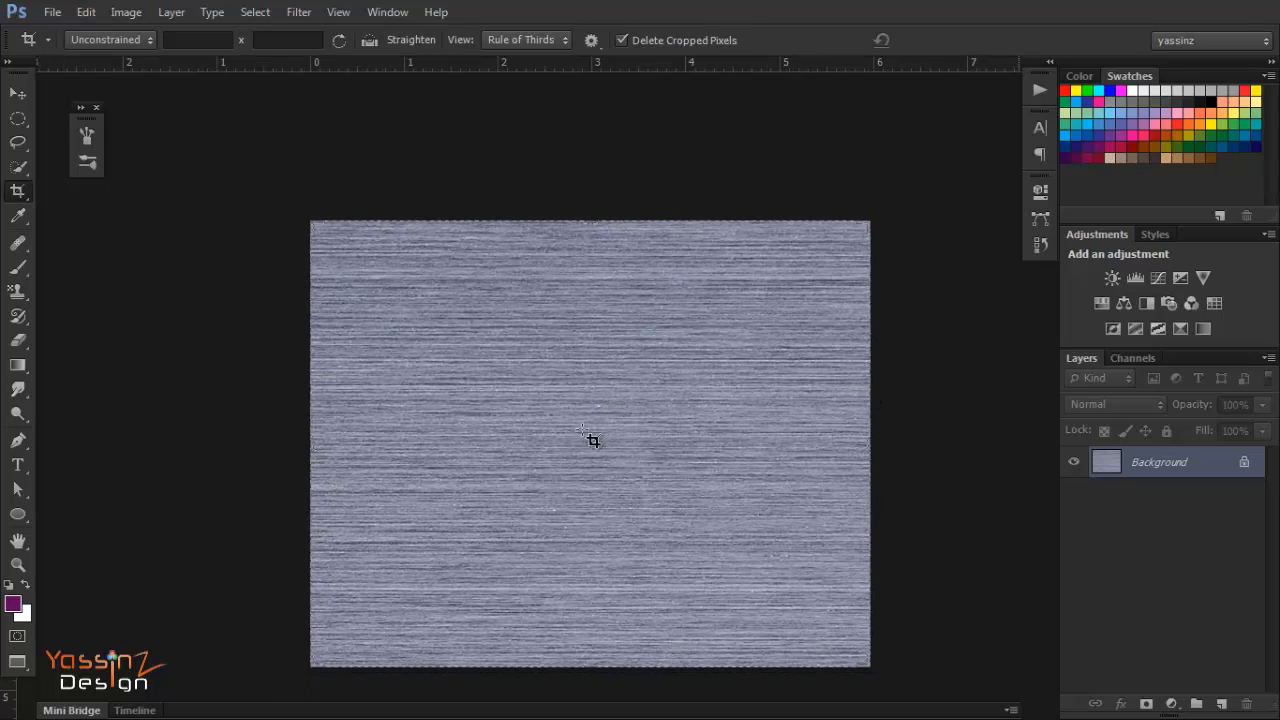
pyautogui.keyDown('alt'); pyautogui.click(510, 384); pyautogui.keyUp('alt')
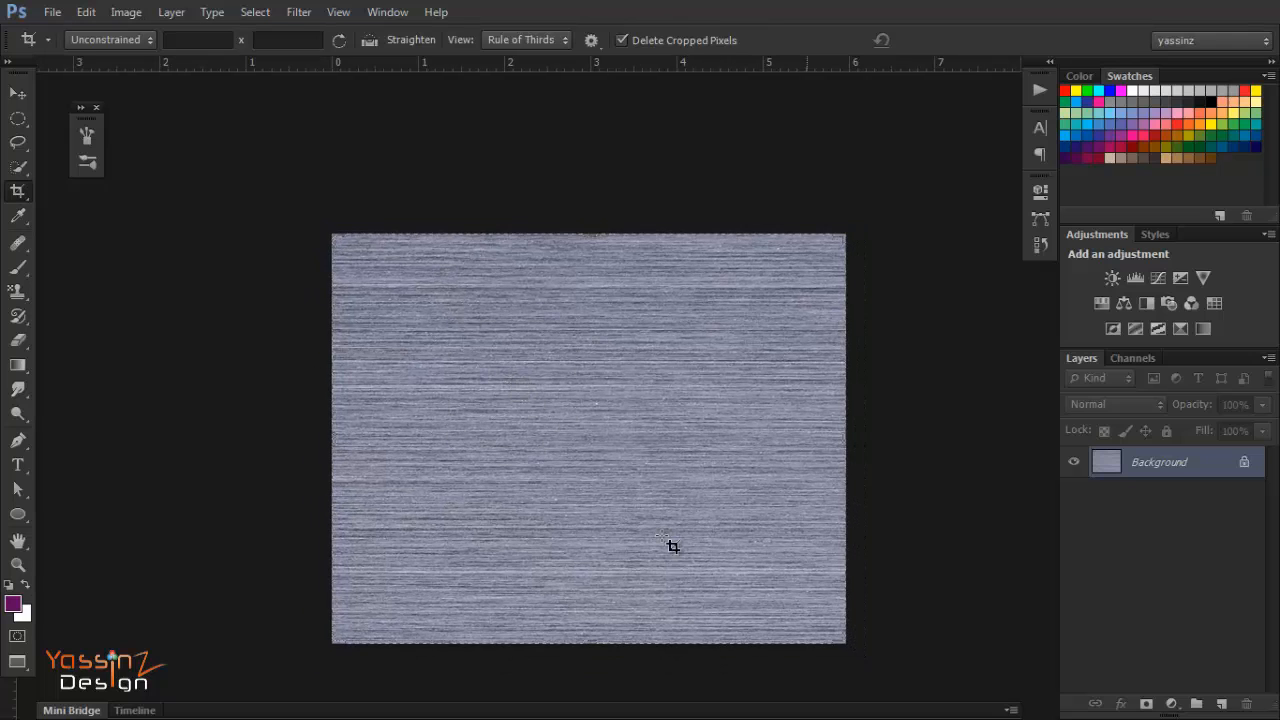
pyautogui.moveTo(671, 534); pyautogui.dragTo(643, 480)
# Step: Try an elliptical selection at the texture's lower-right corner, and switch to the Rectangular Marquee instead
pyautogui.press('m')
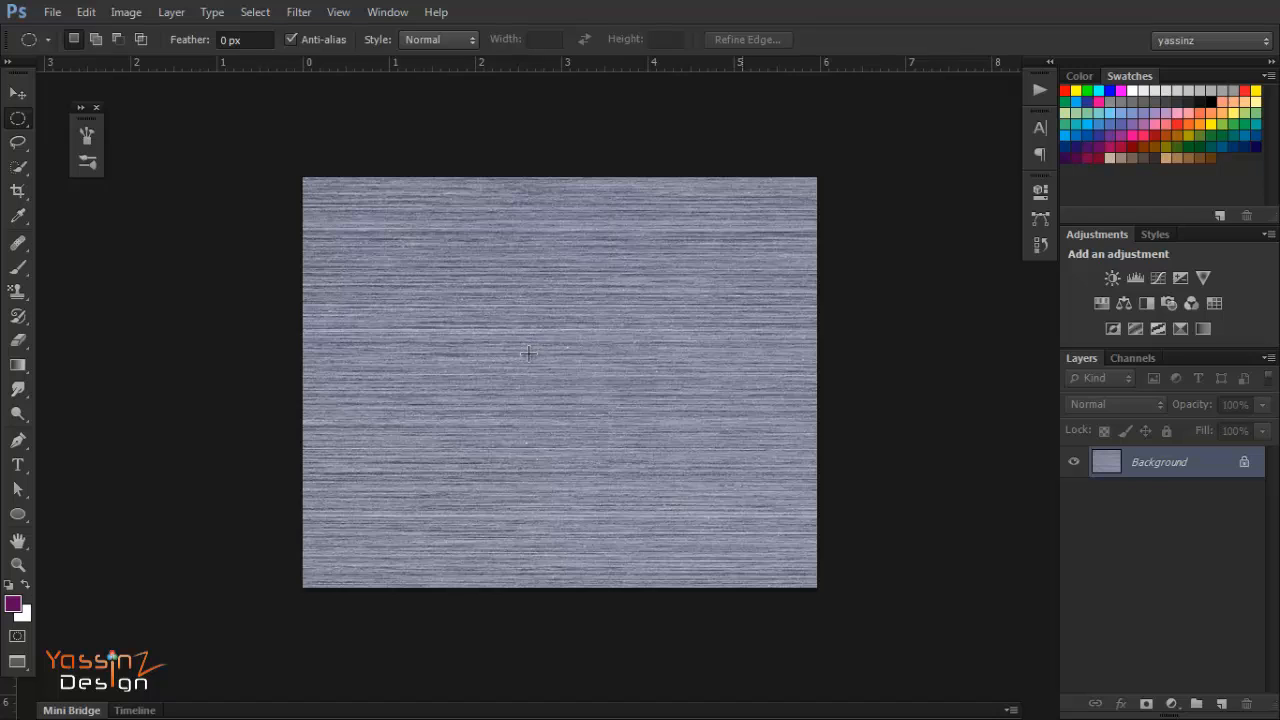
pyautogui.moveTo(528, 352); pyautogui.dragTo(826, 623)
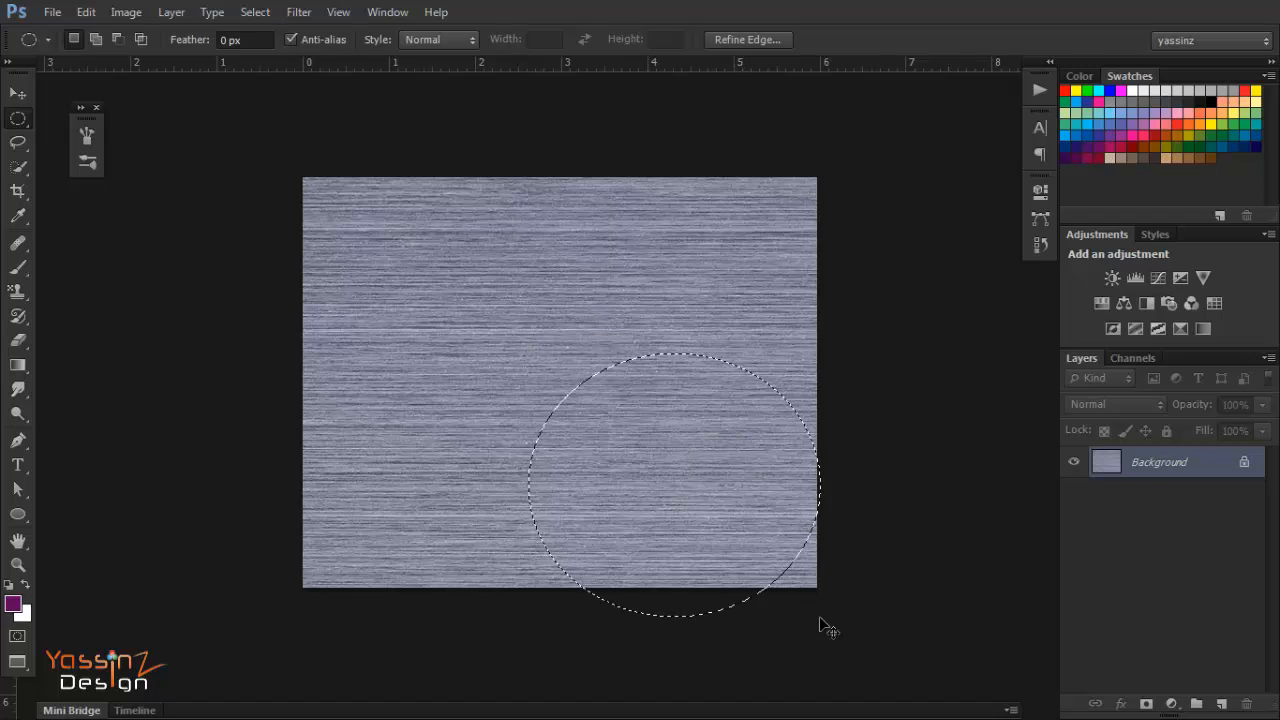
pyautogui.click(733, 546)
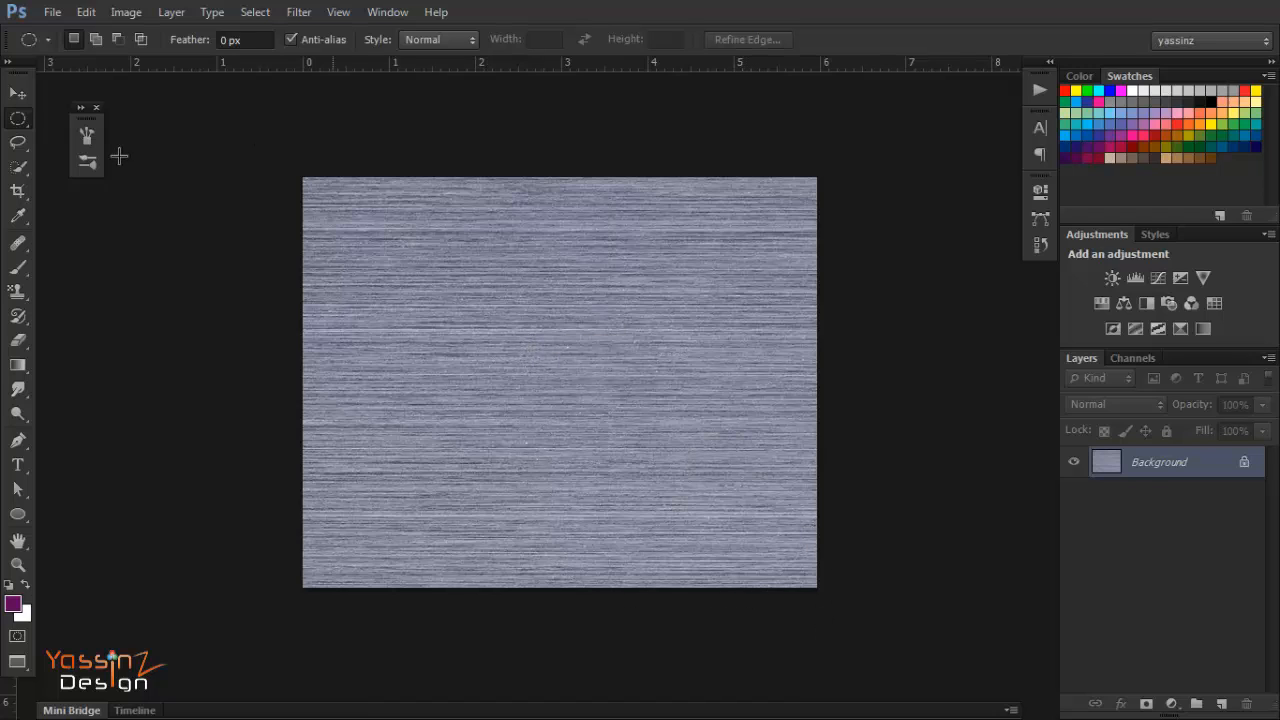
pyautogui.hotkey('shift', 'm')
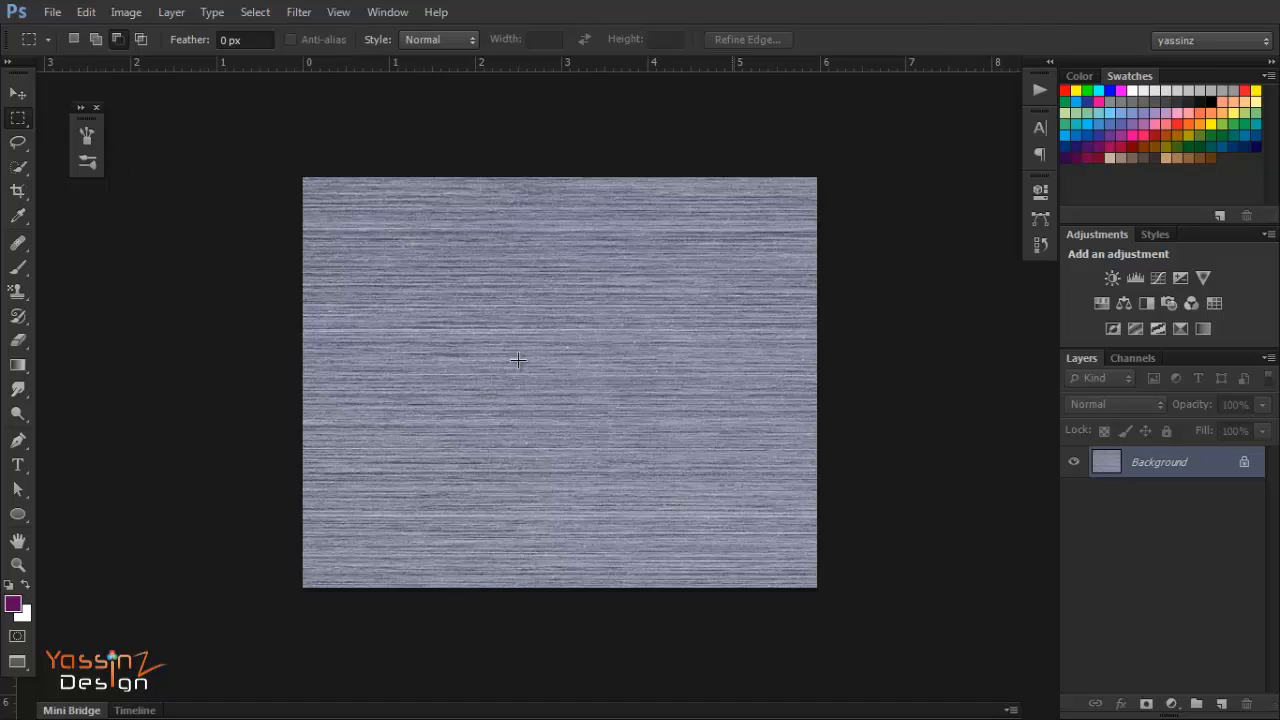
pyautogui.moveTo(521, 333); pyautogui.dragTo(854, 614)
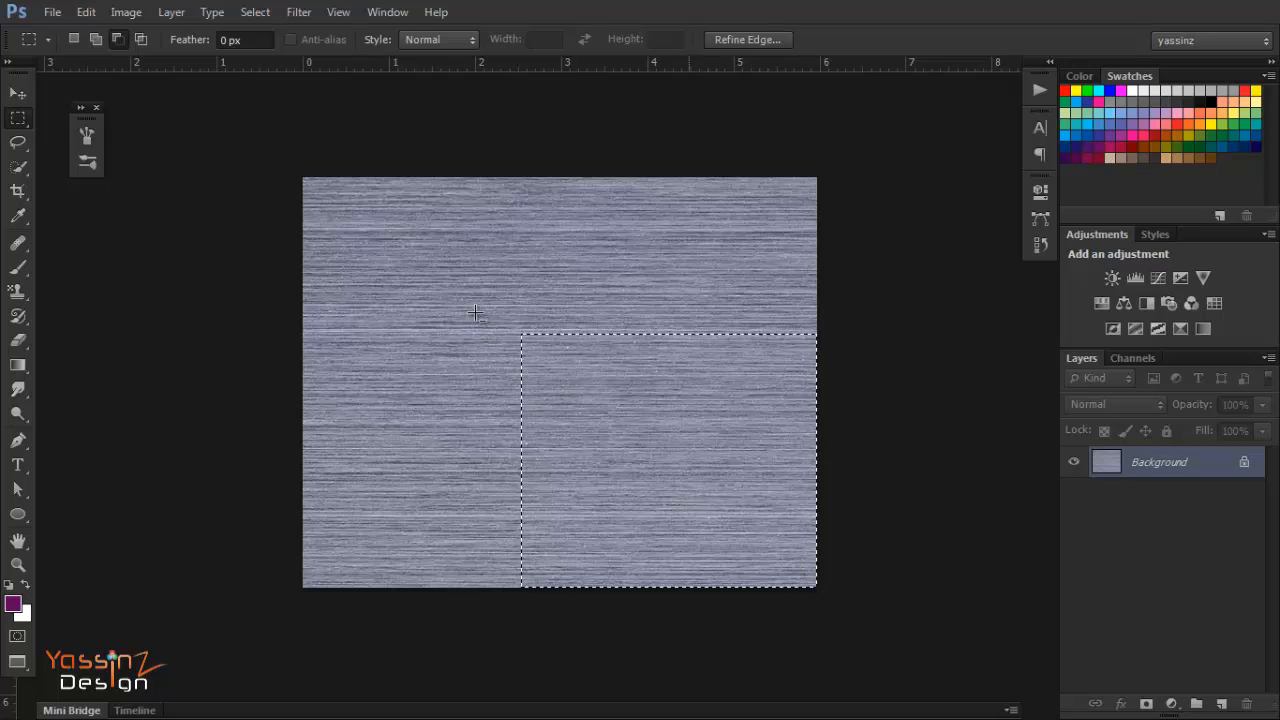
pyautogui.moveTo(475, 313); pyautogui.dragTo(975, 712)
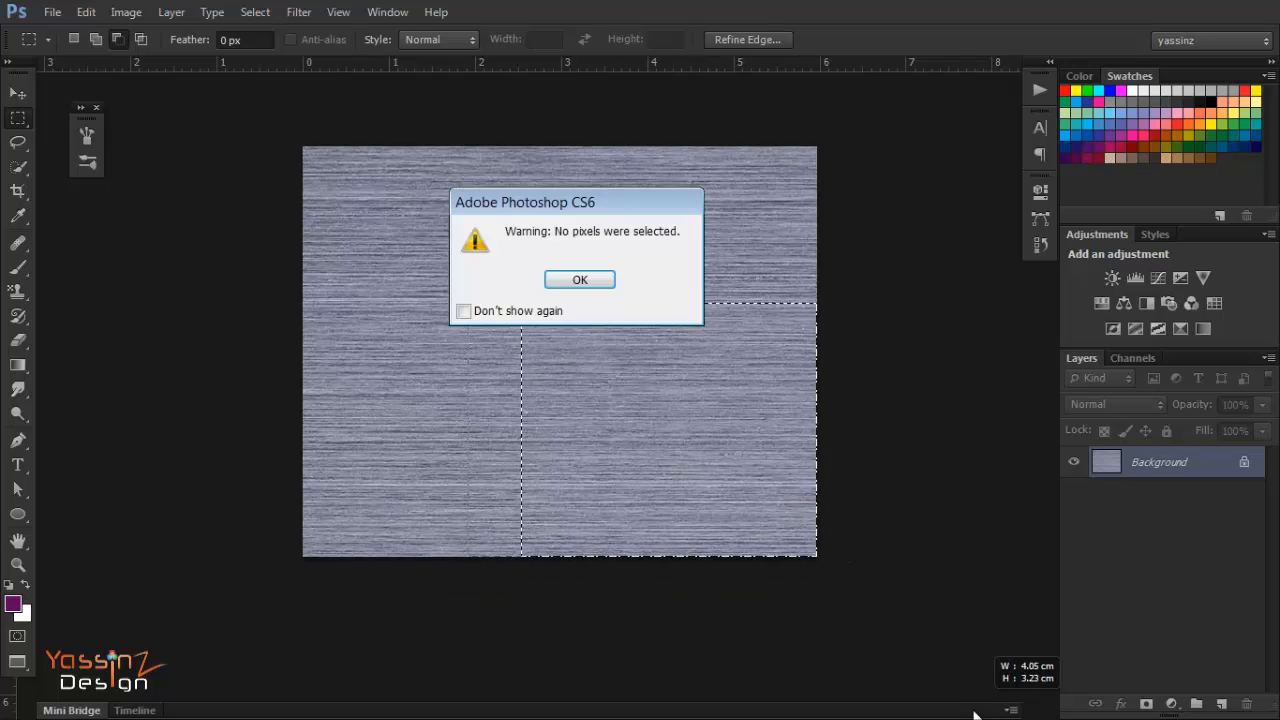
pyautogui.press('Return')
pyautogui.click(677, 442)
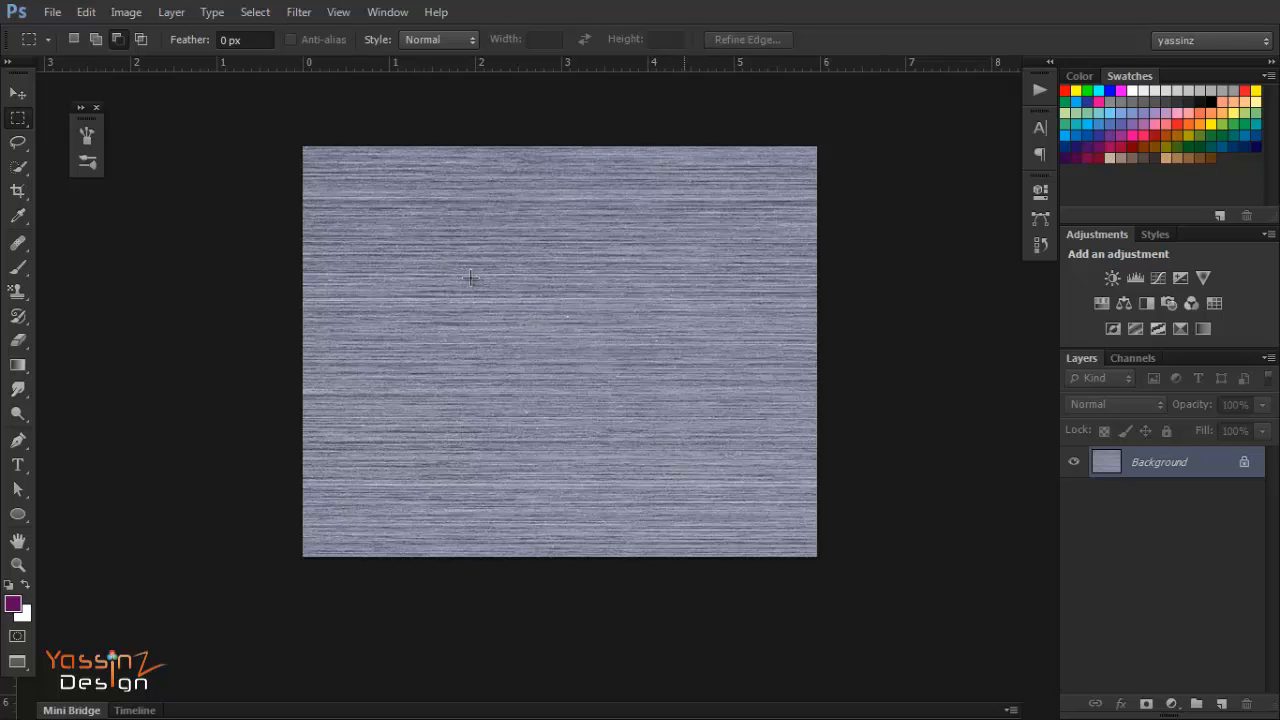
# Step: Copy the L-shaped area outside a lower-right rectangle about 4 cm wide to a new layer
pyautogui.moveTo(471, 278); pyautogui.dragTo(934, 606)
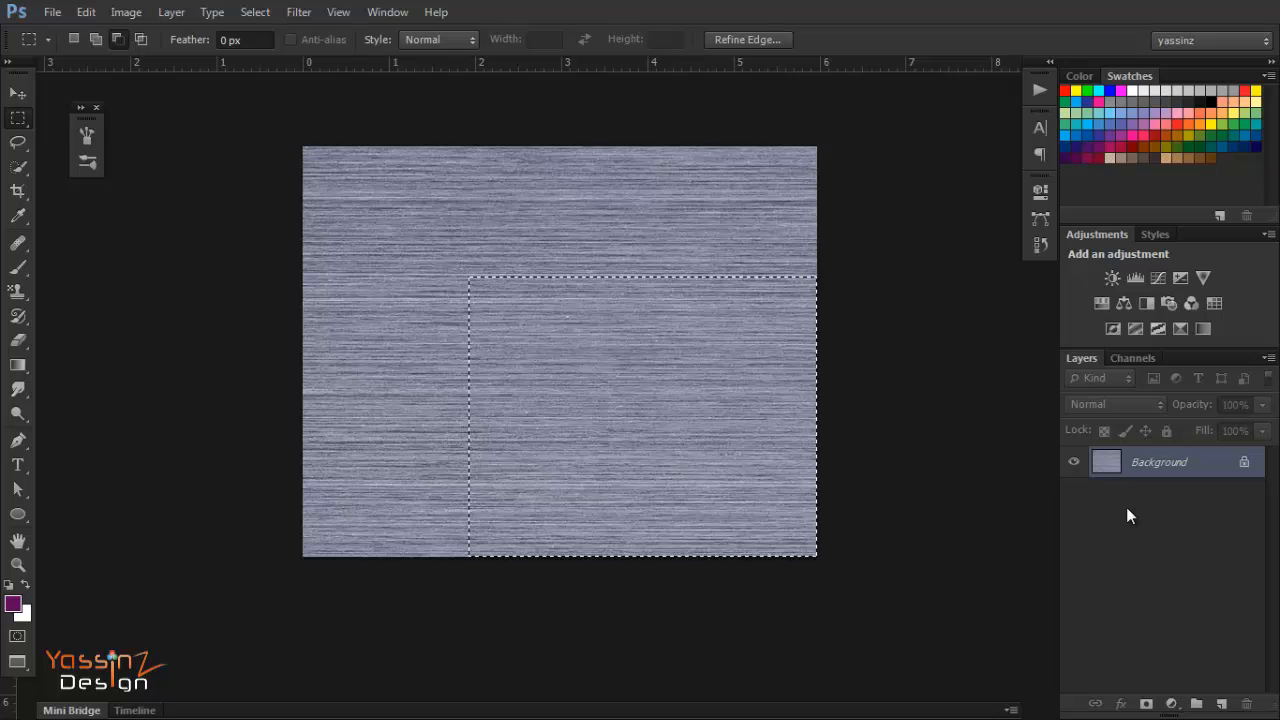
pyautogui.hotkey('ctrl', 'shift', 'i')
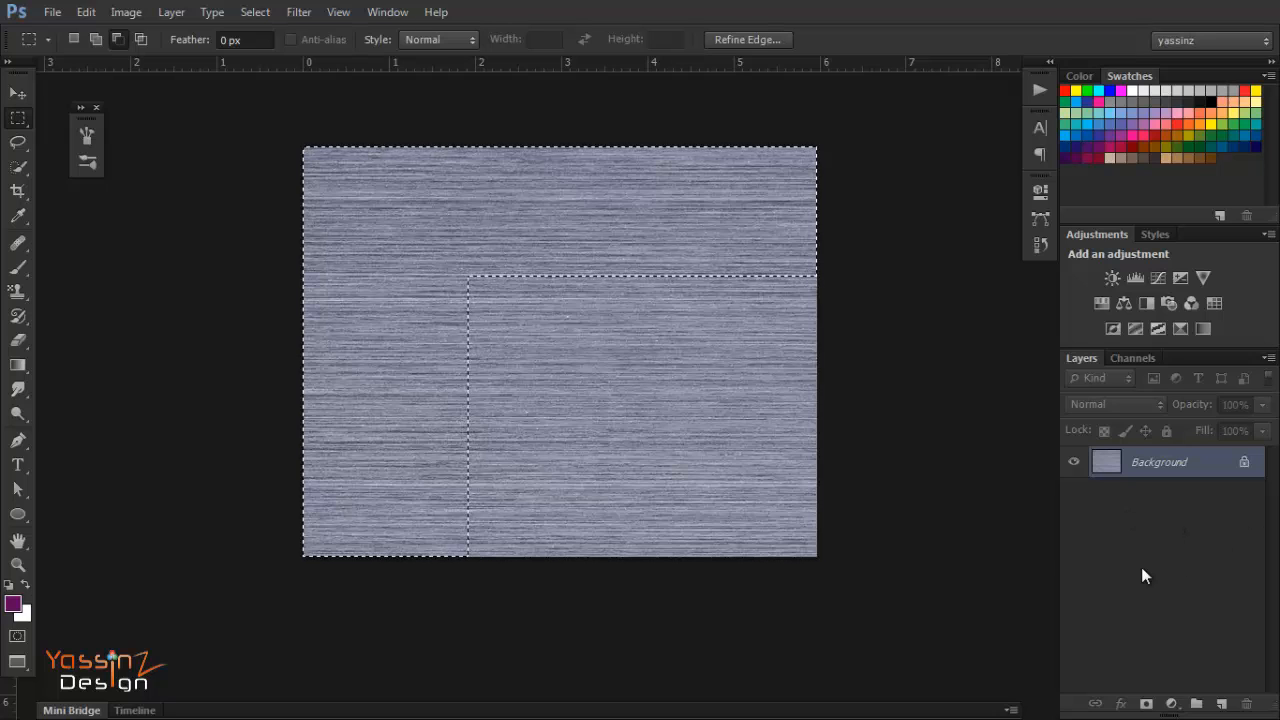
pyautogui.hotkey('ctrl', 'j')
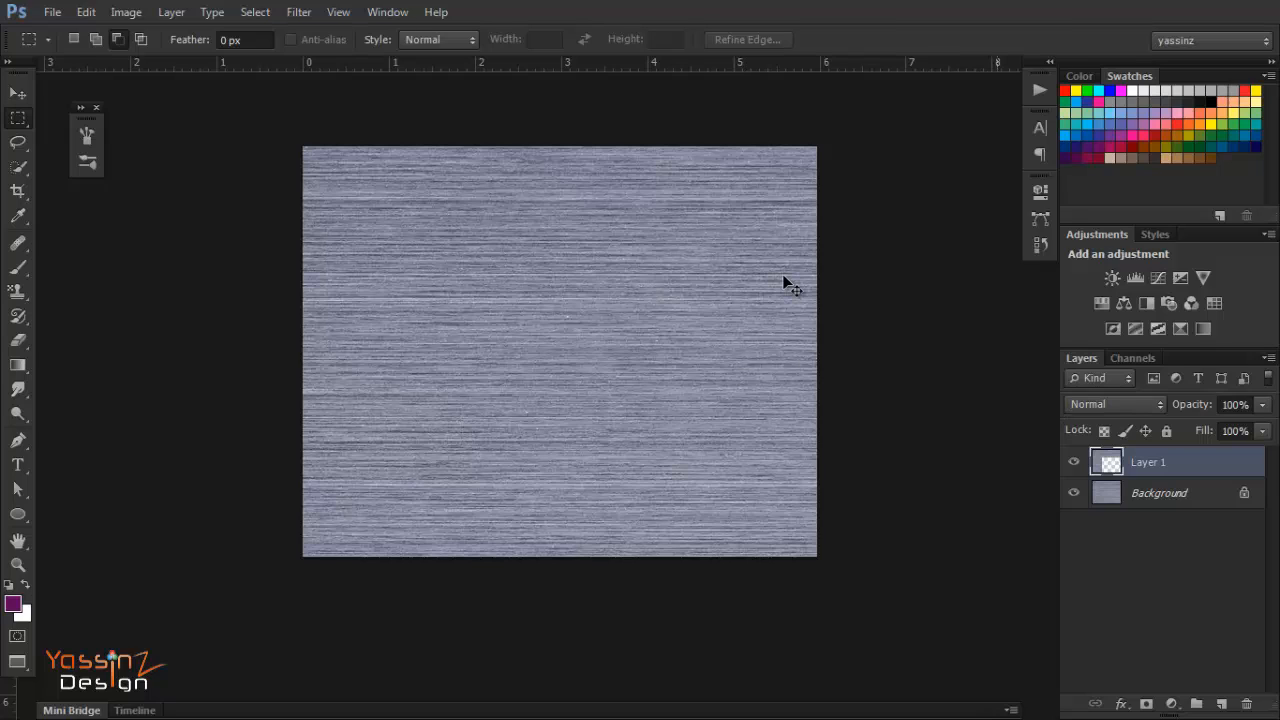
# Step: Flip the copied L-shaped layer both horizontally and vertically with Free Transform
pyautogui.hotkey('ctrl', 't')
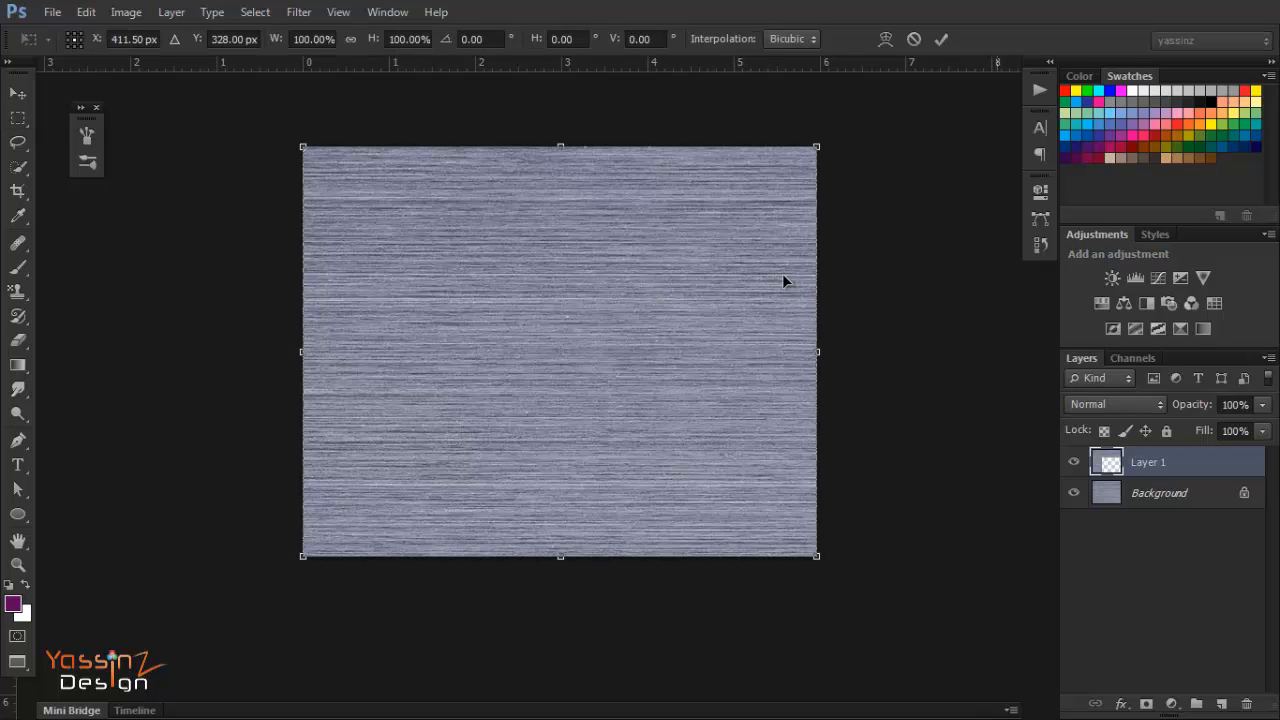
pyautogui.rightClick(432, 287)
pyautogui.click(528, 598)
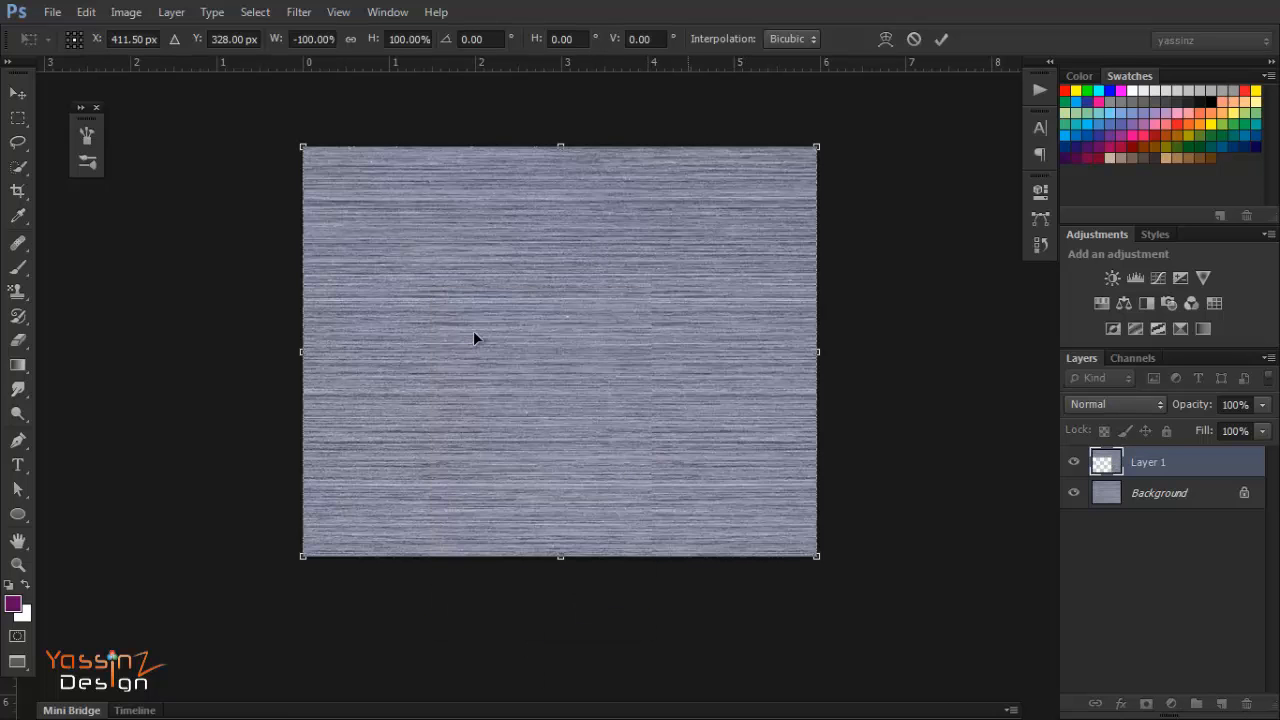
pyautogui.rightClick(474, 333)
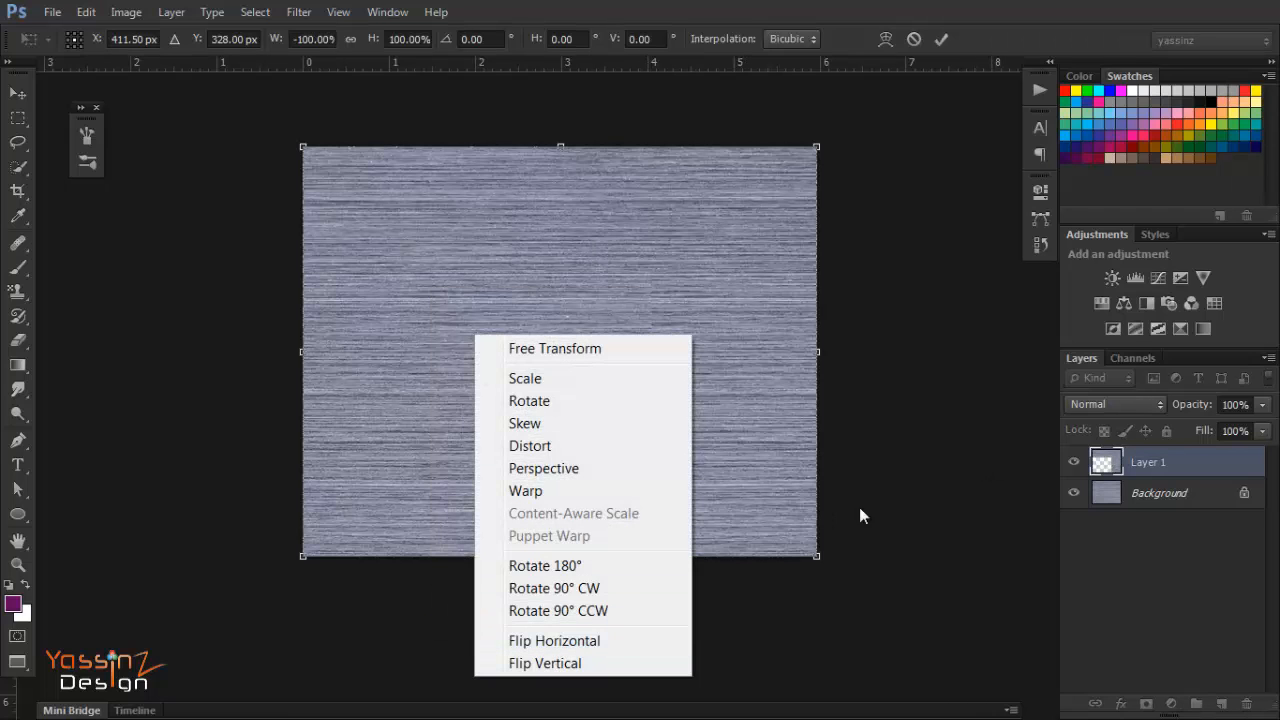
pyautogui.click(1165, 482)
pyautogui.rightClick(712, 381)
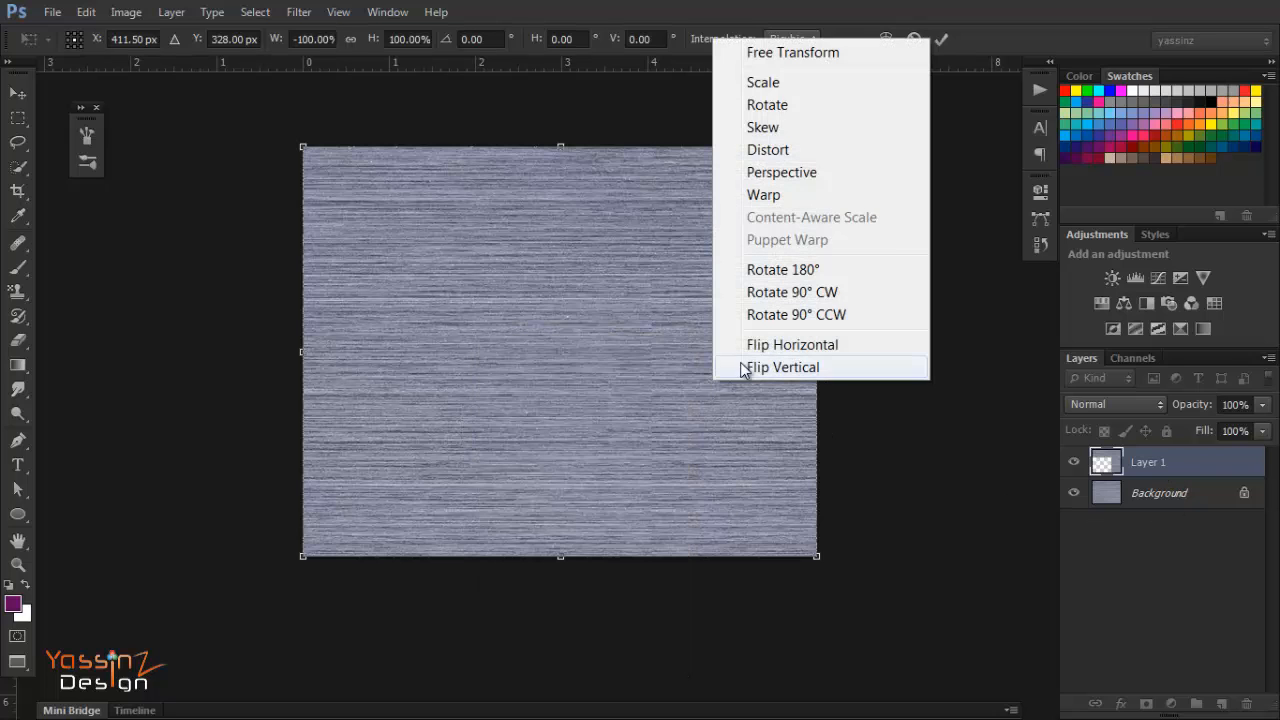
pyautogui.click(782, 367)
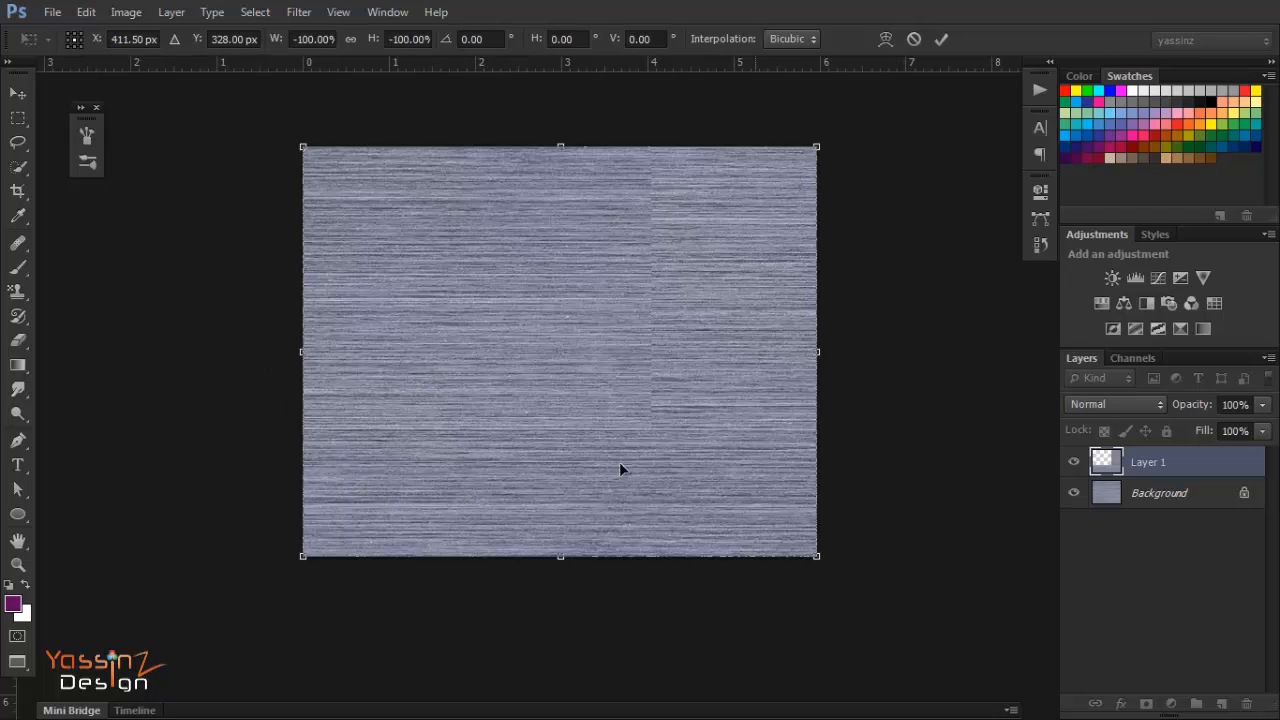
pyautogui.click(942, 42)
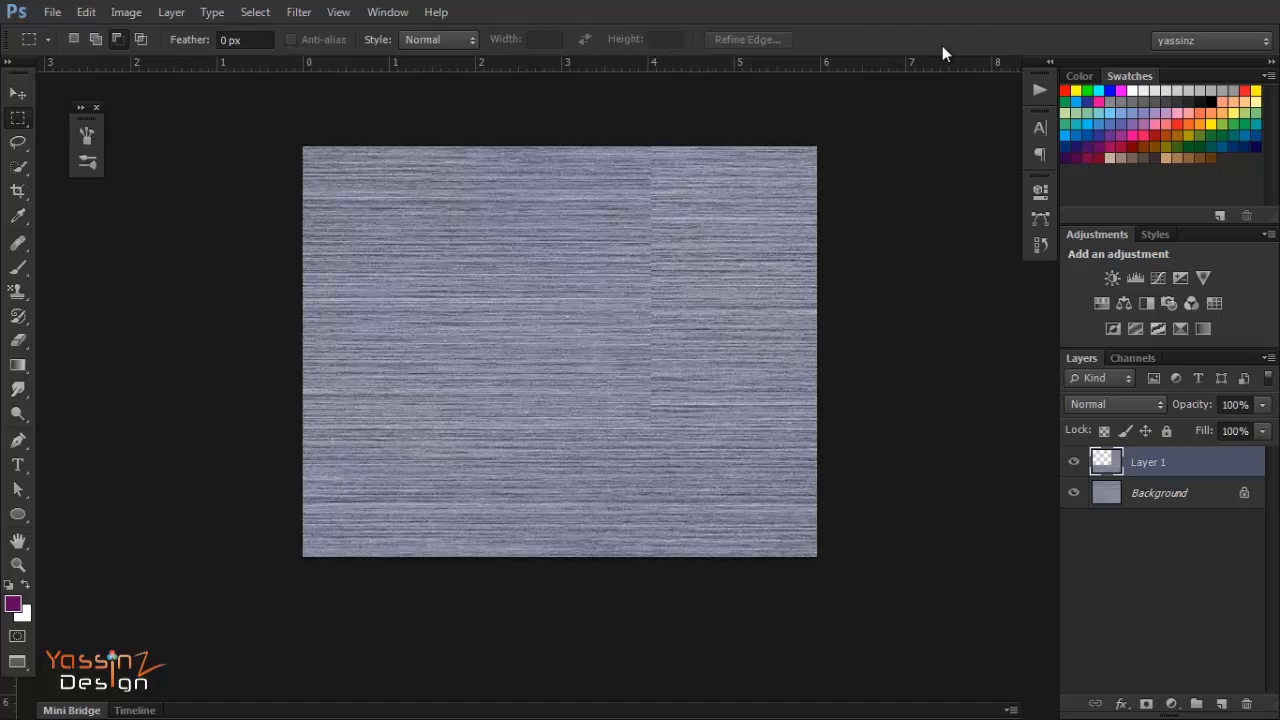
# Step: Add a layer mask to Layer 1 and draw a black-to-white radial gradient on it from the upper-left area toward the lower-right corner
pyautogui.click(1145, 704)
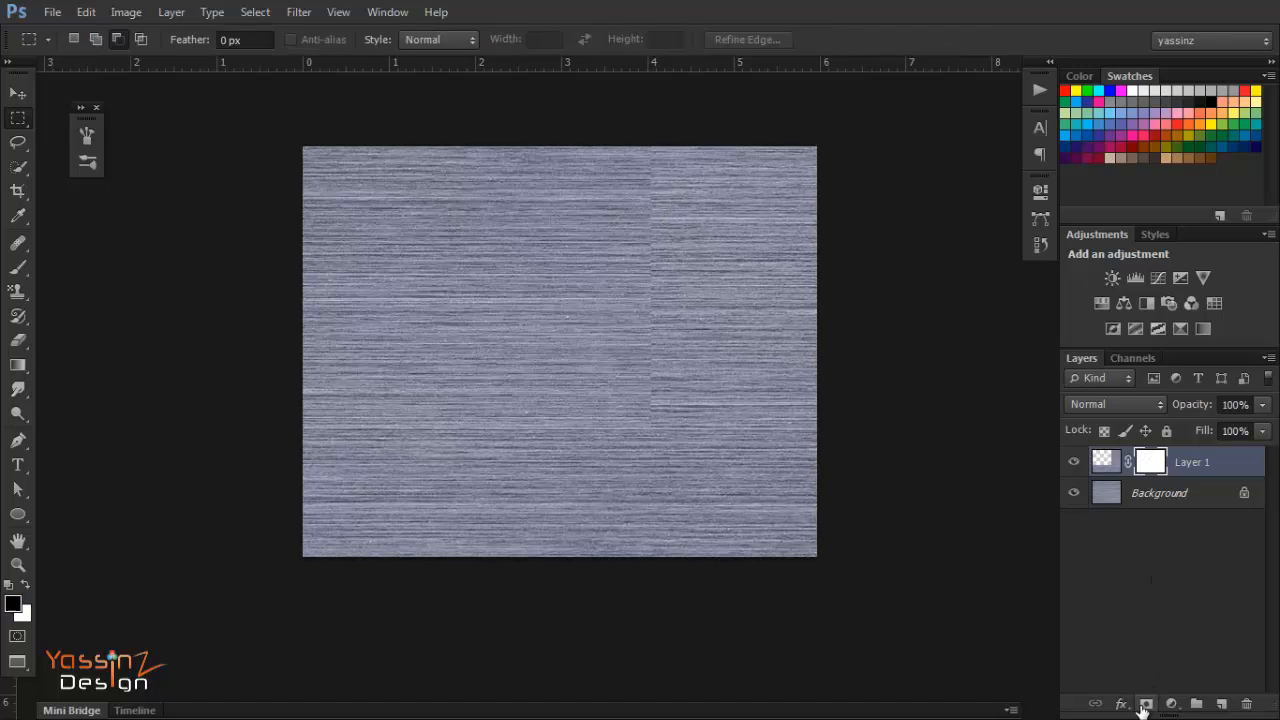
pyautogui.press('d')
pyautogui.press('g')
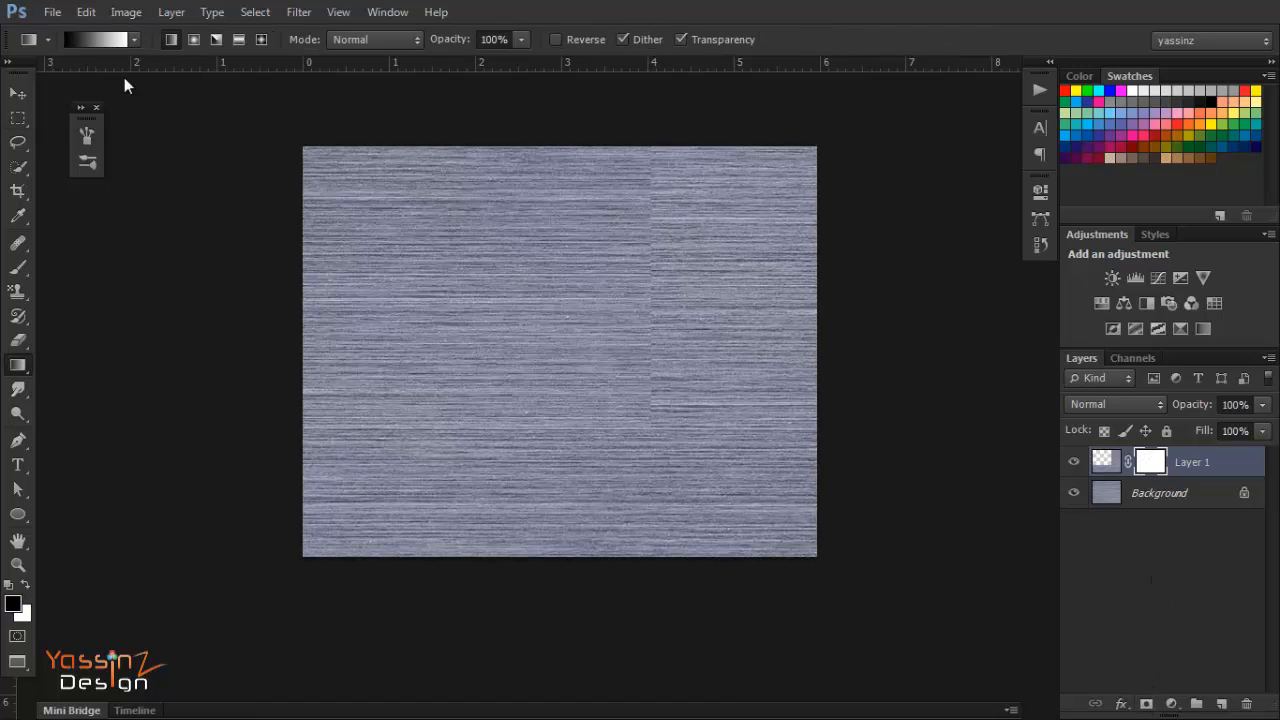
pyautogui.click(192, 39)
pyautogui.moveTo(428, 268); pyautogui.dragTo(772, 537)
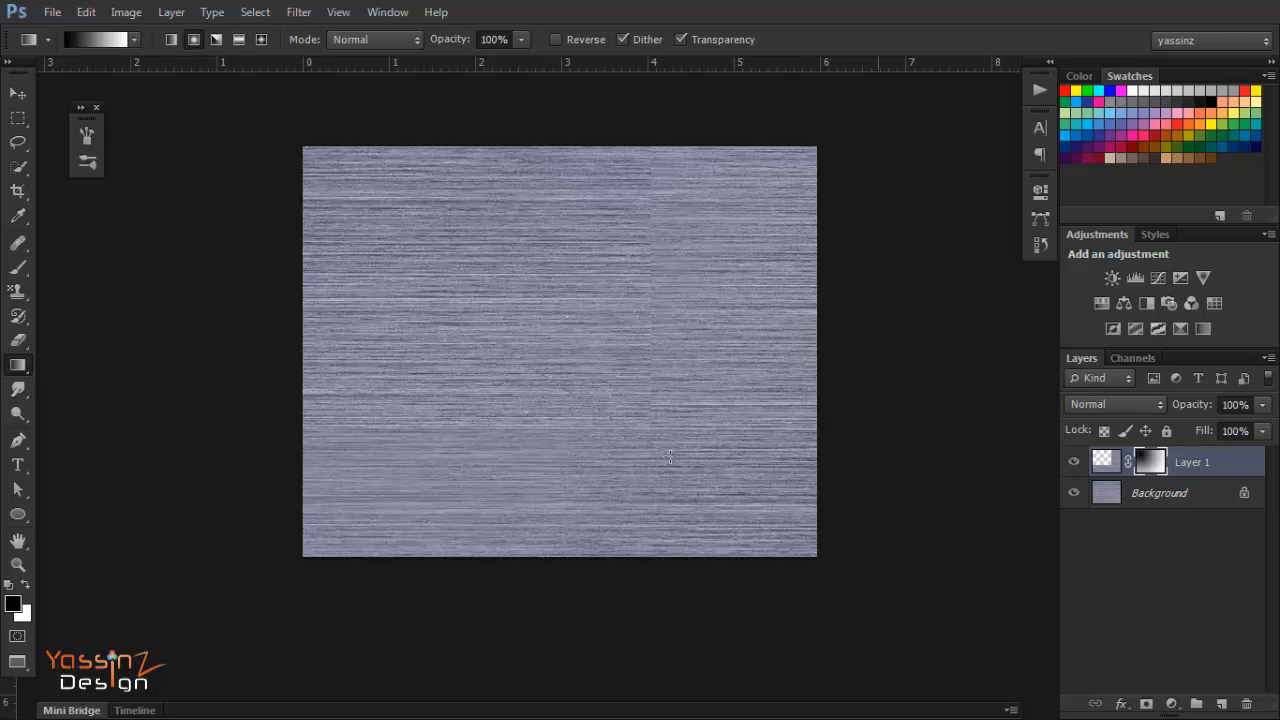
# Step: Redraw the mask's radial gradient to soften the seams, starting near the image's centre and ending toward the lower-right edge
pyautogui.moveTo(451, 266); pyautogui.dragTo(728, 304)
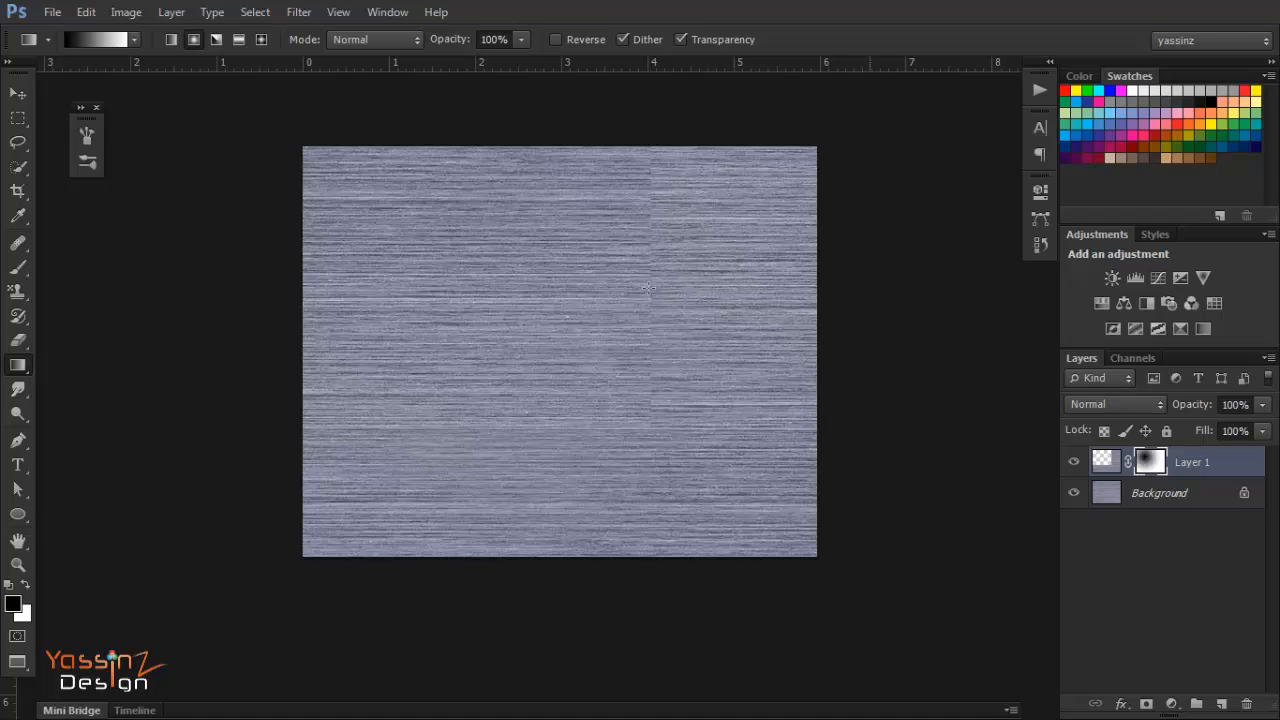
pyautogui.moveTo(513, 298); pyautogui.dragTo(773, 298)
pyautogui.moveTo(765, 420); pyautogui.dragTo(765, 420)
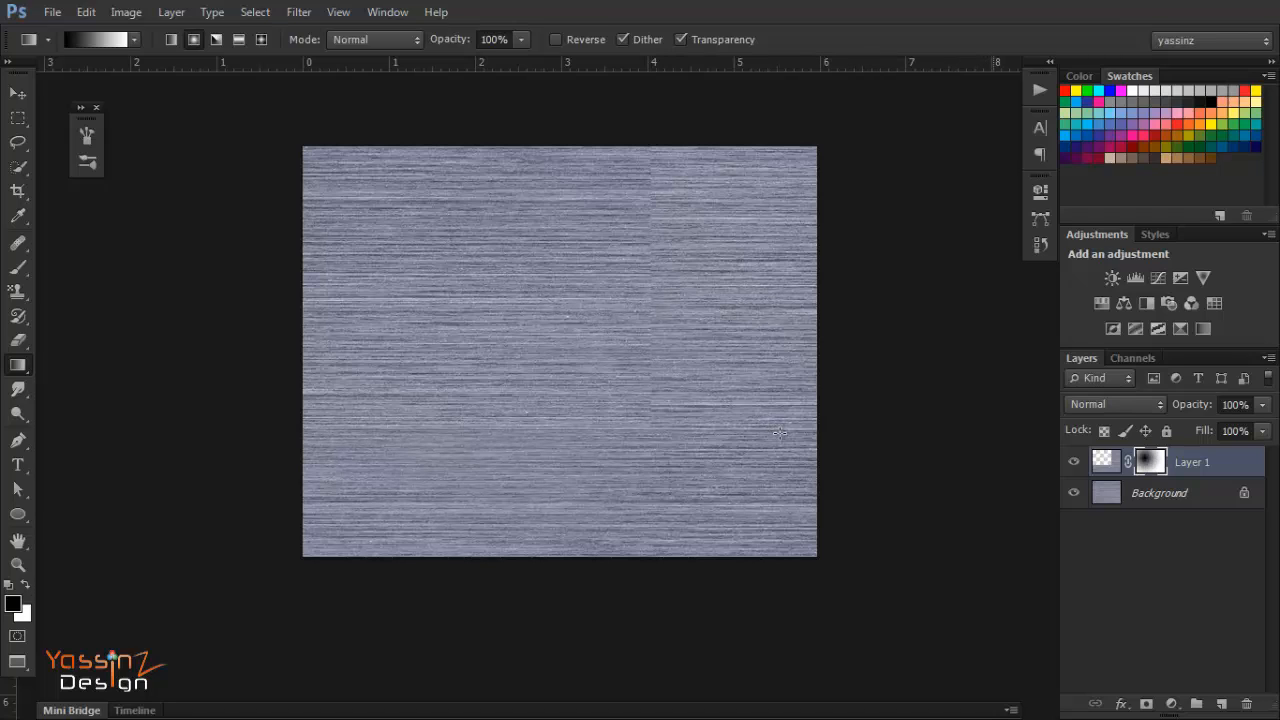
pyautogui.click(688, 419)
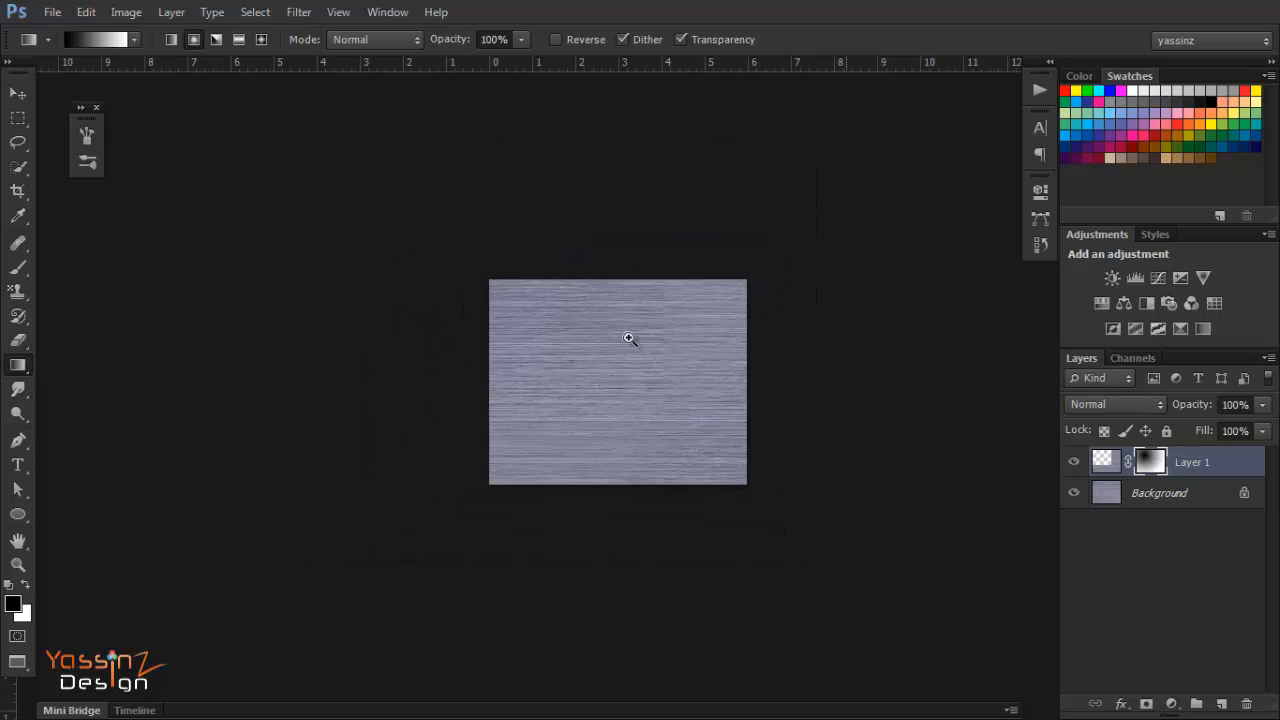
pyautogui.moveTo(631, 340); pyautogui.dragTo(701, 388)
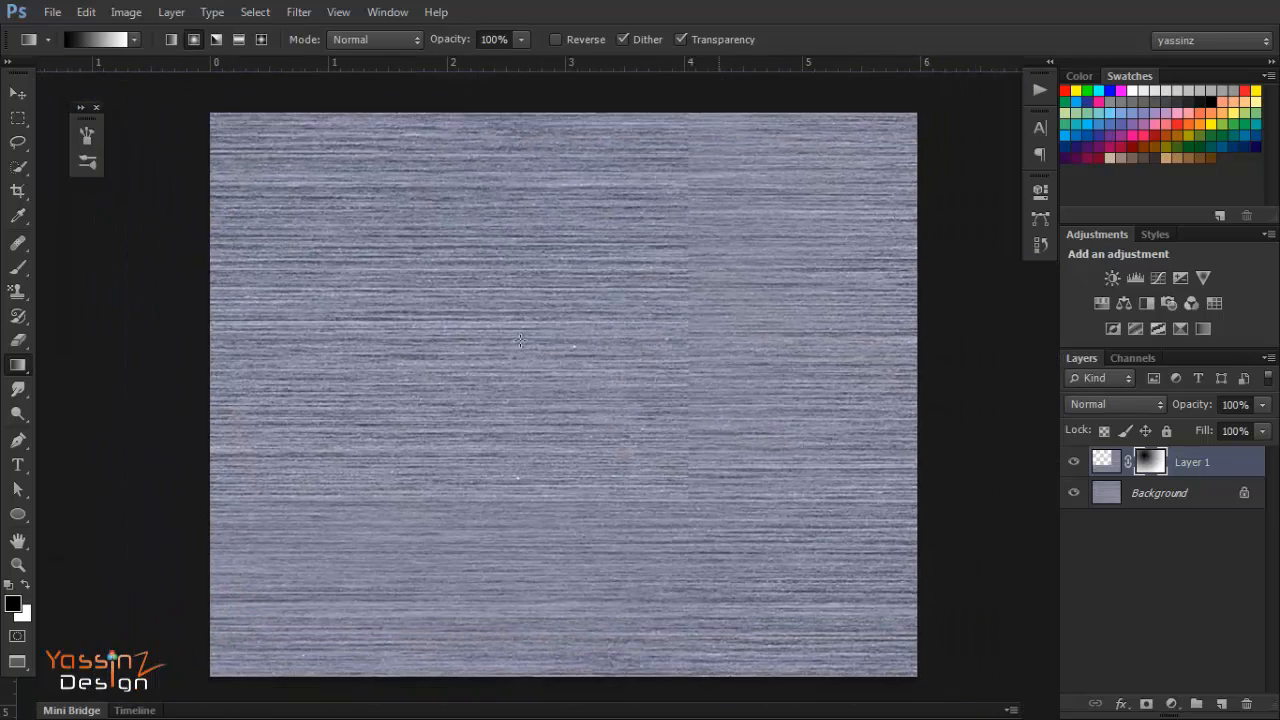
pyautogui.moveTo(520, 341); pyautogui.dragTo(850, 469)
# Step: Paint black on the mask's lower-left area with a 400 px brush, and merge the layer into the background
pyautogui.press('b')
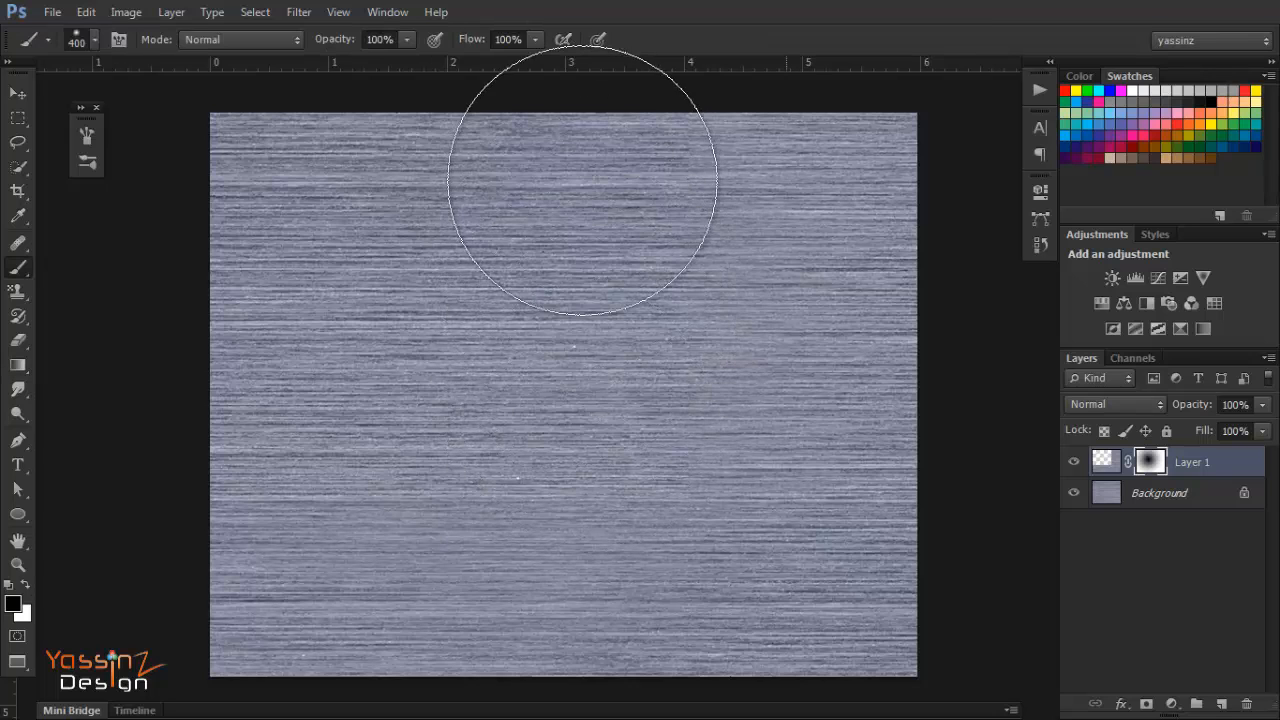
pyautogui.click(423, 443)
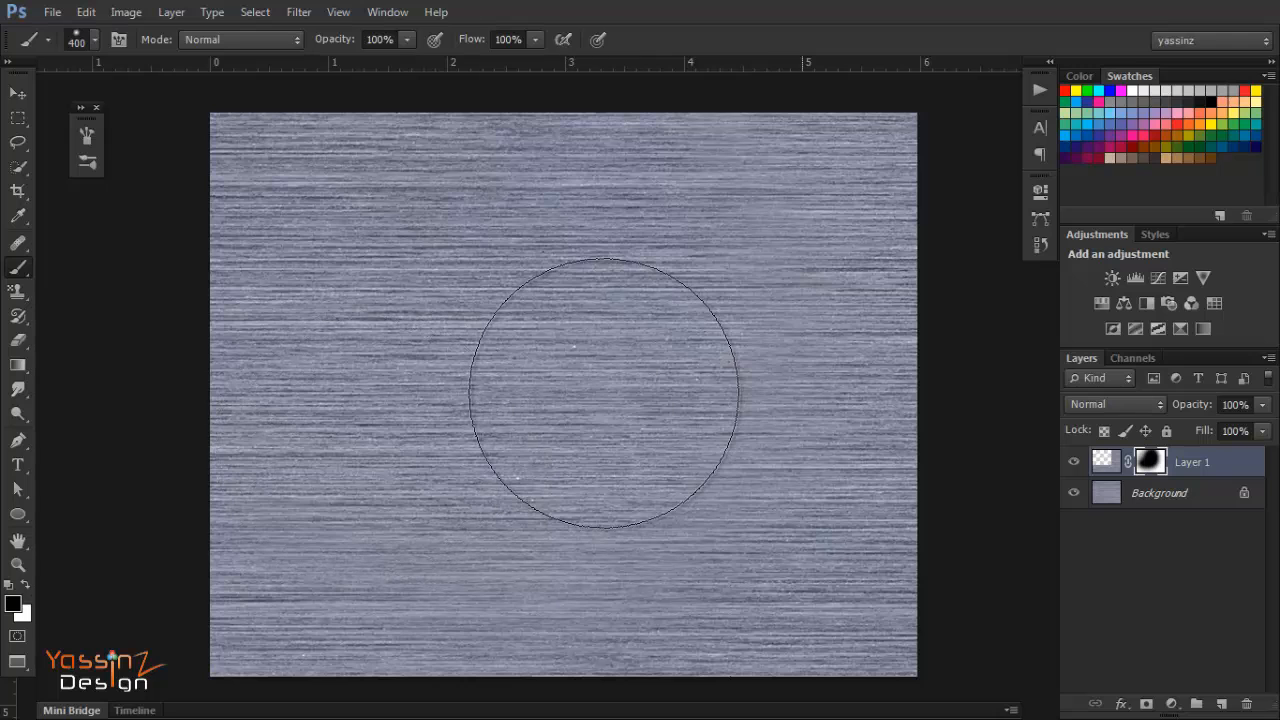
pyautogui.keyDown('ctrl'); pyautogui.keyDown('alt'); pyautogui.click(600, 298); pyautogui.keyUp('alt'); pyautogui.keyUp('ctrl')
pyautogui.keyDown('ctrl'); pyautogui.keyDown('alt'); pyautogui.click(600, 298); pyautogui.keyUp('alt'); pyautogui.keyUp('ctrl')
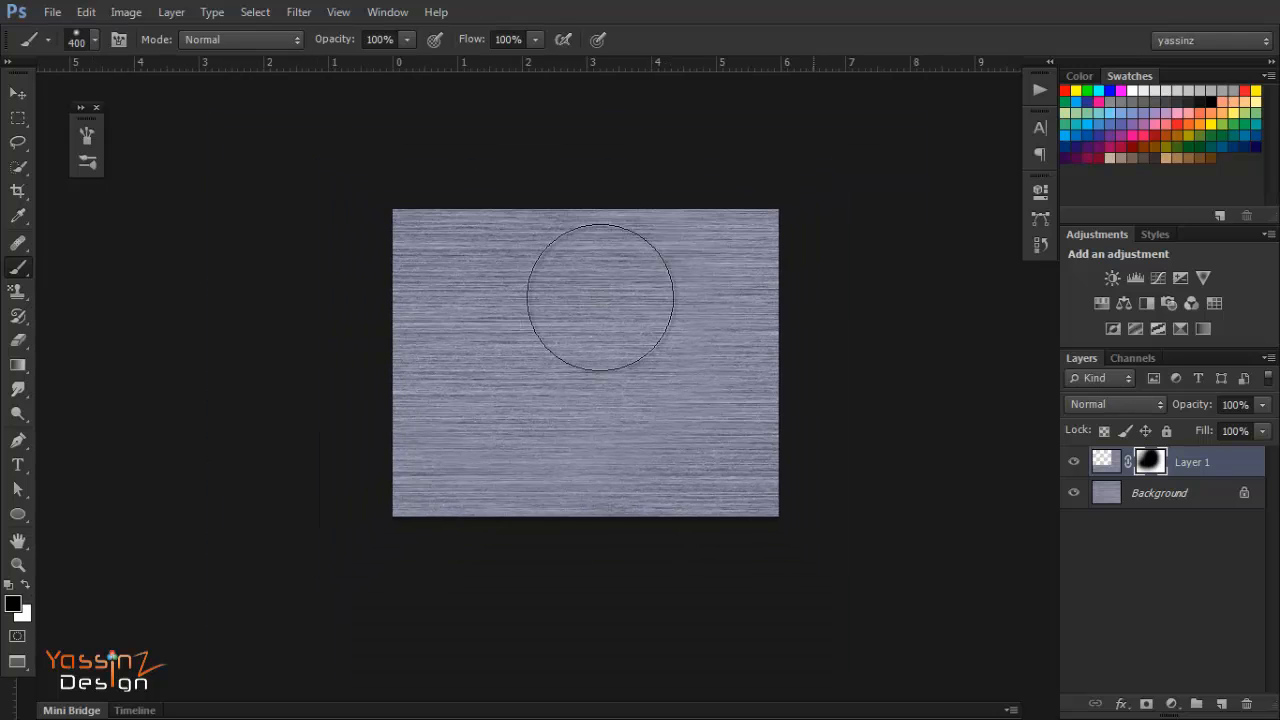
pyautogui.moveTo(540, 392); pyautogui.dragTo(491, 431)
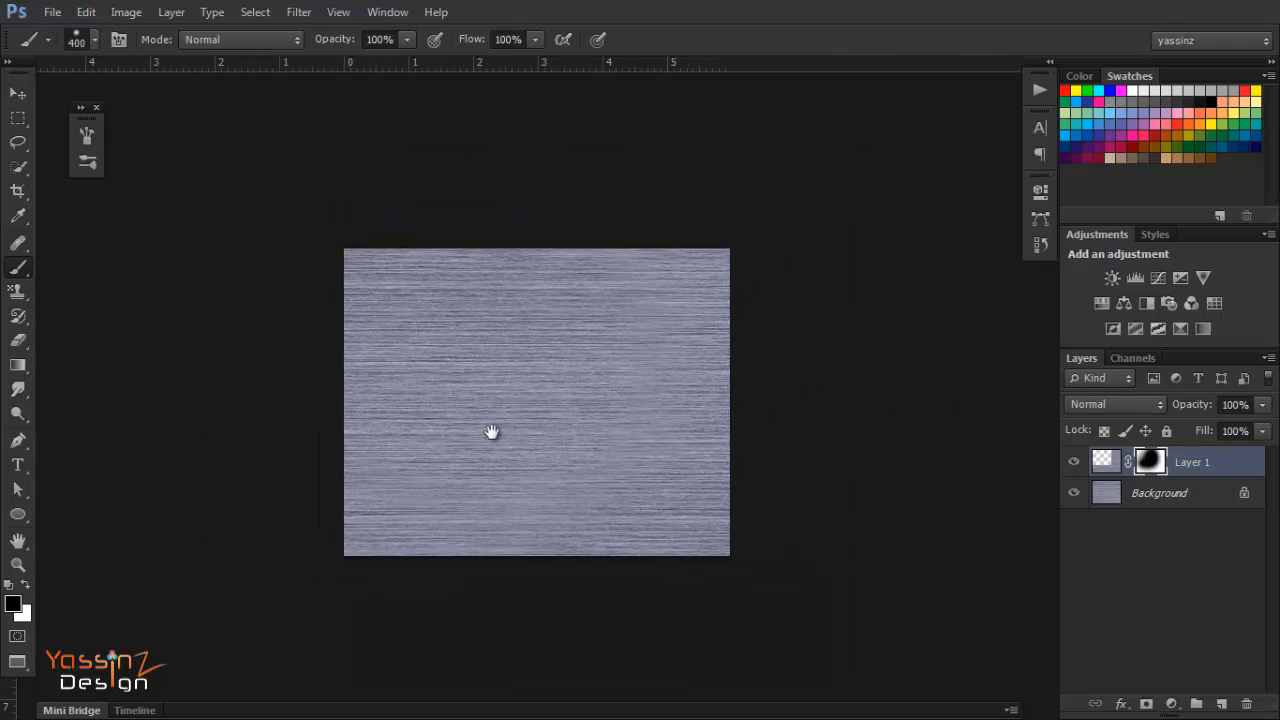
pyautogui.press('Delete')
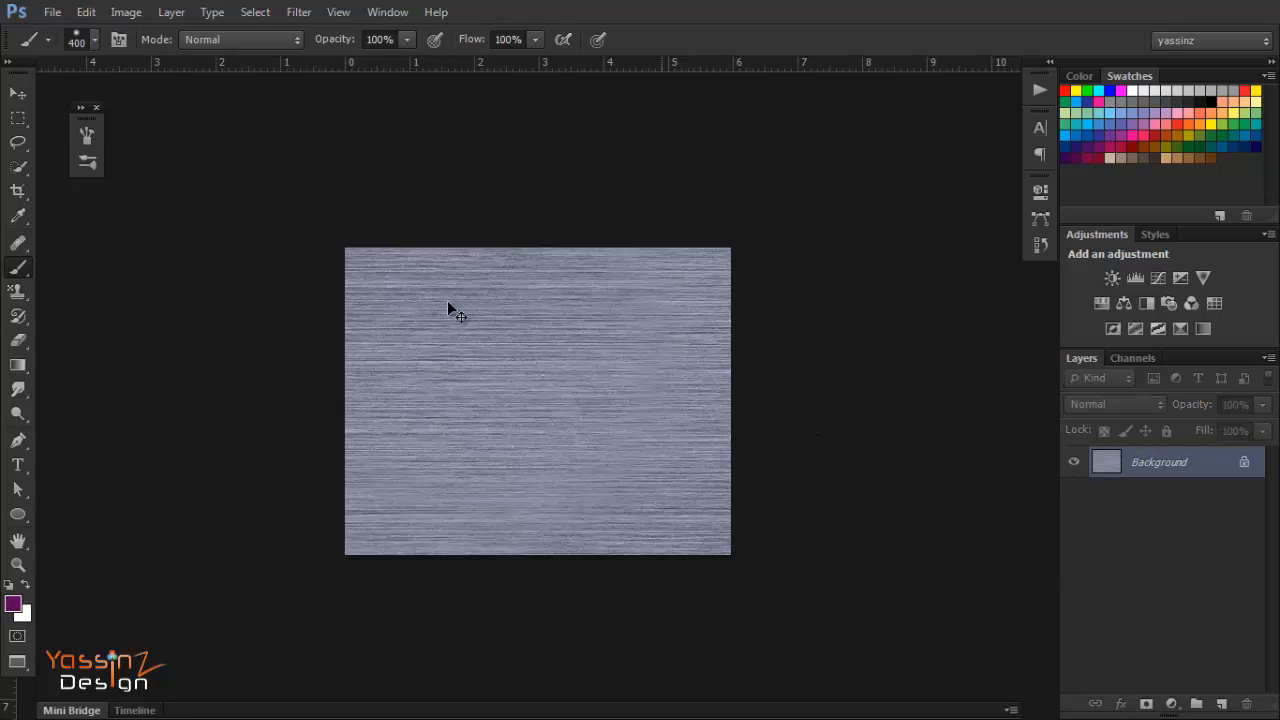
# Step: Desaturate the metal texture by setting Hue/Saturation's Saturation to -100
pyautogui.hotkey('ctrl', 'u')
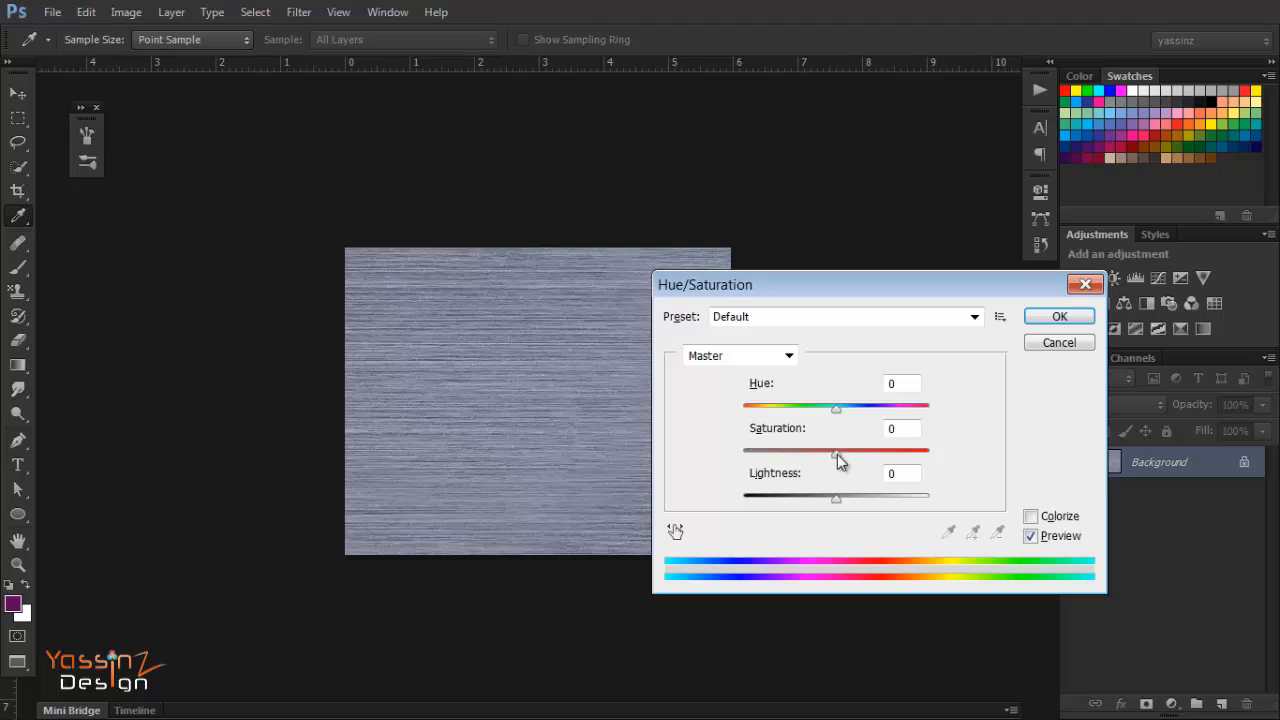
pyautogui.moveTo(837, 453); pyautogui.dragTo(682, 443)
pyautogui.click(1059, 316)
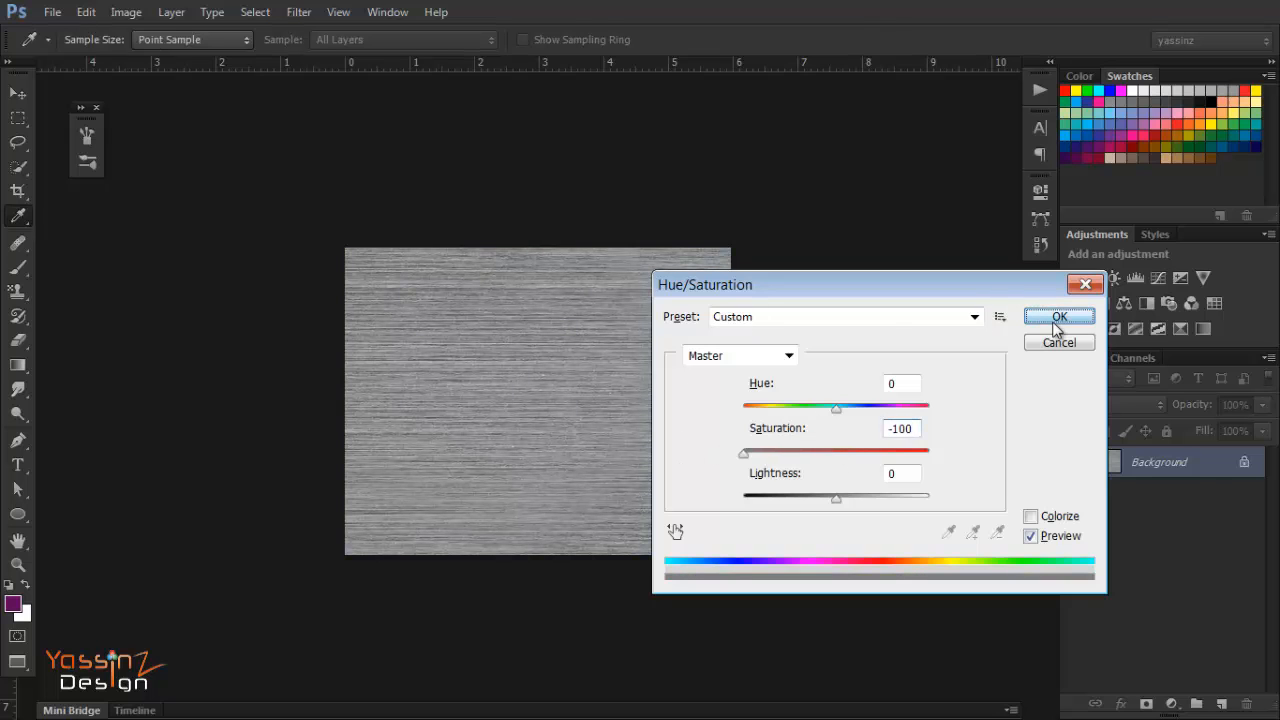
# Step: Define the grey metal texture as a pattern named "metal 1"
pyautogui.click(88, 14)
pyautogui.click(211, 575)
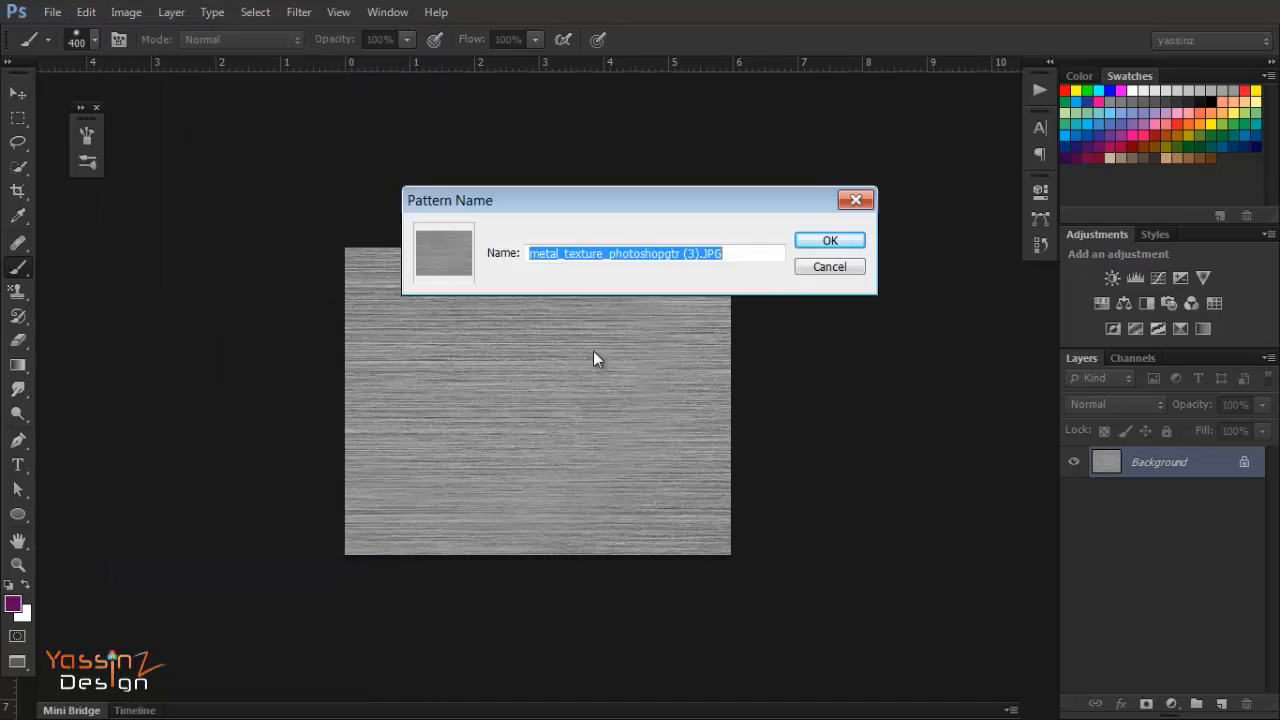
pyautogui.write('metal 1')
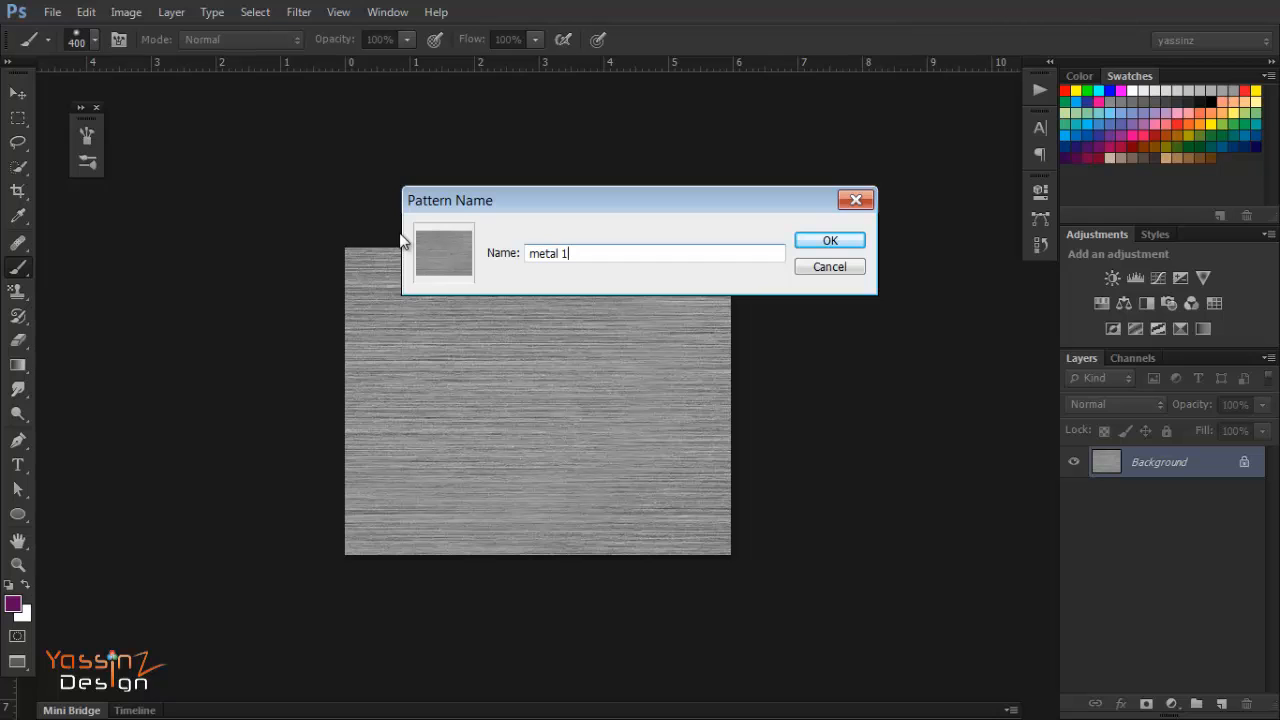
pyautogui.press('Return')
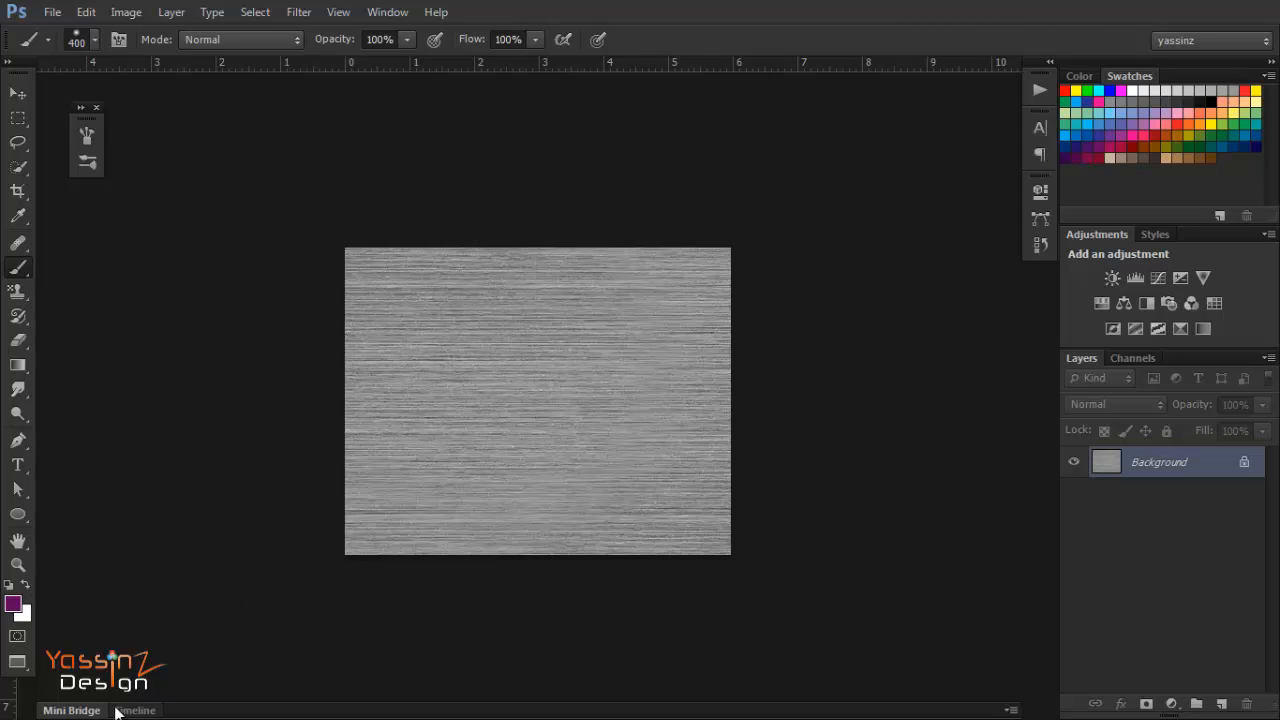
# Step: Open the brown tree-bark texture from the patterns folder and collapse the file browser to show the whole image
pyautogui.click(71, 710)
pyautogui.click(274, 625)
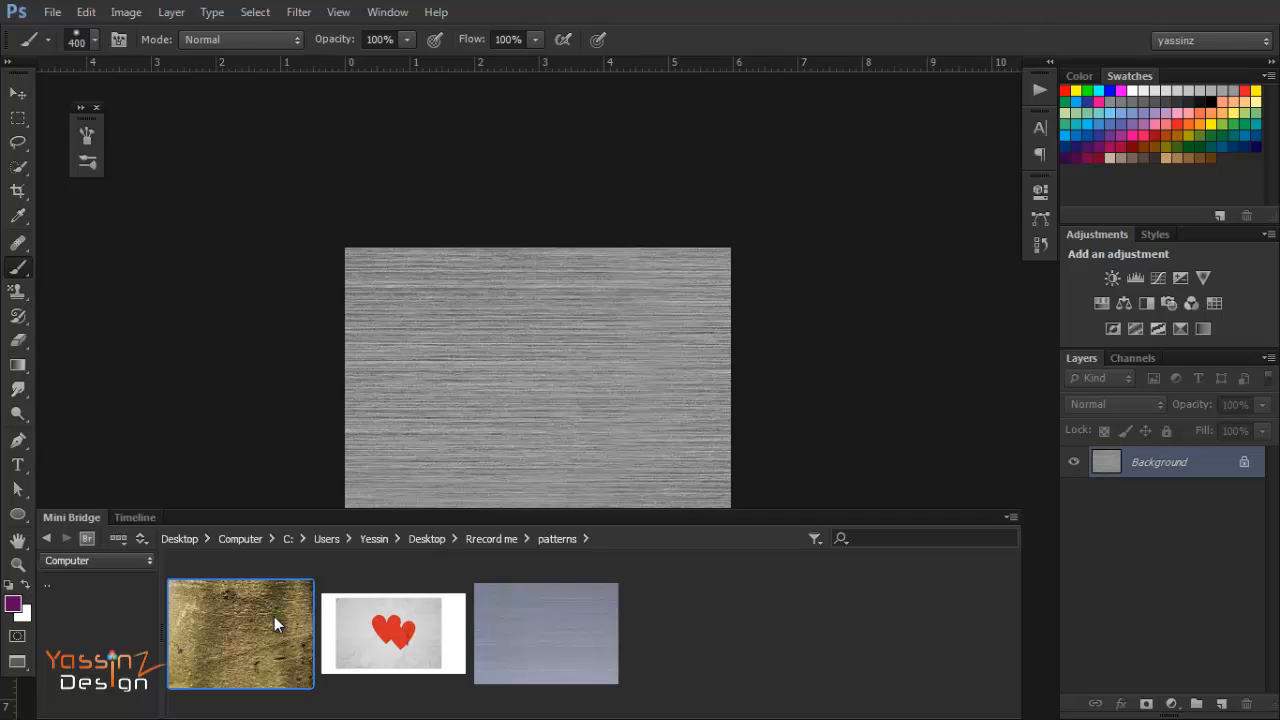
pyautogui.doubleClick(274, 616)
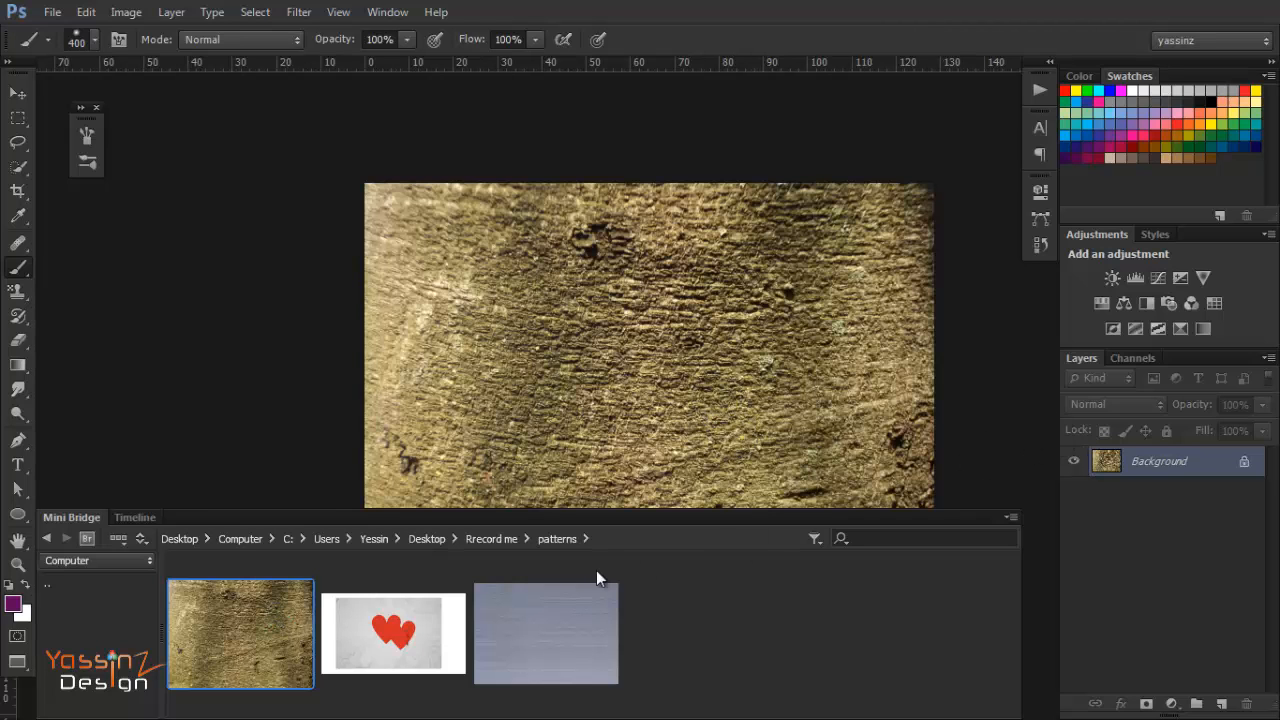
pyautogui.doubleClick(65, 520)
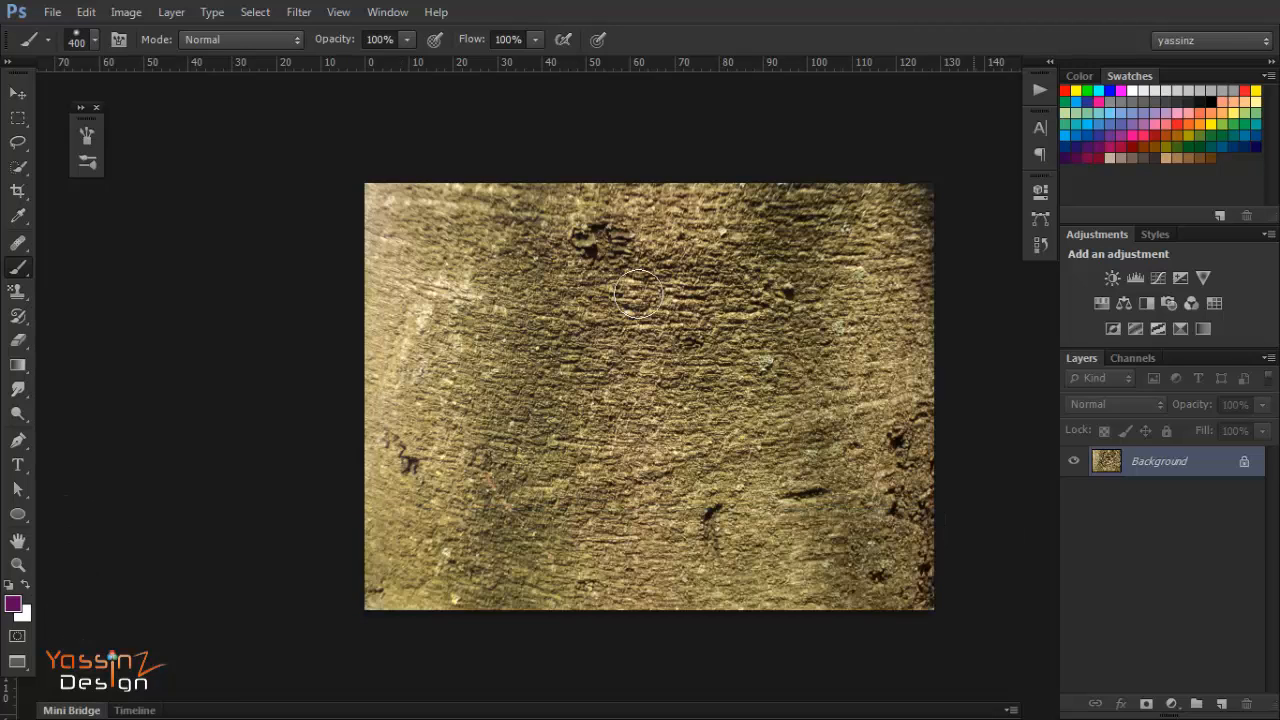
pyautogui.moveTo(629, 371); pyautogui.dragTo(553, 370)
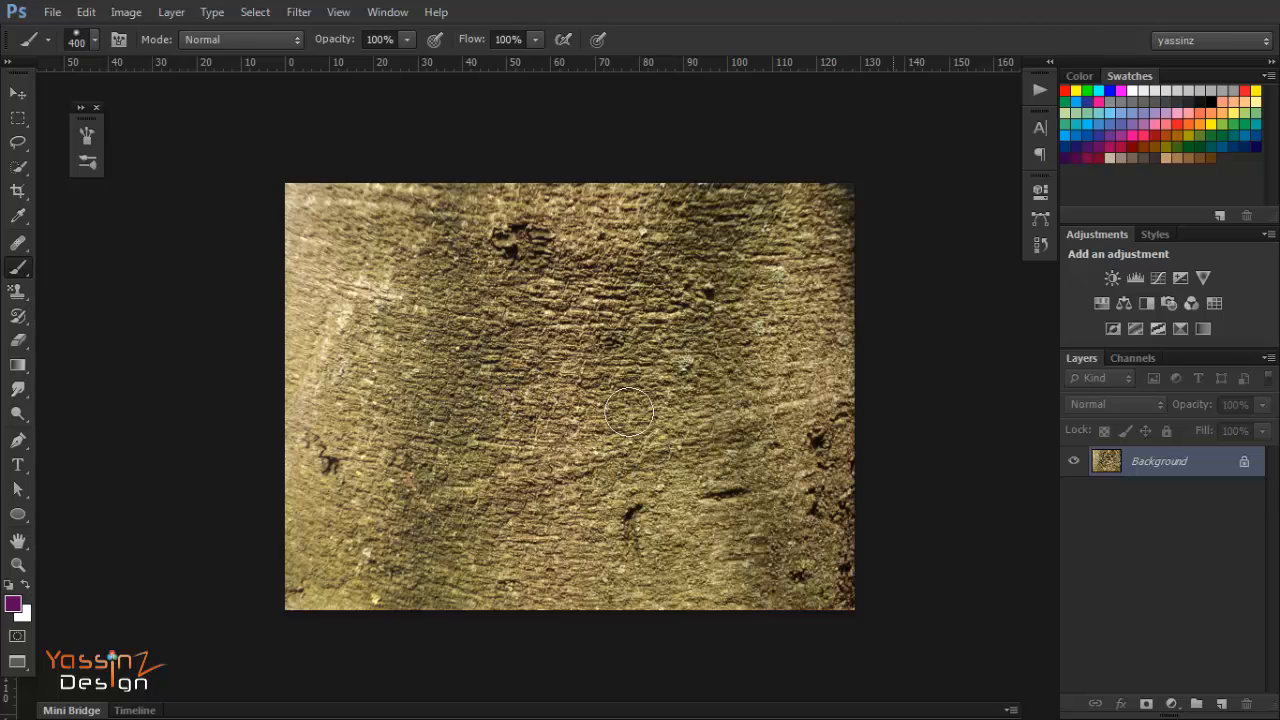
pyautogui.press('c')
pyautogui.moveTo(470, 350)
pyautogui.mouseDown()
pyautogui.moveTo(630, 460)
pyautogui.moveTo(609, 461)
pyautogui.mouseUp()
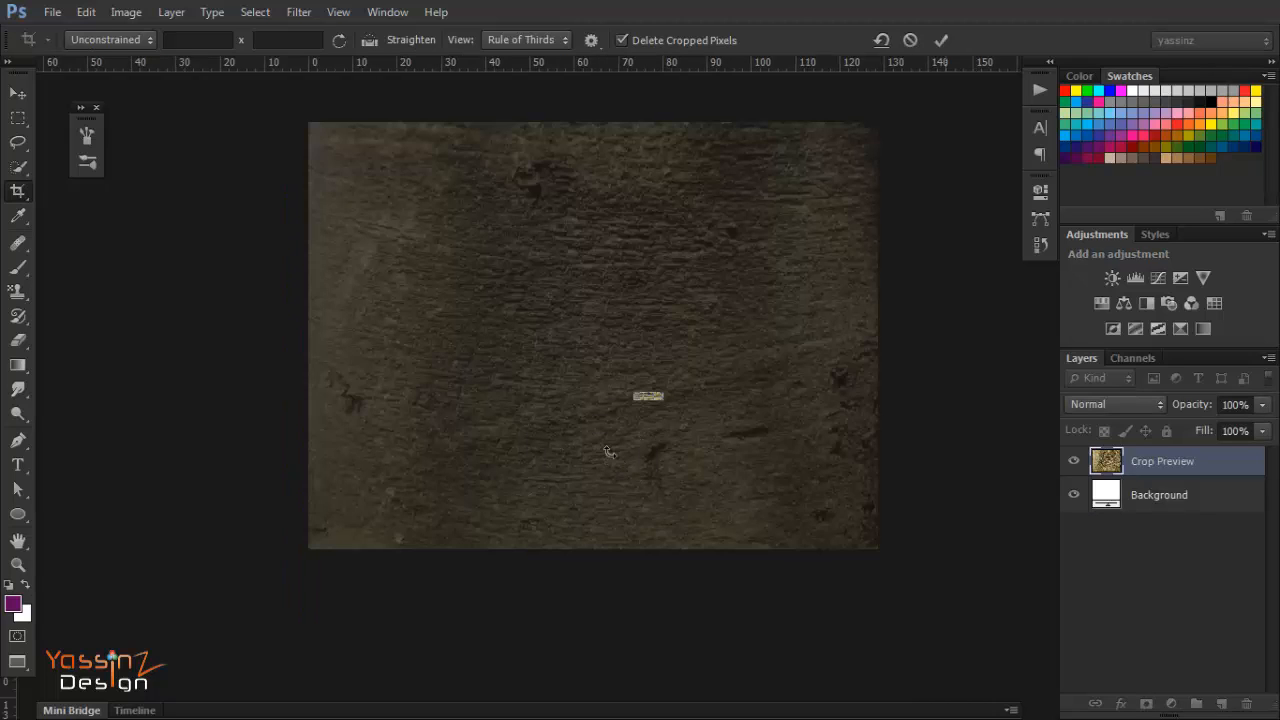
pyautogui.press('Escape')
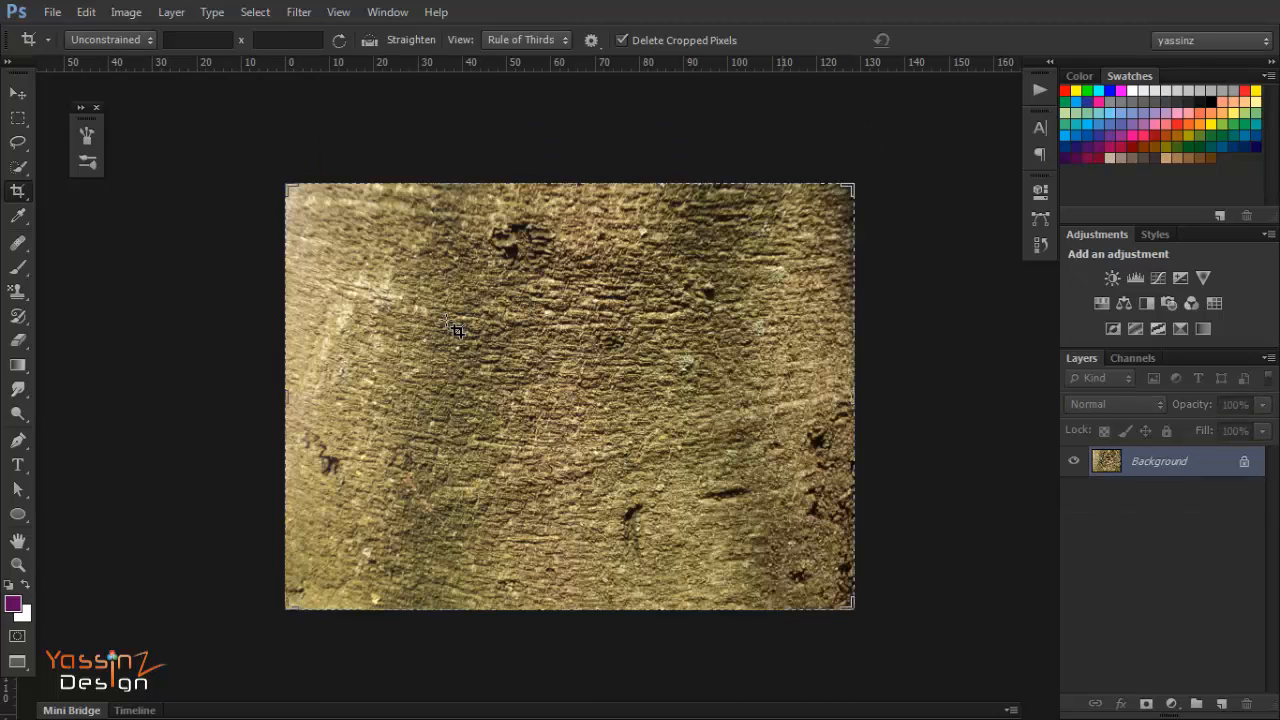
# Step: Crop the bark texture to a rectangle about 44 cm wide in the area left of and above its centre
pyautogui.moveTo(576, 418); pyautogui.dragTo(455, 298)
pyautogui.moveTo(575, 388); pyautogui.dragTo(622, 392)
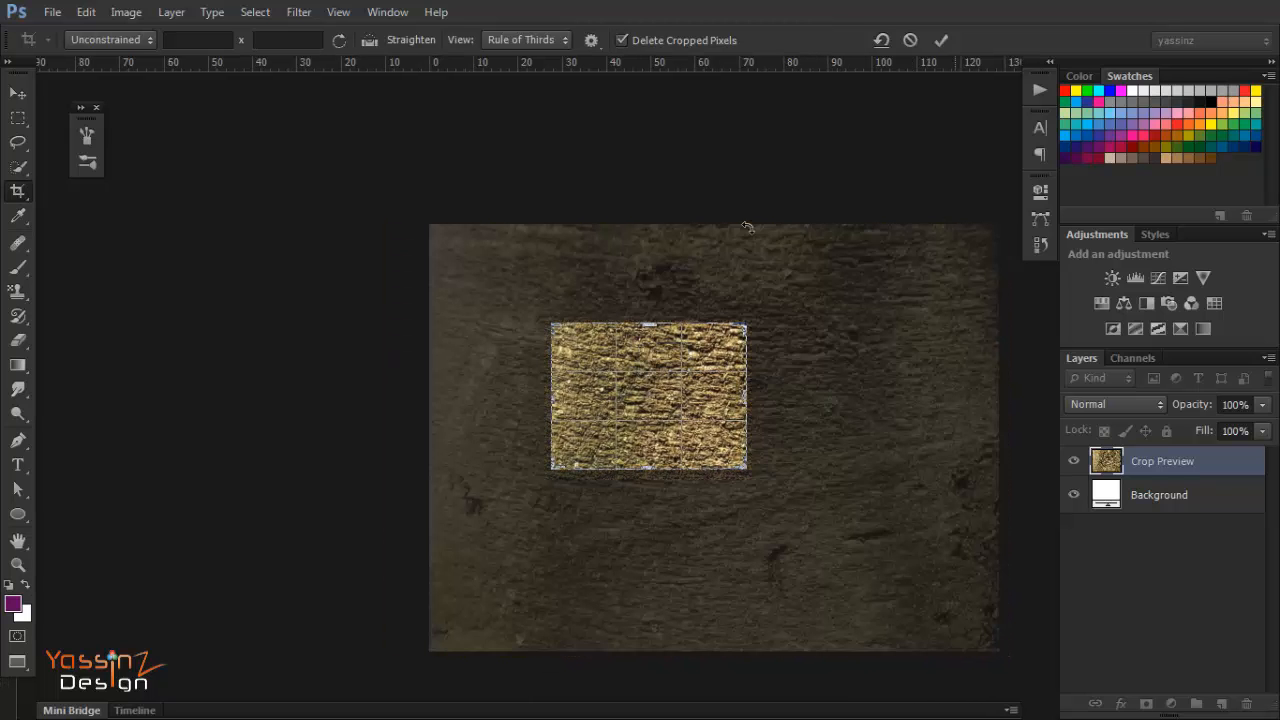
pyautogui.click(941, 40)
pyautogui.moveTo(657, 443); pyautogui.dragTo(541, 443)
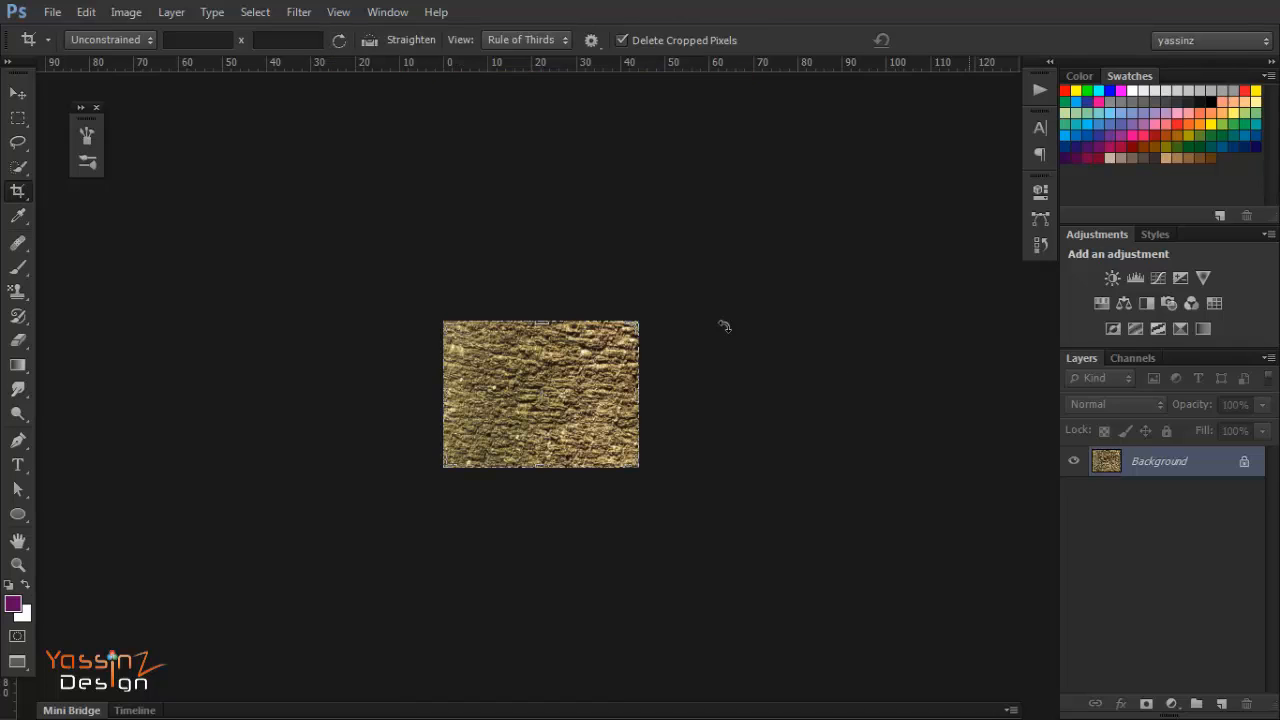
# Step: Start the Pattern Maker filter on the cropped bark and select nearly the whole image, about 1221 × 939 px, as the sample
pyautogui.click(290, 12)
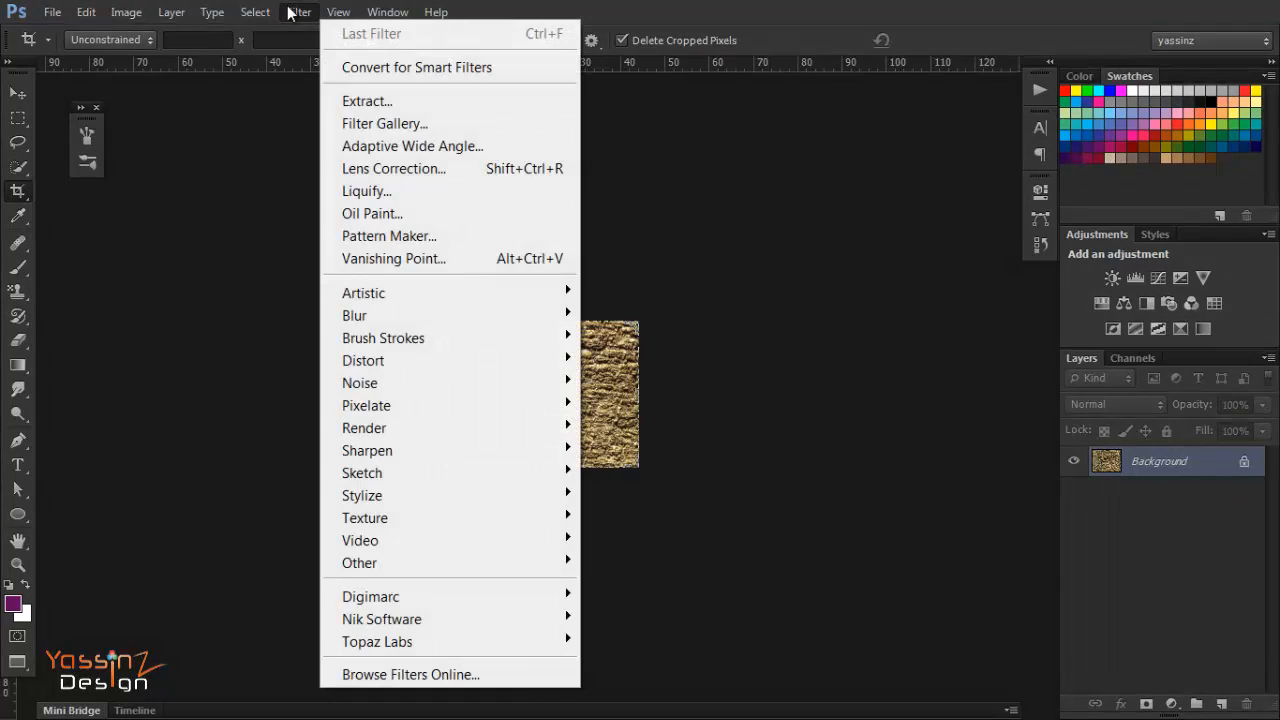
pyautogui.click(438, 235)
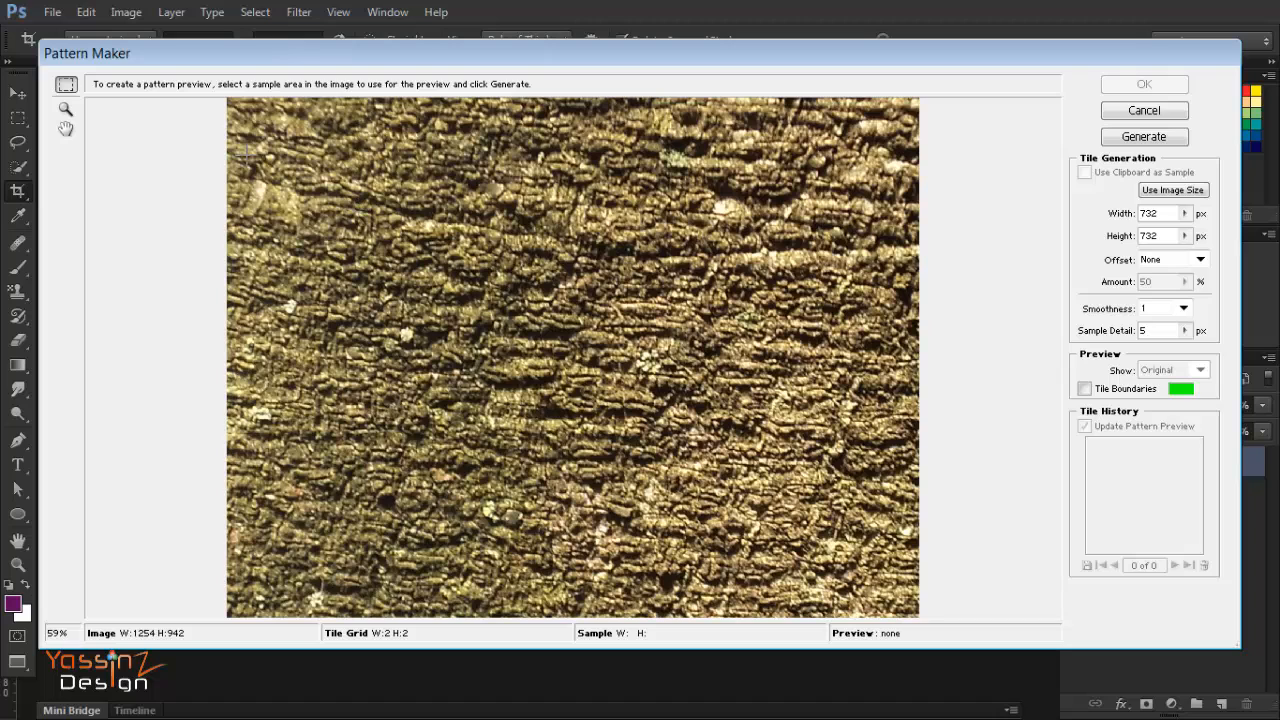
pyautogui.moveTo(270, 140); pyautogui.dragTo(796, 572)
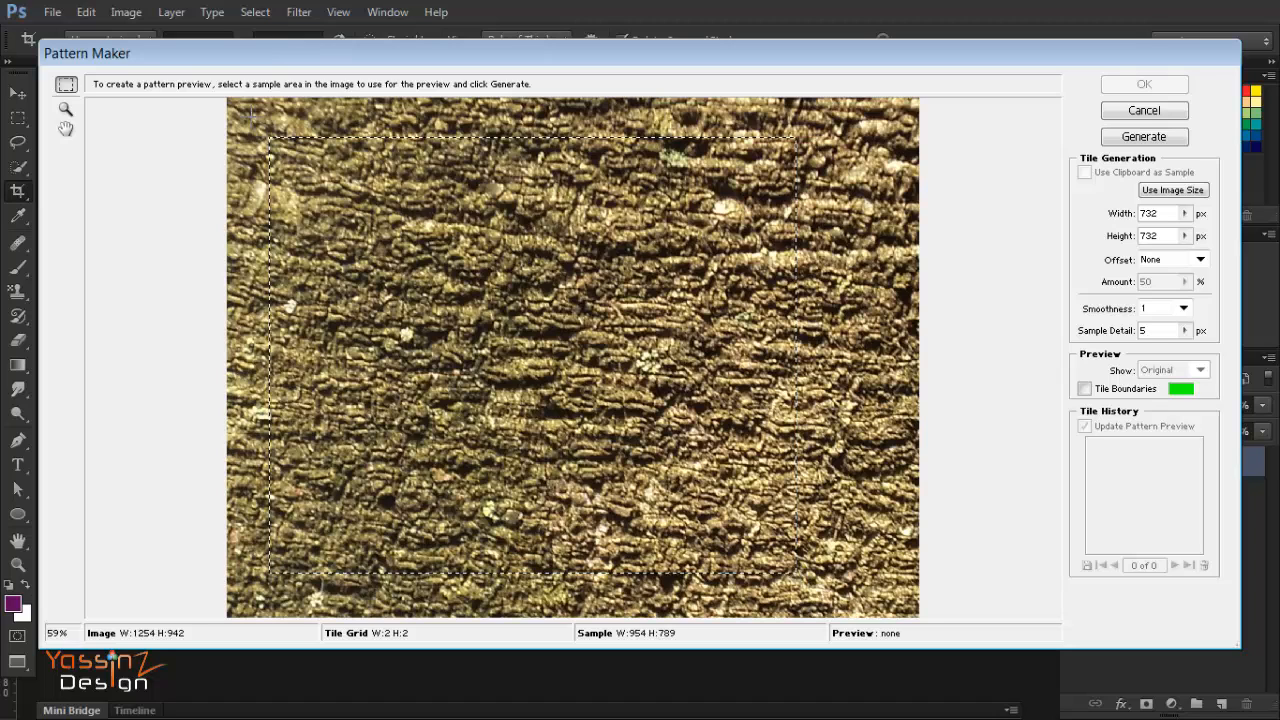
pyautogui.moveTo(240, 100); pyautogui.dragTo(945, 632)
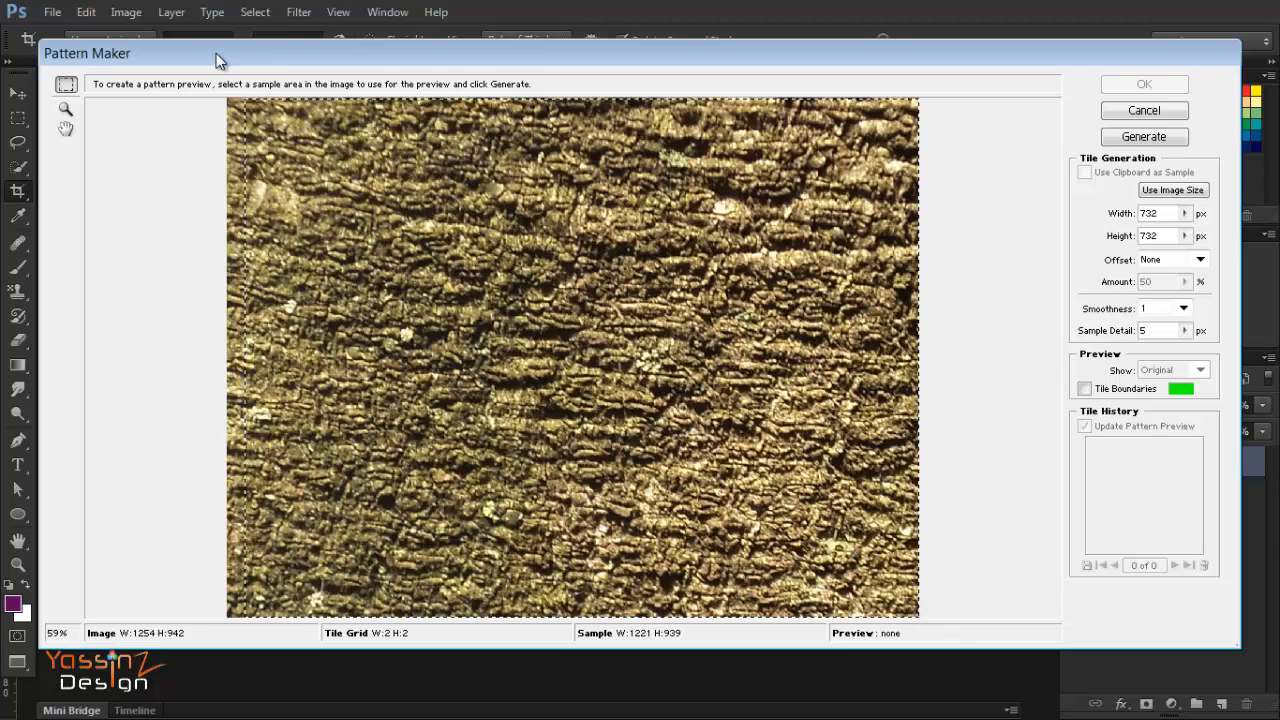
# Step: Reselect the full bark image, about 1254 × 938 px, as the sample and generate five pattern tiles
pyautogui.moveTo(219, 103); pyautogui.dragTo(958, 631)
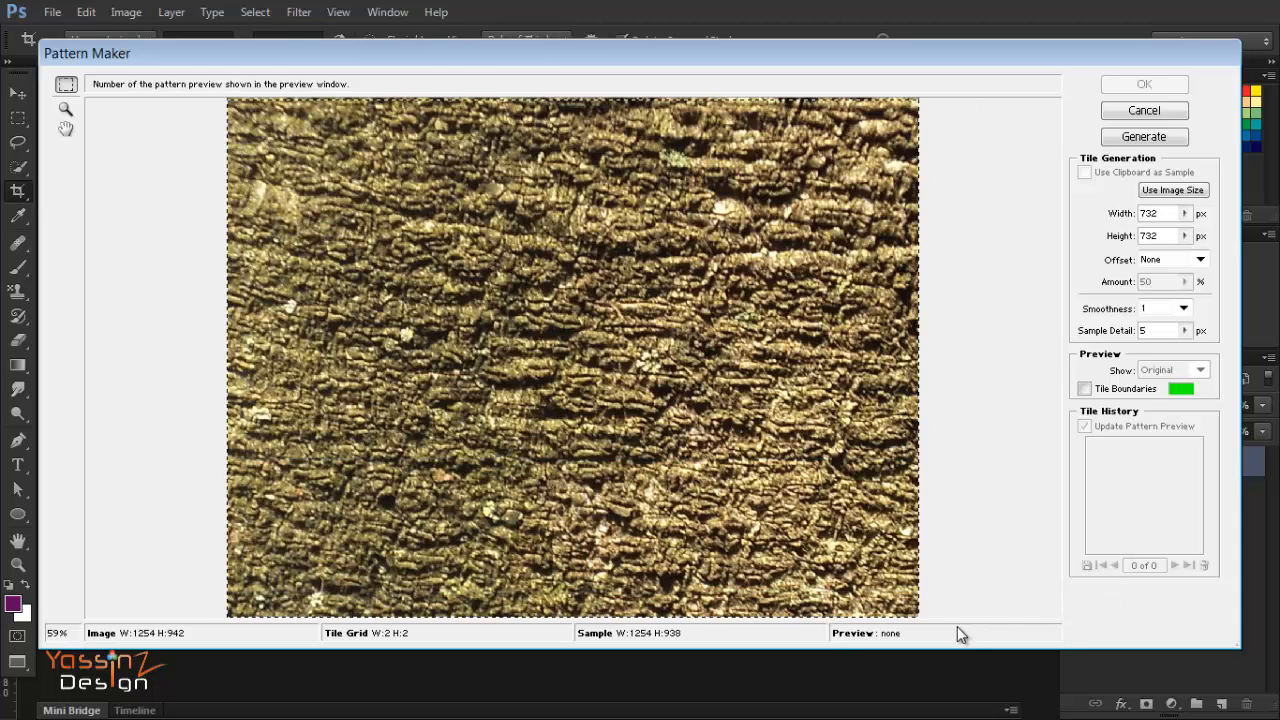
pyautogui.click(1138, 140)
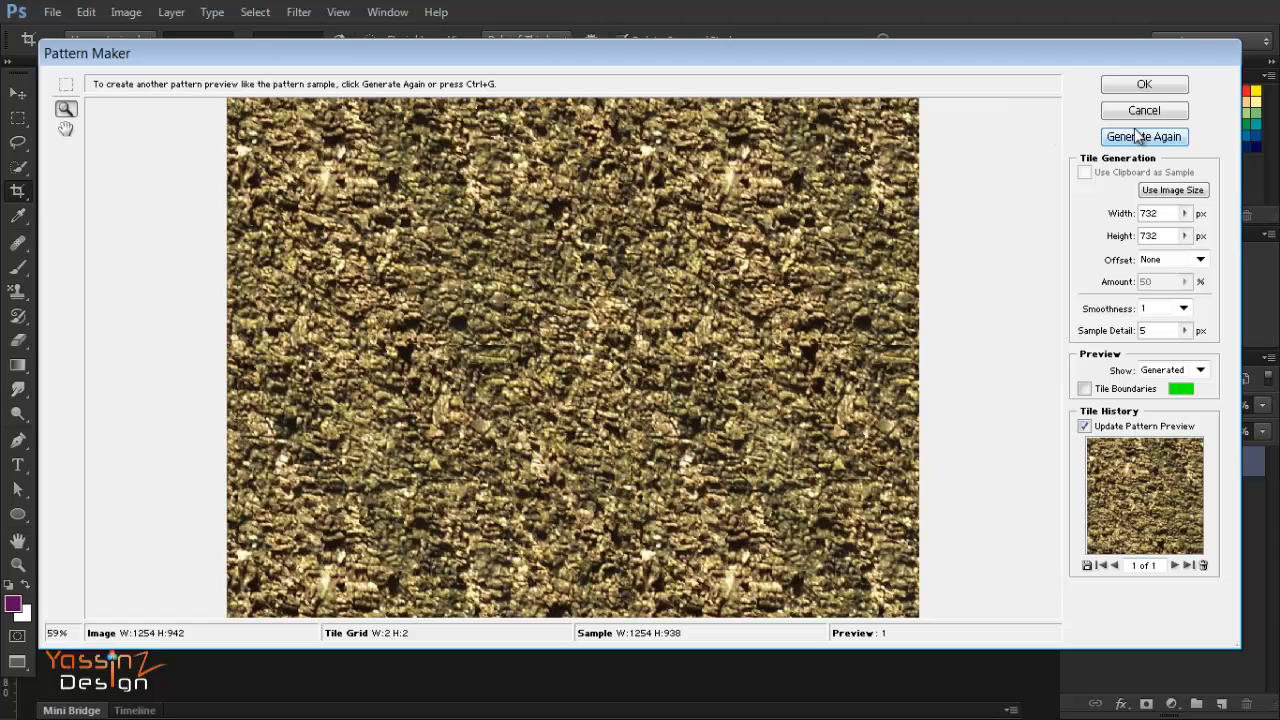
pyautogui.click(1141, 140)
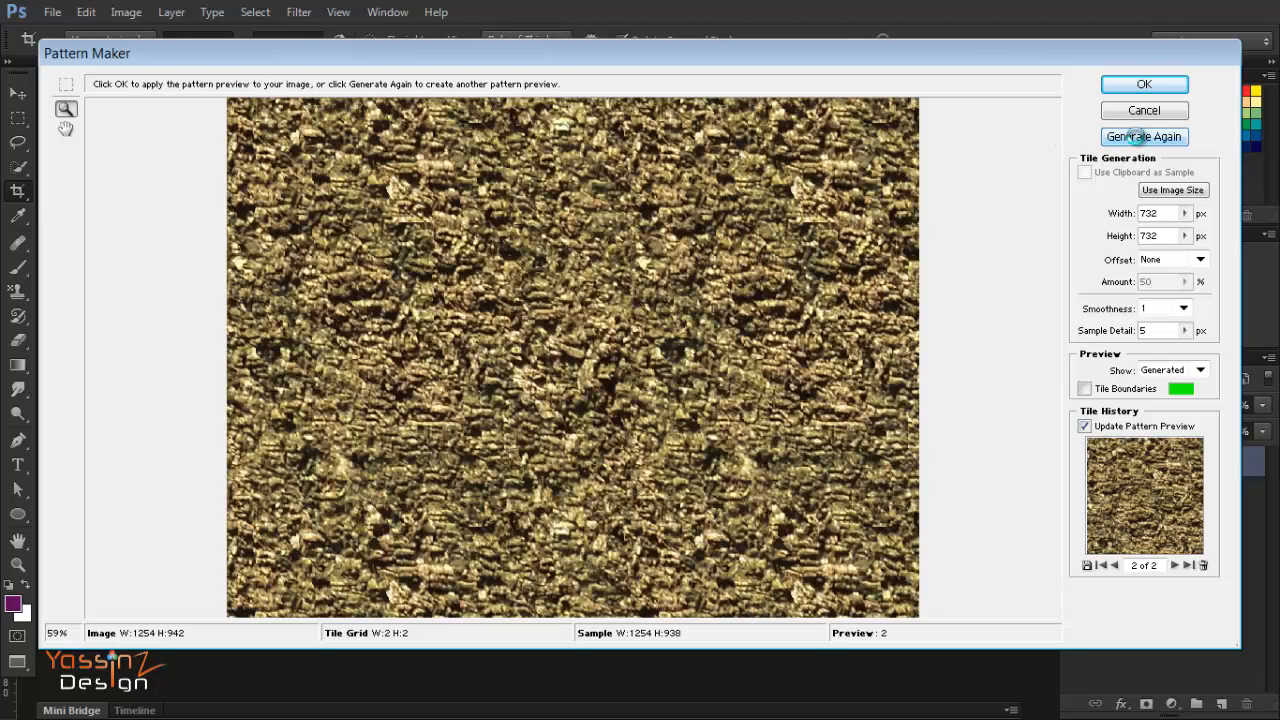
pyautogui.click(1141, 137)
pyautogui.click(1141, 137)
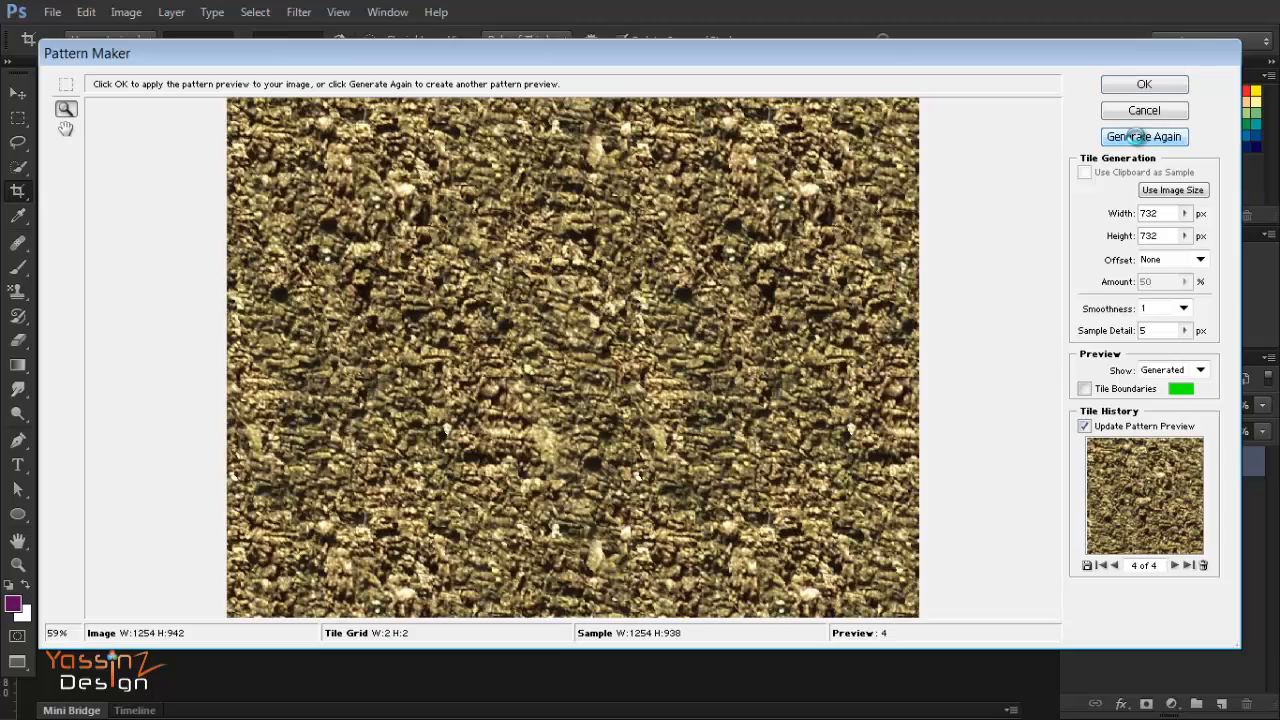
pyautogui.click(1141, 137)
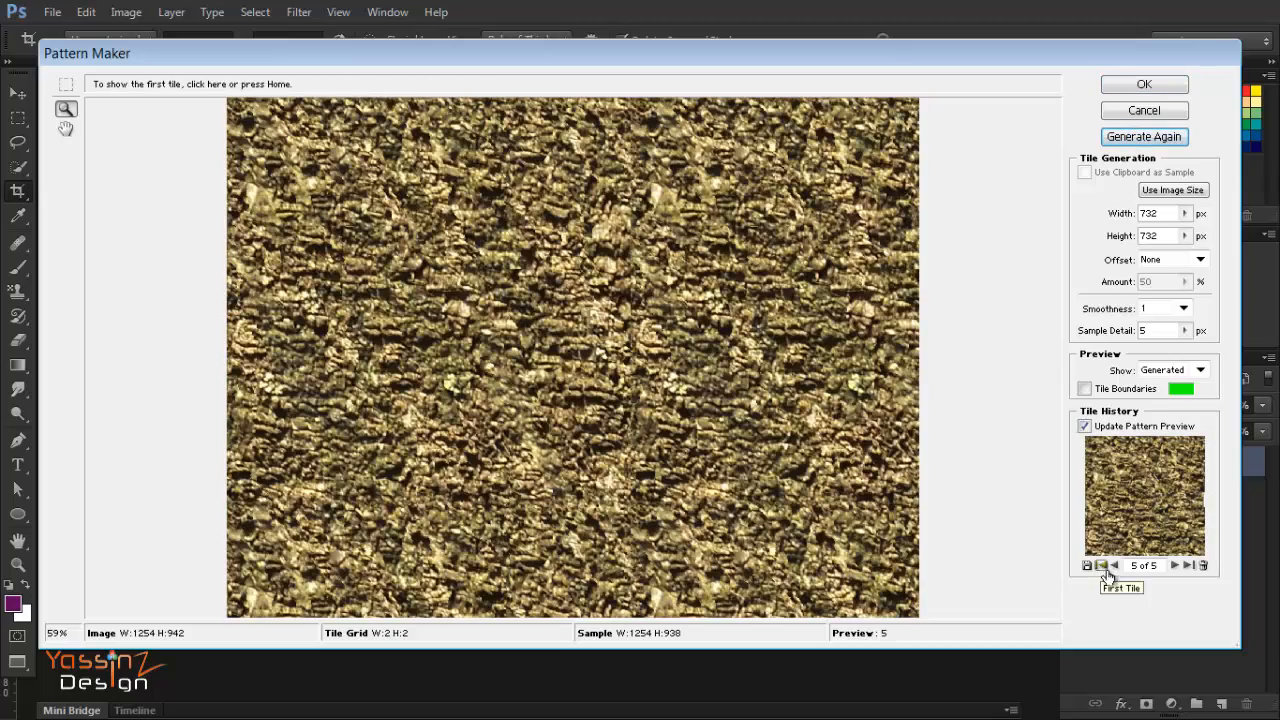
# Step: Go back through the tile history to the first generated tile and apply it to the bark image
pyautogui.click(1114, 566)
pyautogui.click(1114, 566)
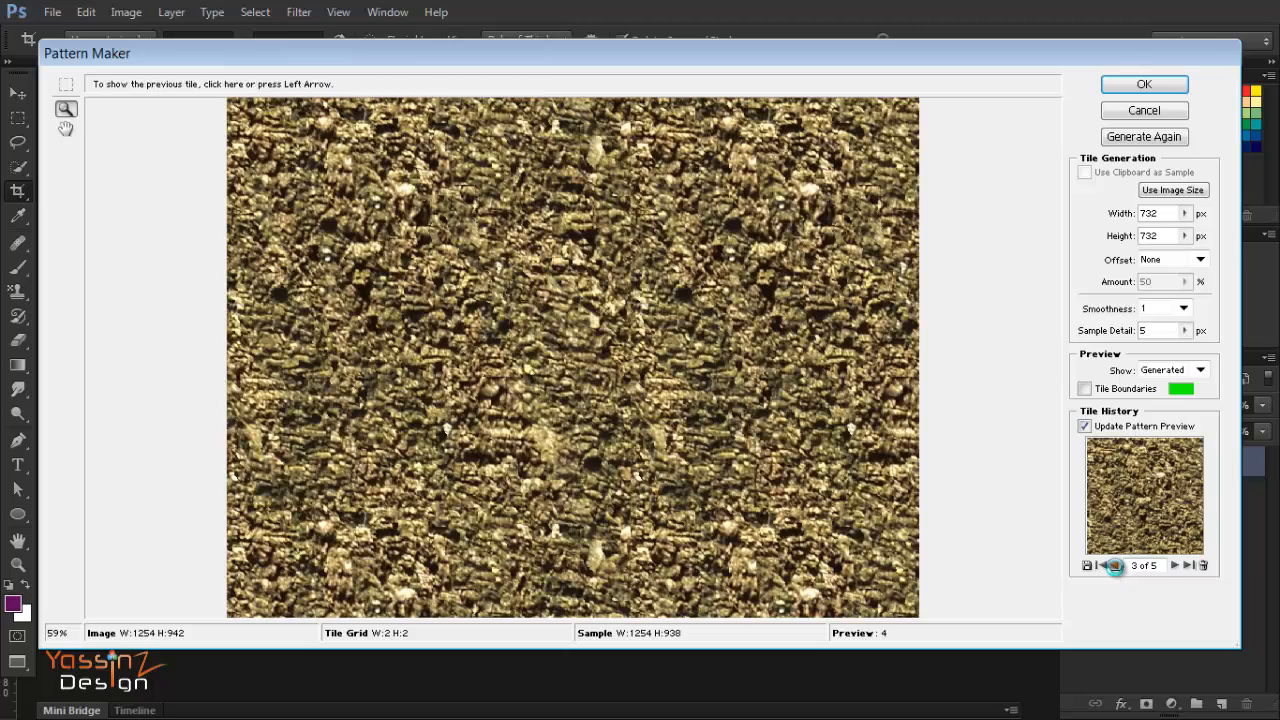
pyautogui.click(1114, 566)
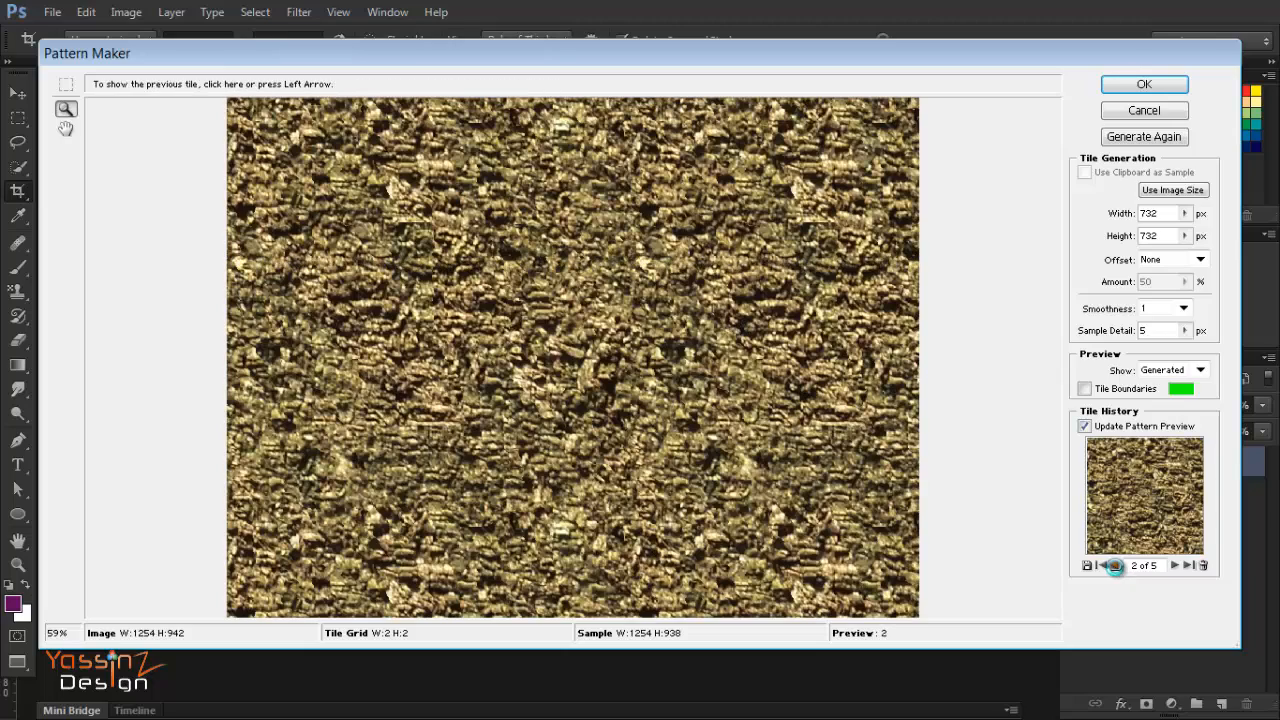
pyautogui.click(1114, 566)
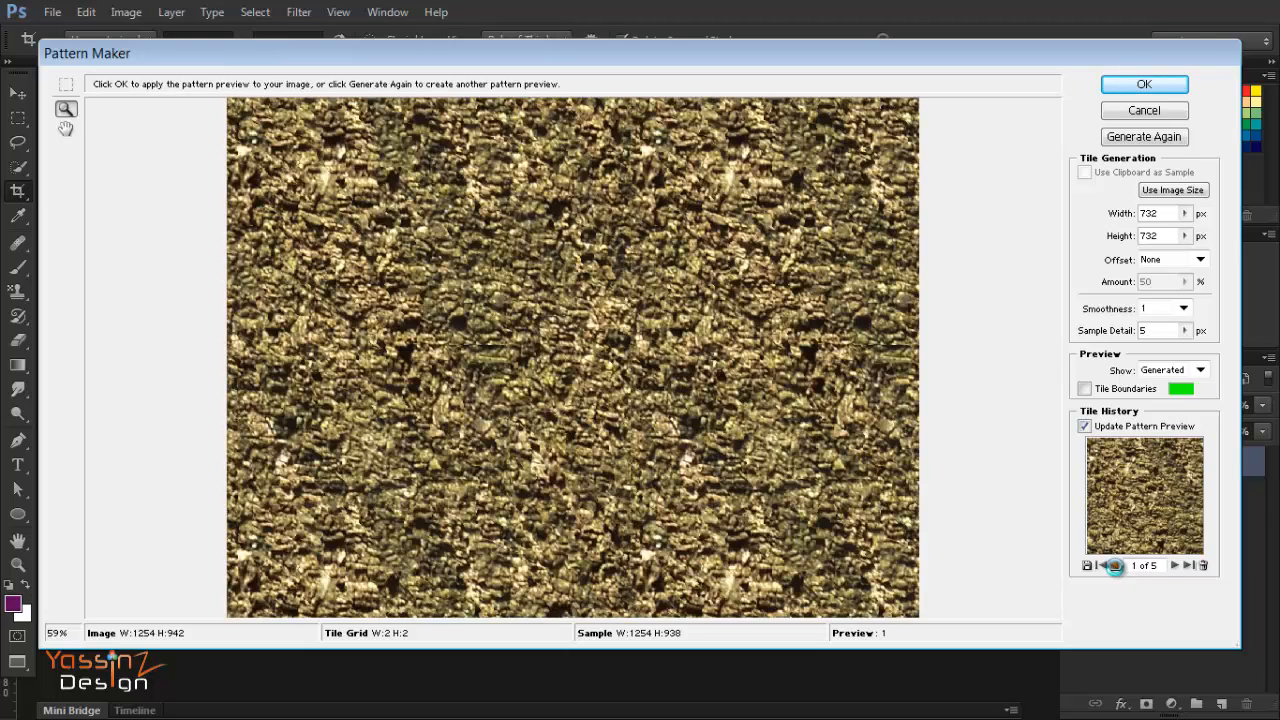
pyautogui.keyDown('alt'); pyautogui.click(684, 370); pyautogui.keyUp('alt')
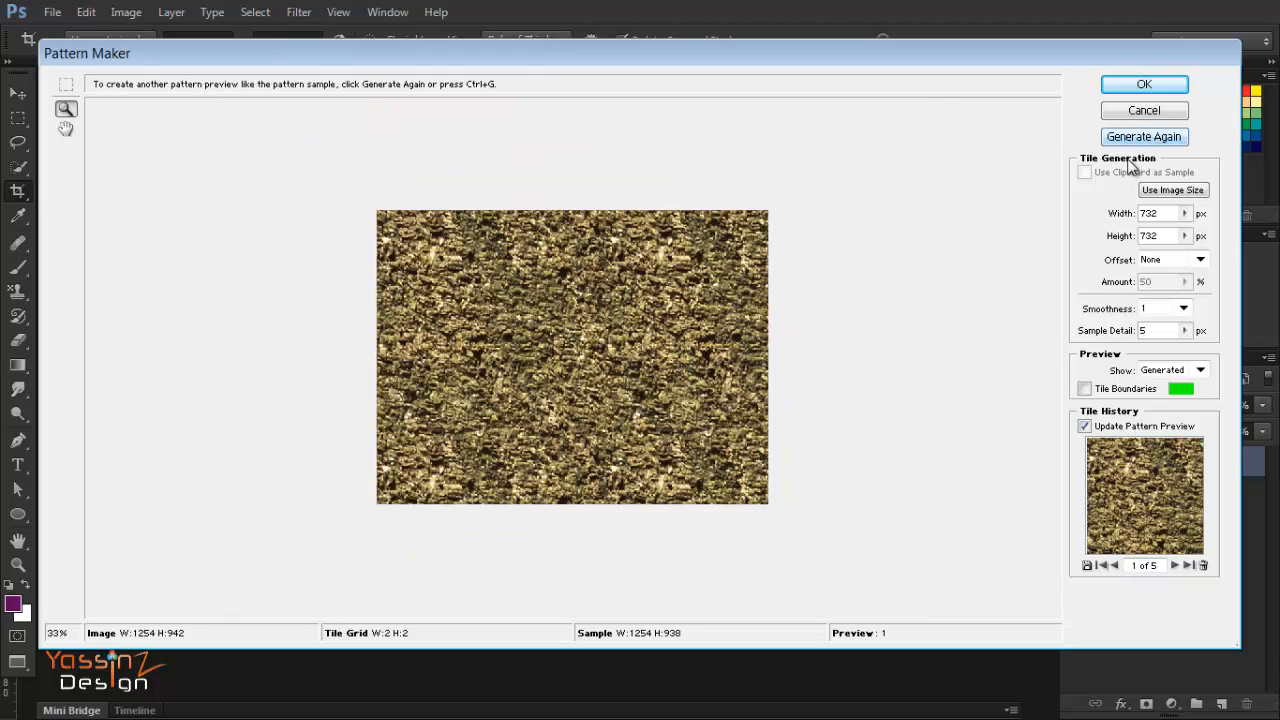
pyautogui.click(1144, 84)
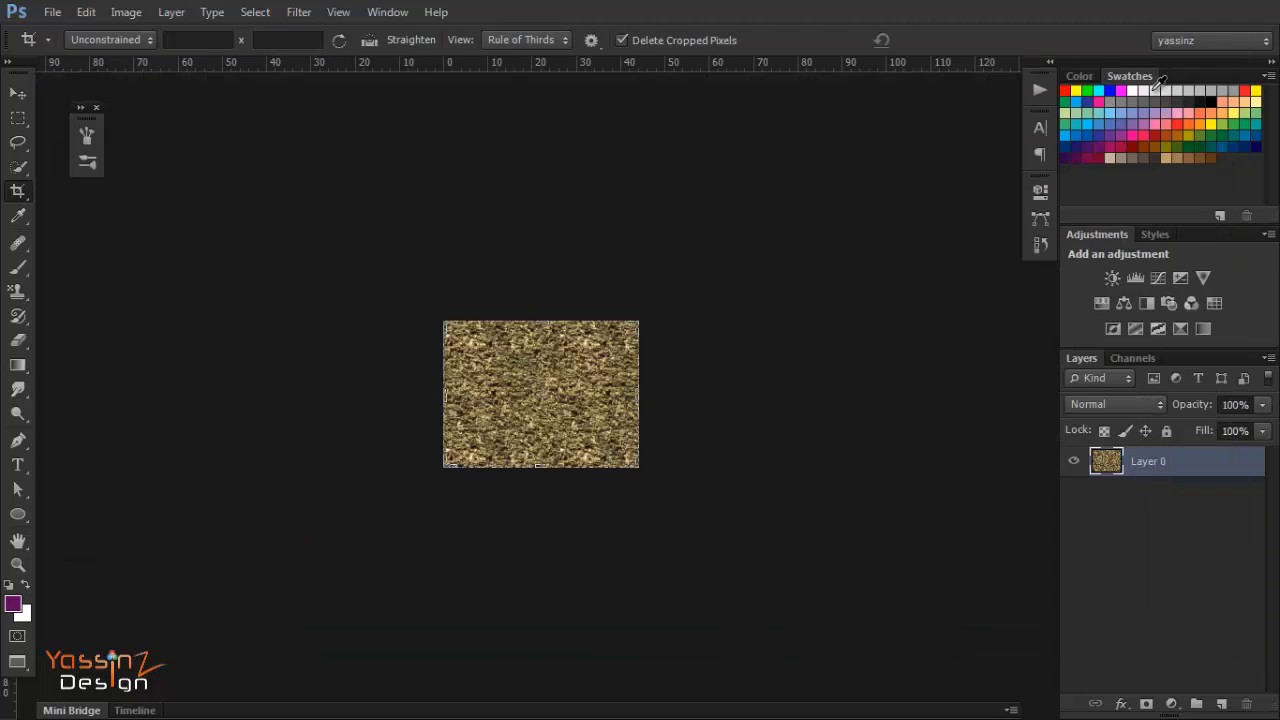
# Step: Deselect the bark layer and switch from cropping to the Move tool
pyautogui.moveTo(661, 338)
pyautogui.mouseDown()
pyautogui.moveTo(560, 355)
pyautogui.moveTo(596, 355)
pyautogui.moveTo(538, 395)
pyautogui.mouseUp()
pyautogui.press('Return')
pyautogui.click(1110, 575)
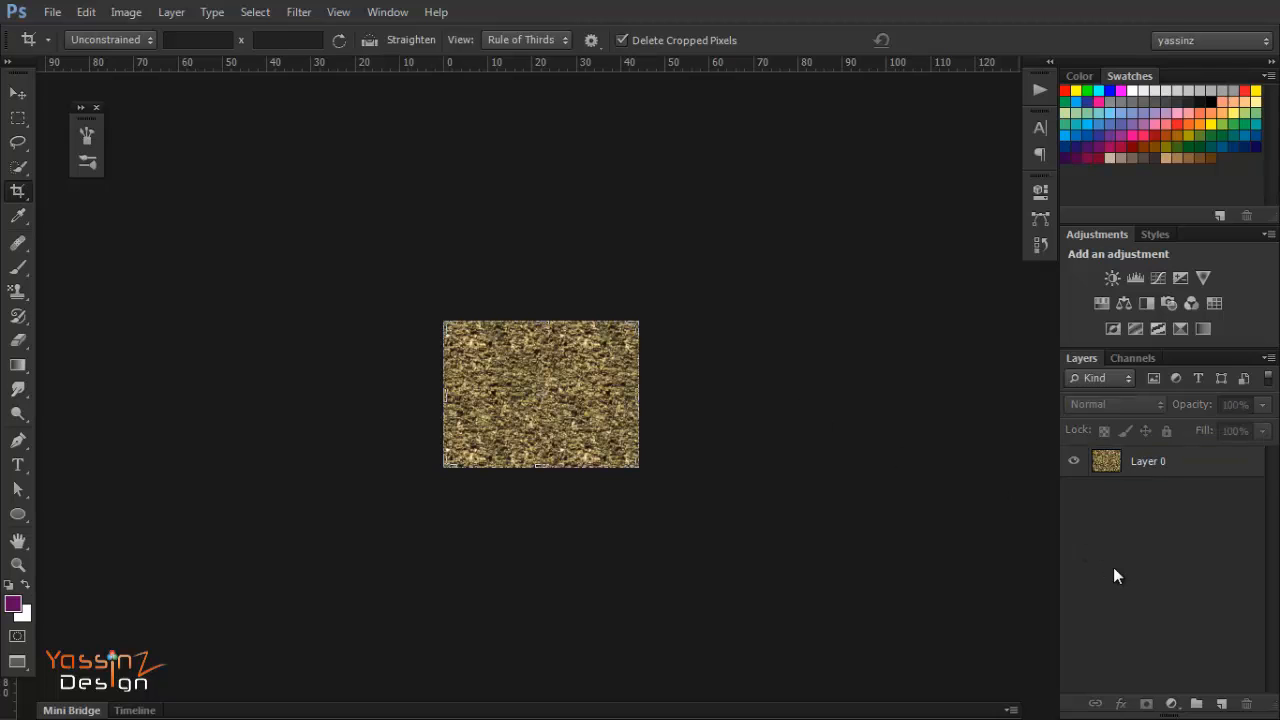
pyautogui.press('v')
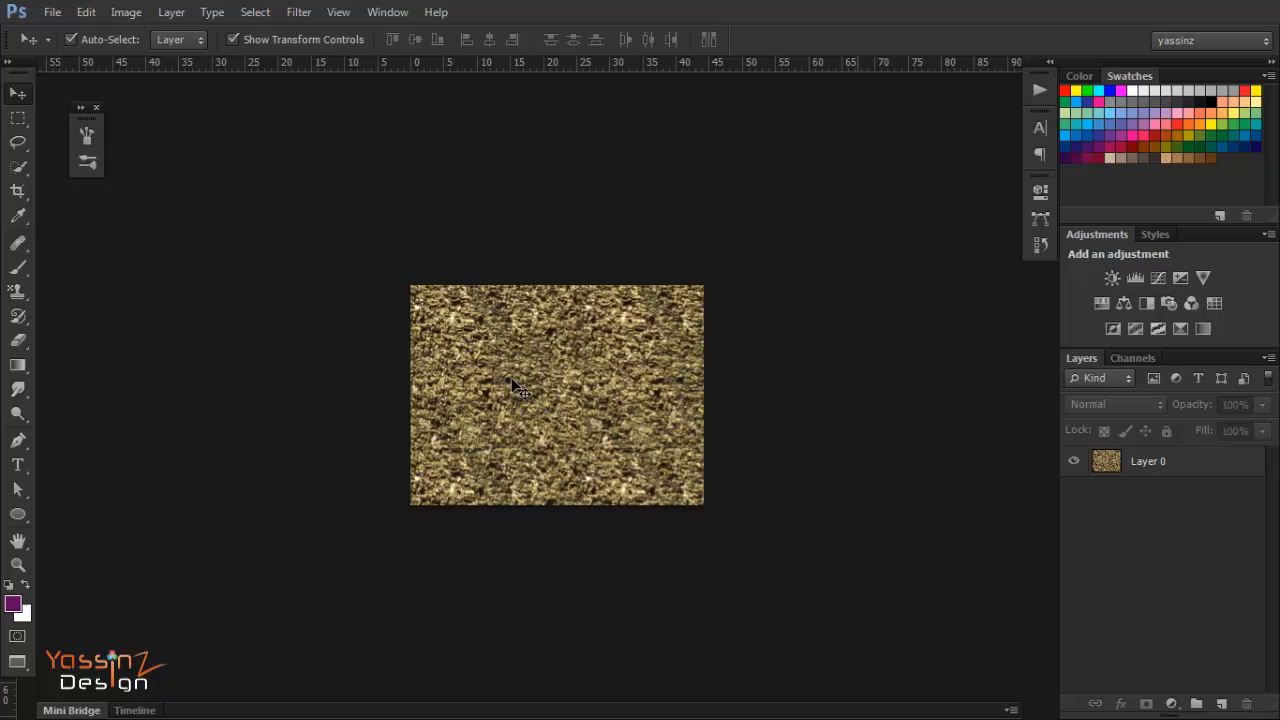
pyautogui.click(511, 382)
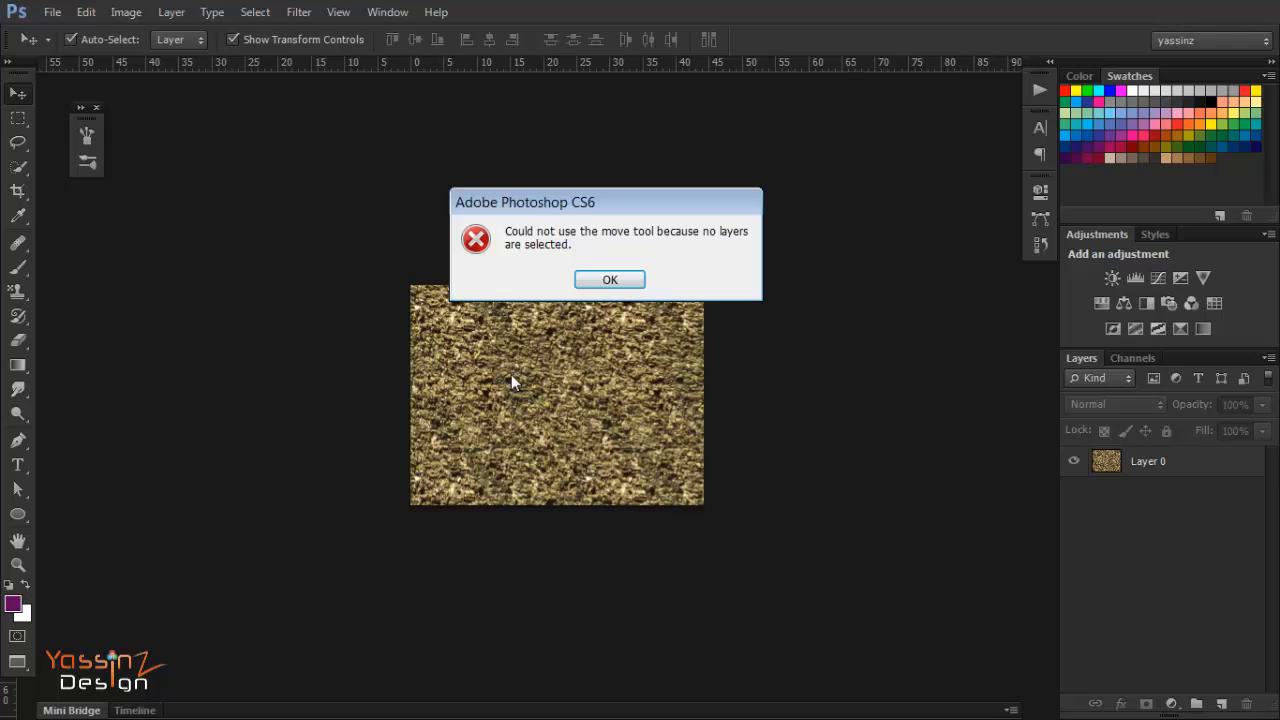
pyautogui.press('Return')
pyautogui.click(570, 349)
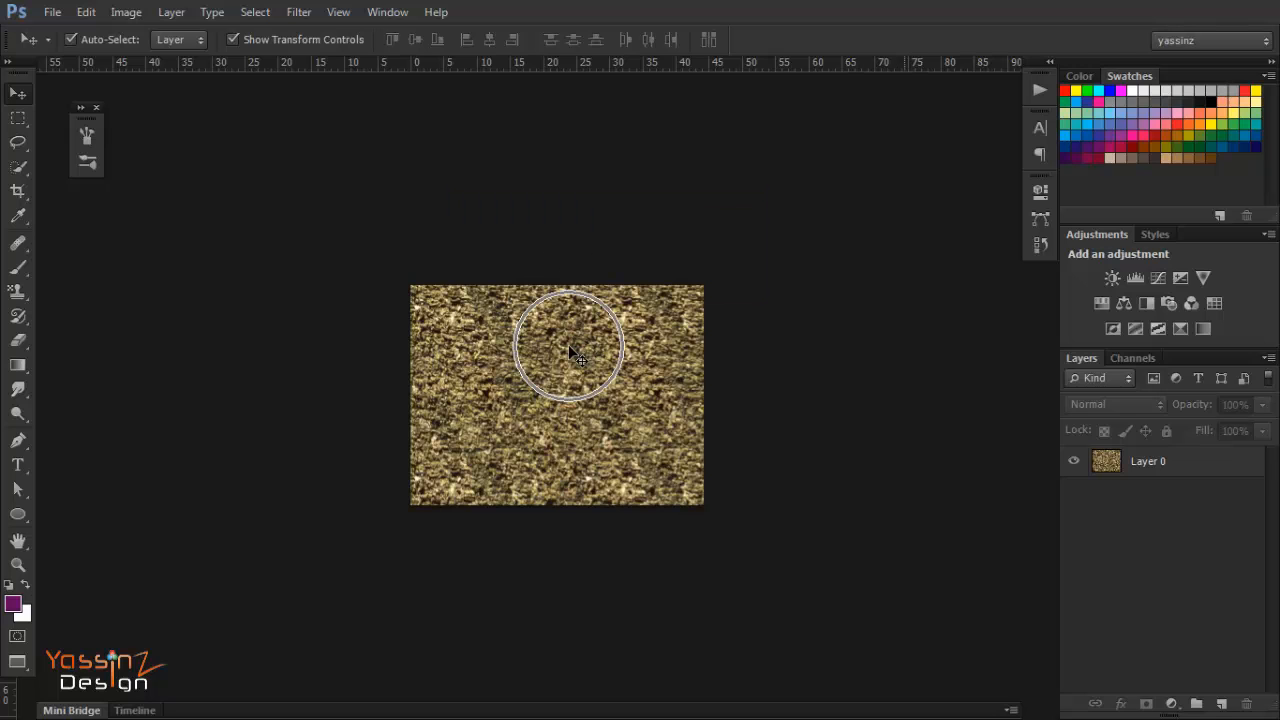
# Step: Define the generated bark texture as a pattern named "tree junk"
pyautogui.click(88, 13)
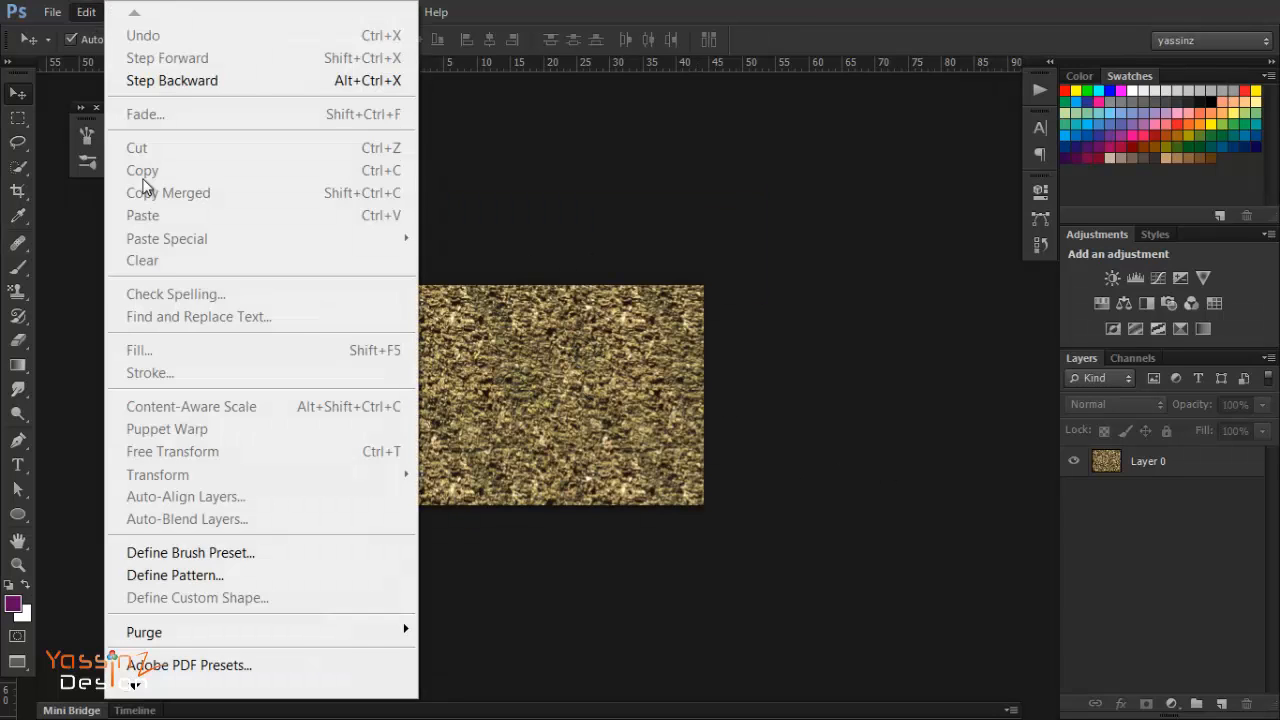
pyautogui.click(226, 574)
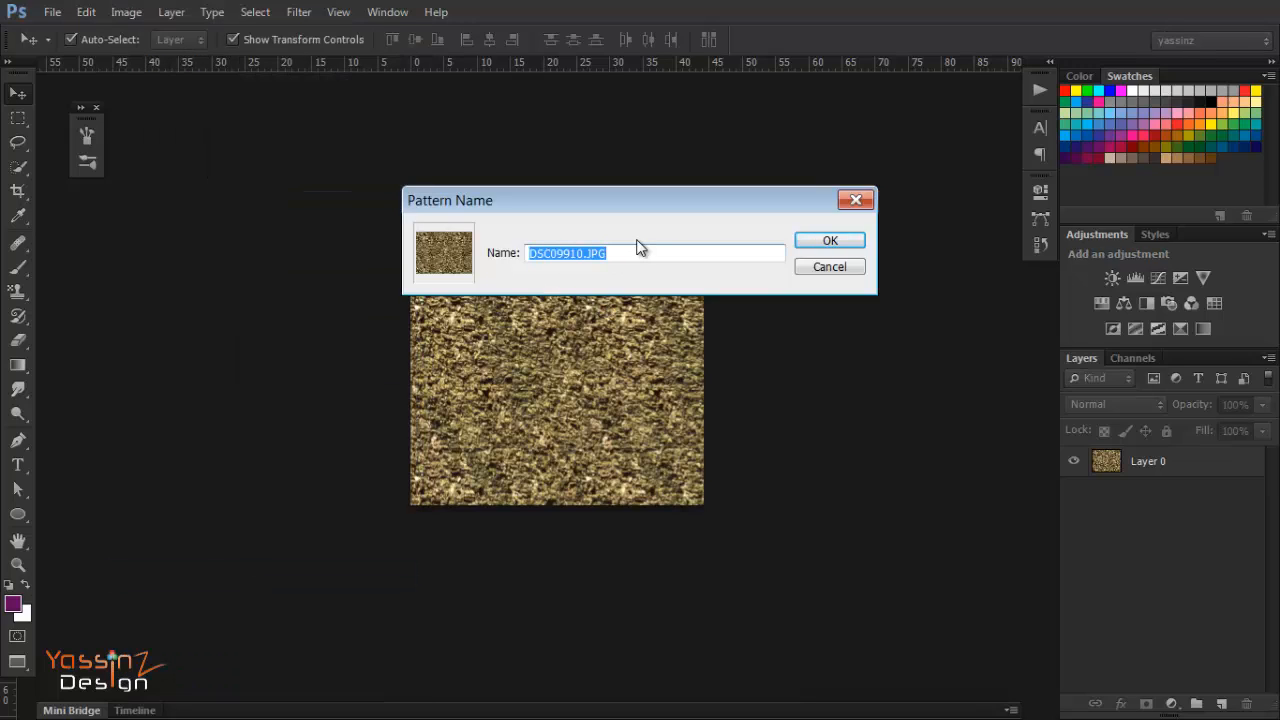
pyautogui.write('tree junk')
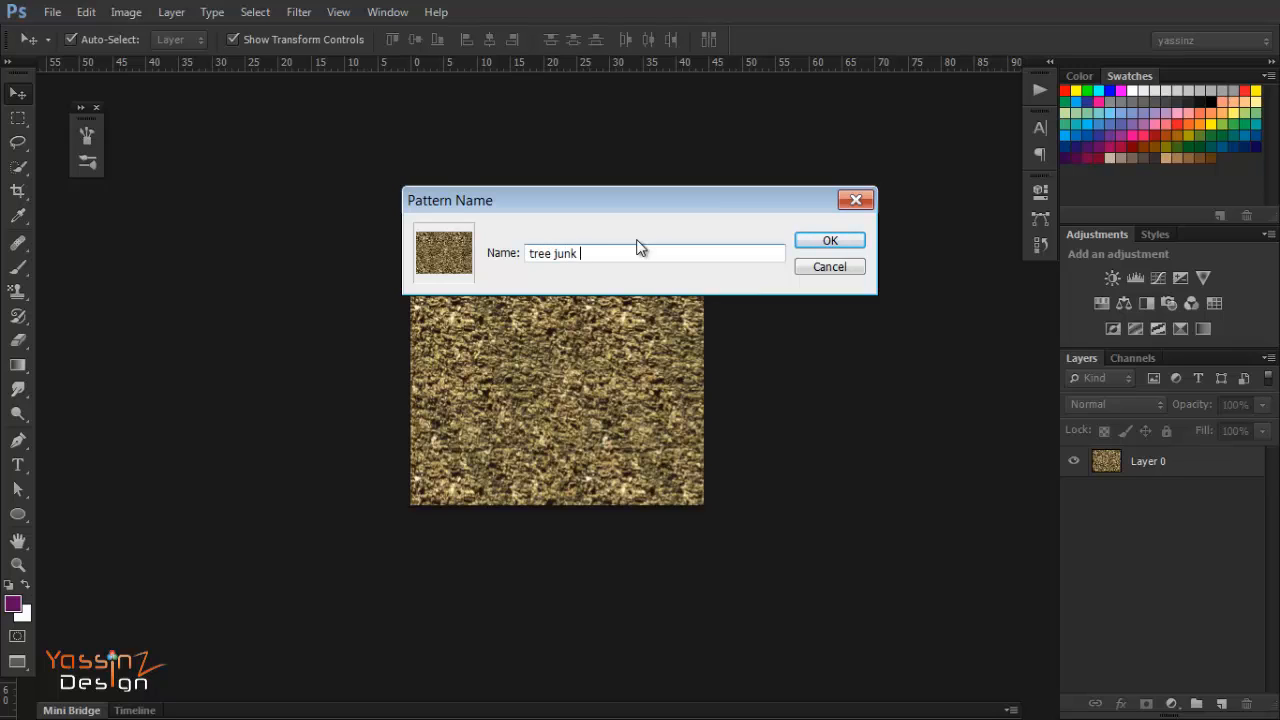
pyautogui.press('Return')
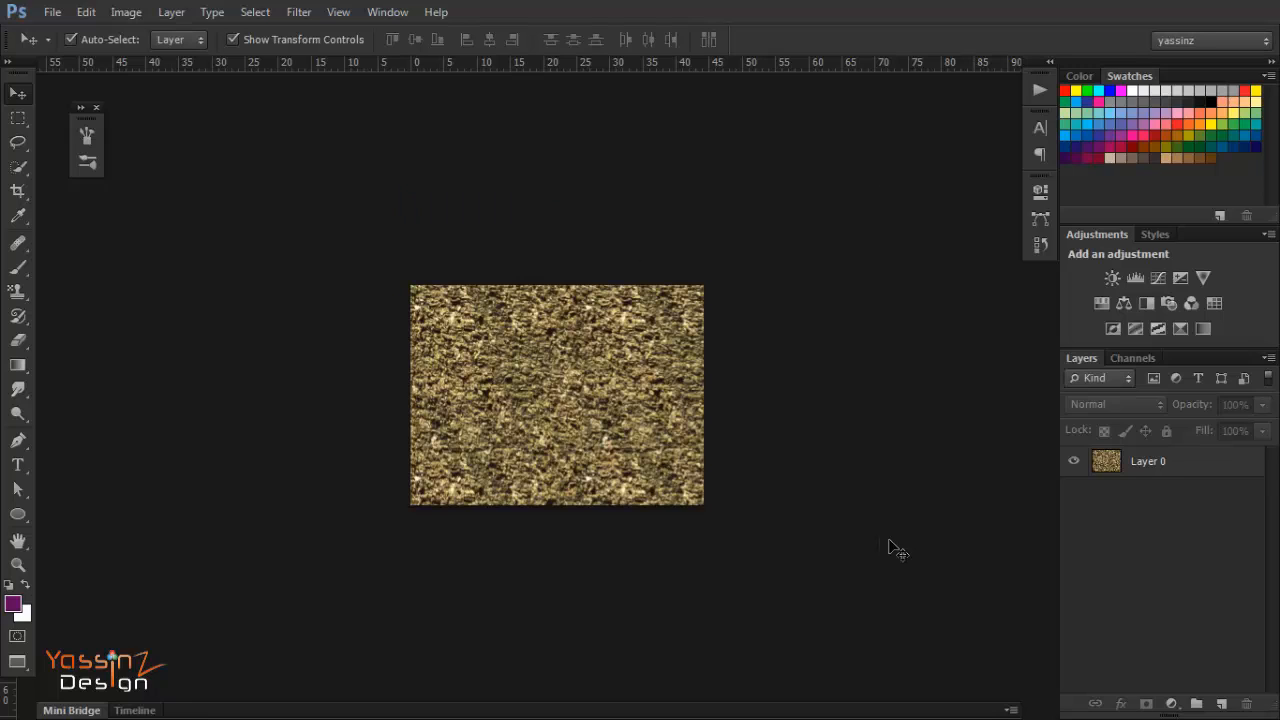
# Step: Switch to the document with the two red hearts and select the front heart's layer, Shape 1 copy
pyautogui.hotkey('ctrl', 'Tab')
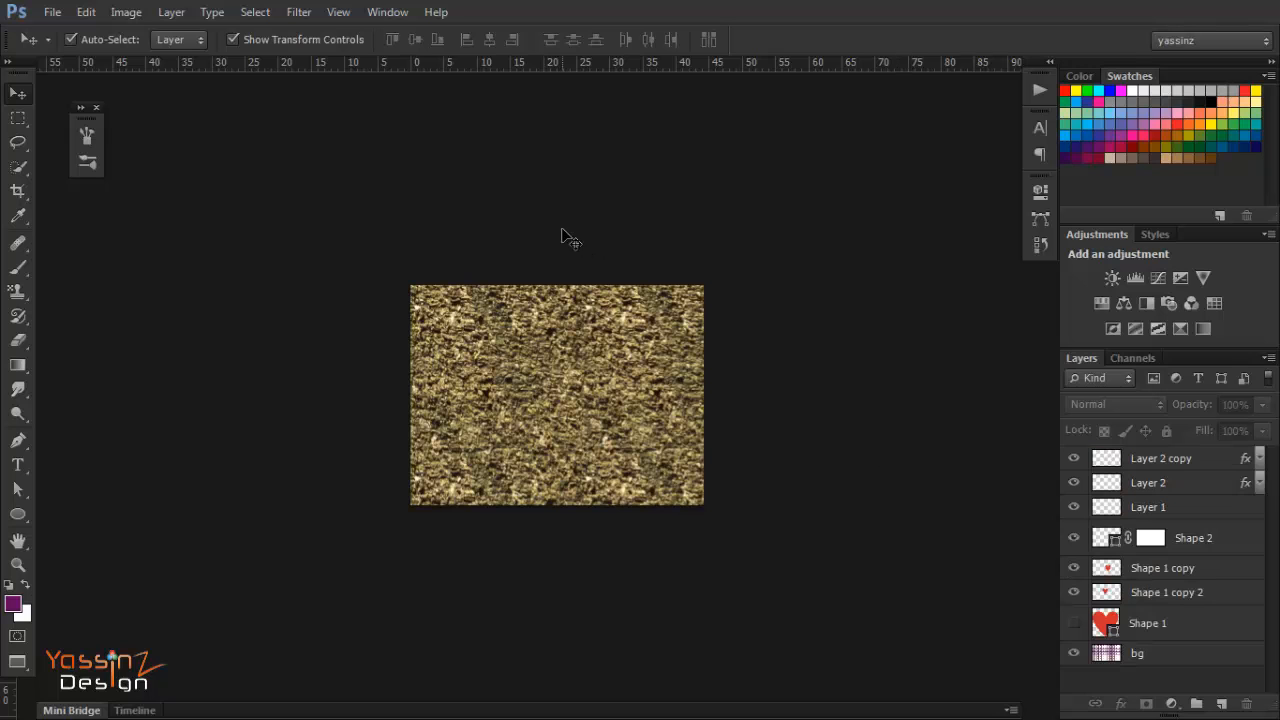
pyautogui.hotkey('ctrl', 'Tab')
pyautogui.hotkey('ctrl', 'Tab')
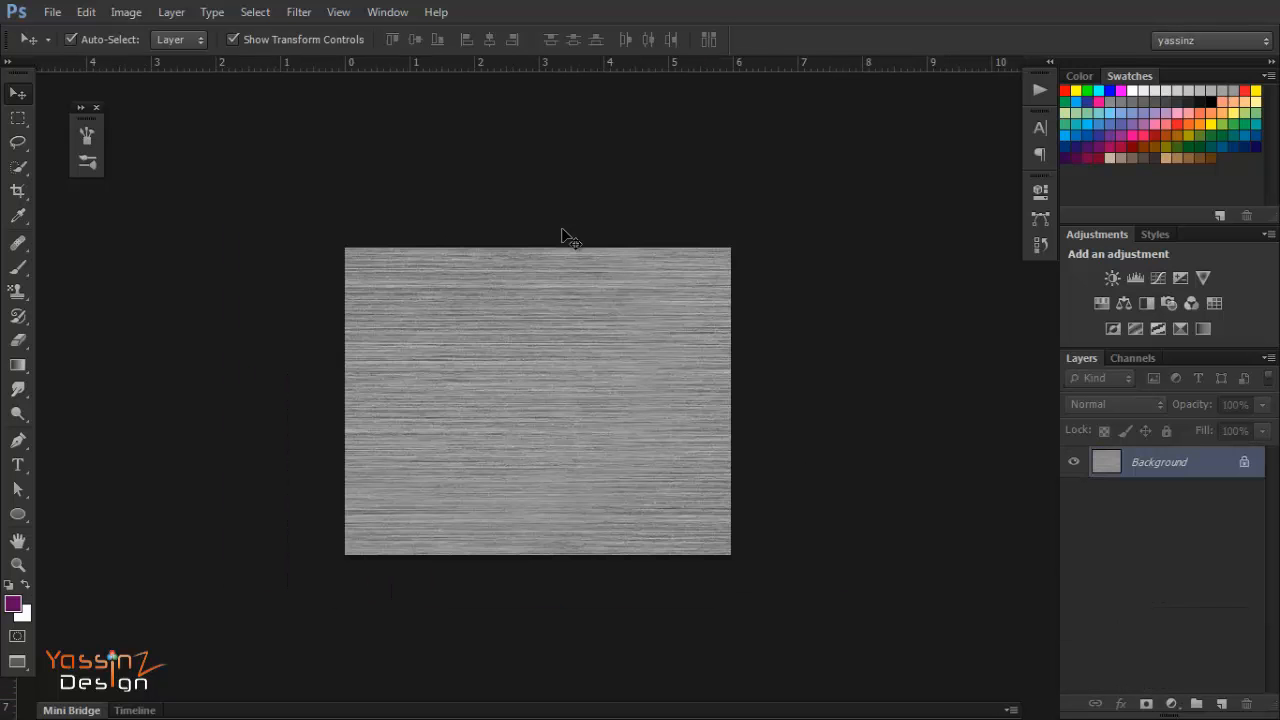
pyautogui.hotkey('ctrl', 'Tab')
pyautogui.hotkey('ctrl', 'Tab')
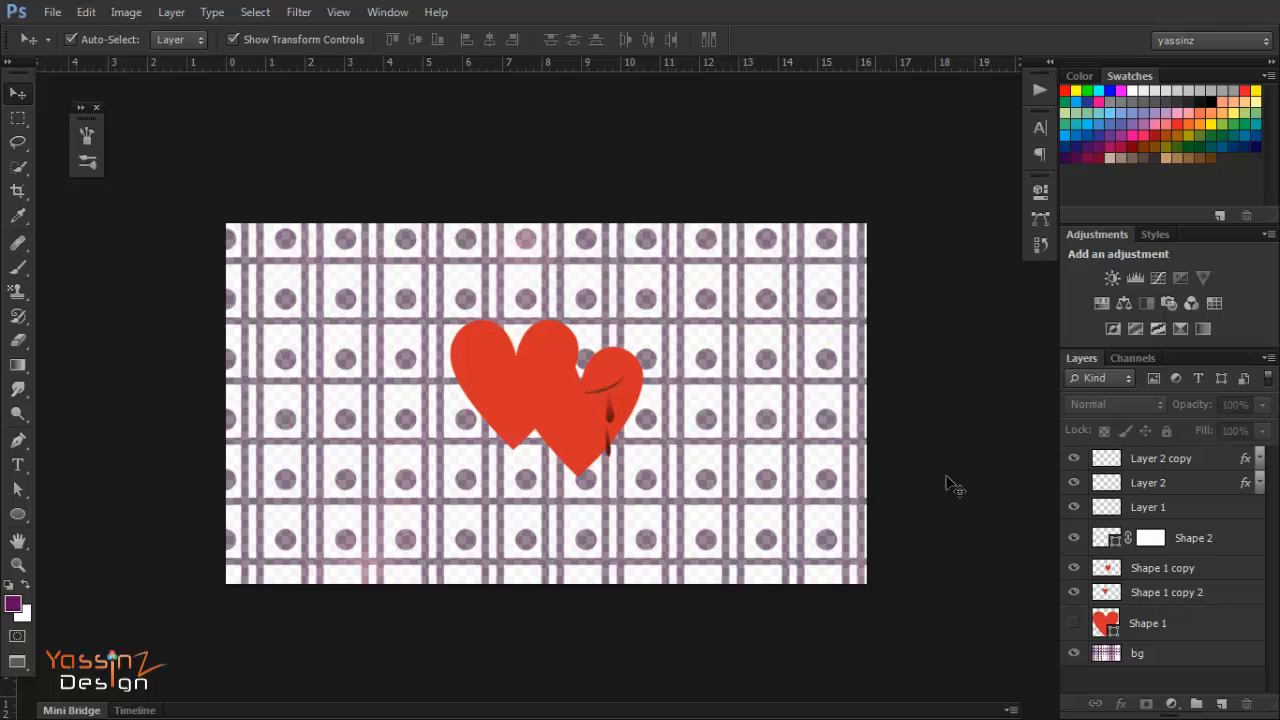
pyautogui.scroll(-1, 650, 405)
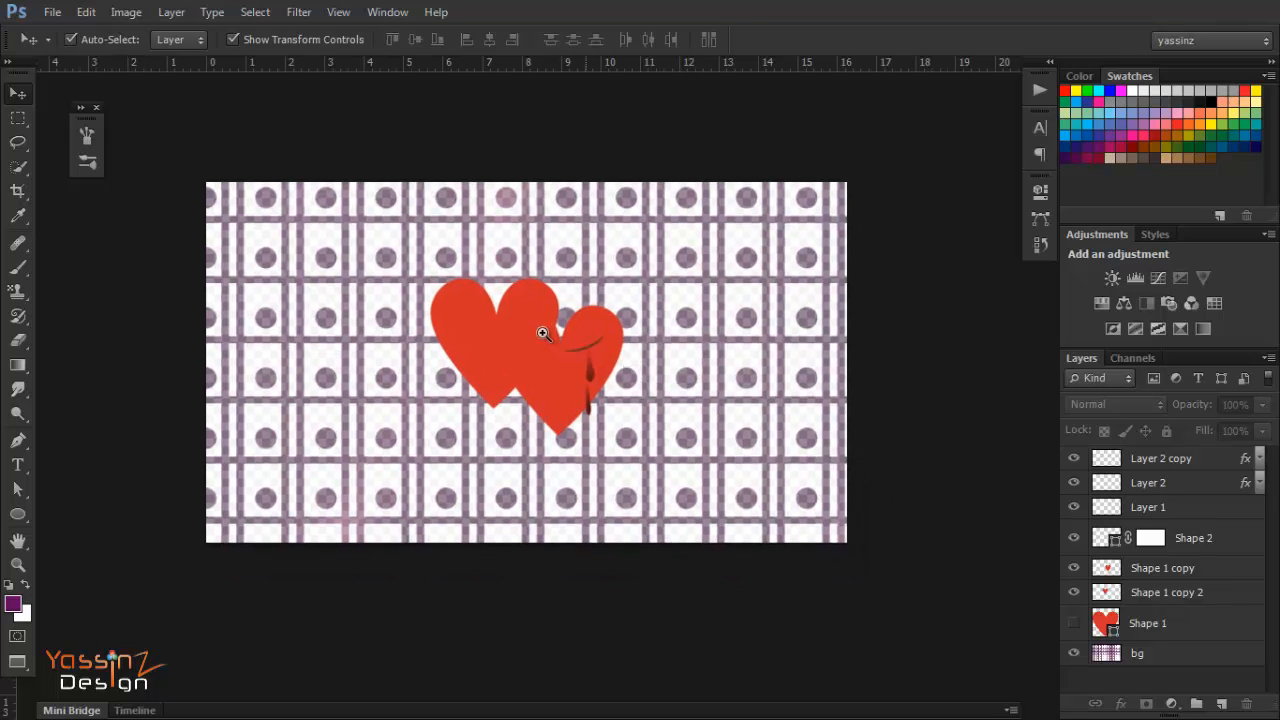
pyautogui.moveTo(543, 333); pyautogui.dragTo(612, 372)
pyautogui.click(575, 412)
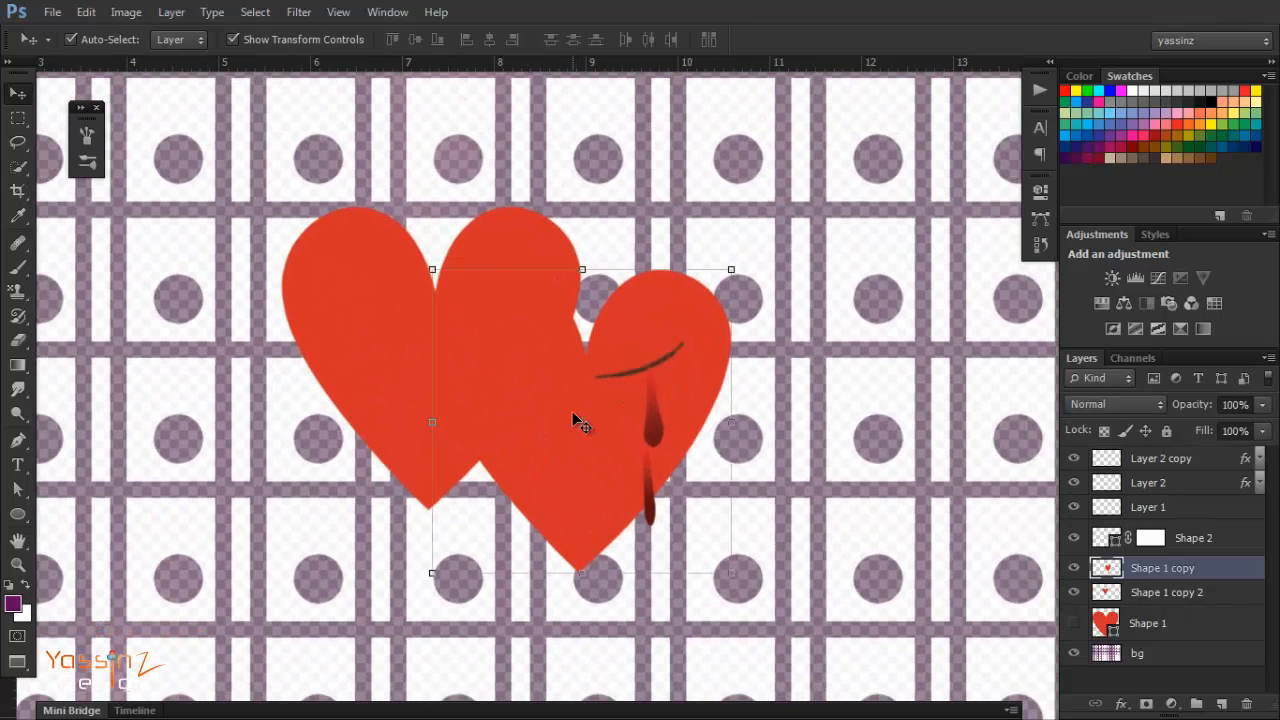
# Step: Add a Drop Shadow to the front heart with its opacity set to 16%
pyautogui.doubleClick(1245, 584)
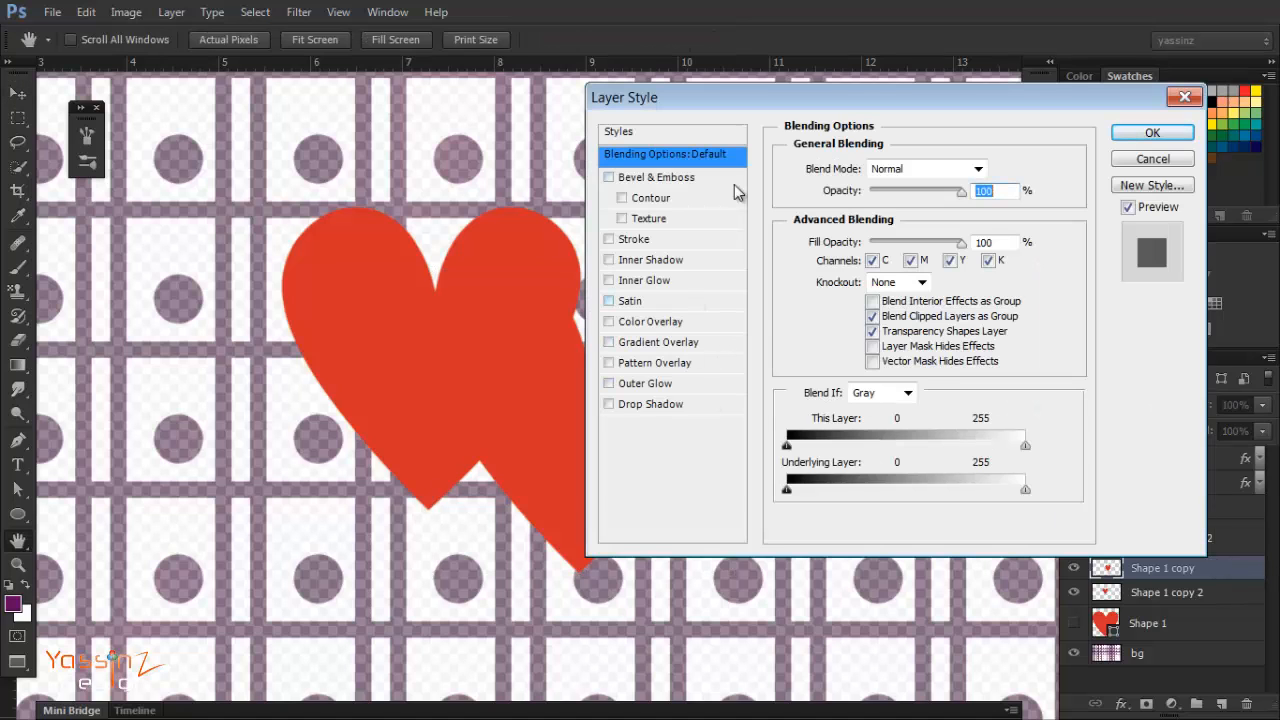
pyautogui.moveTo(761, 90); pyautogui.dragTo(820, 82)
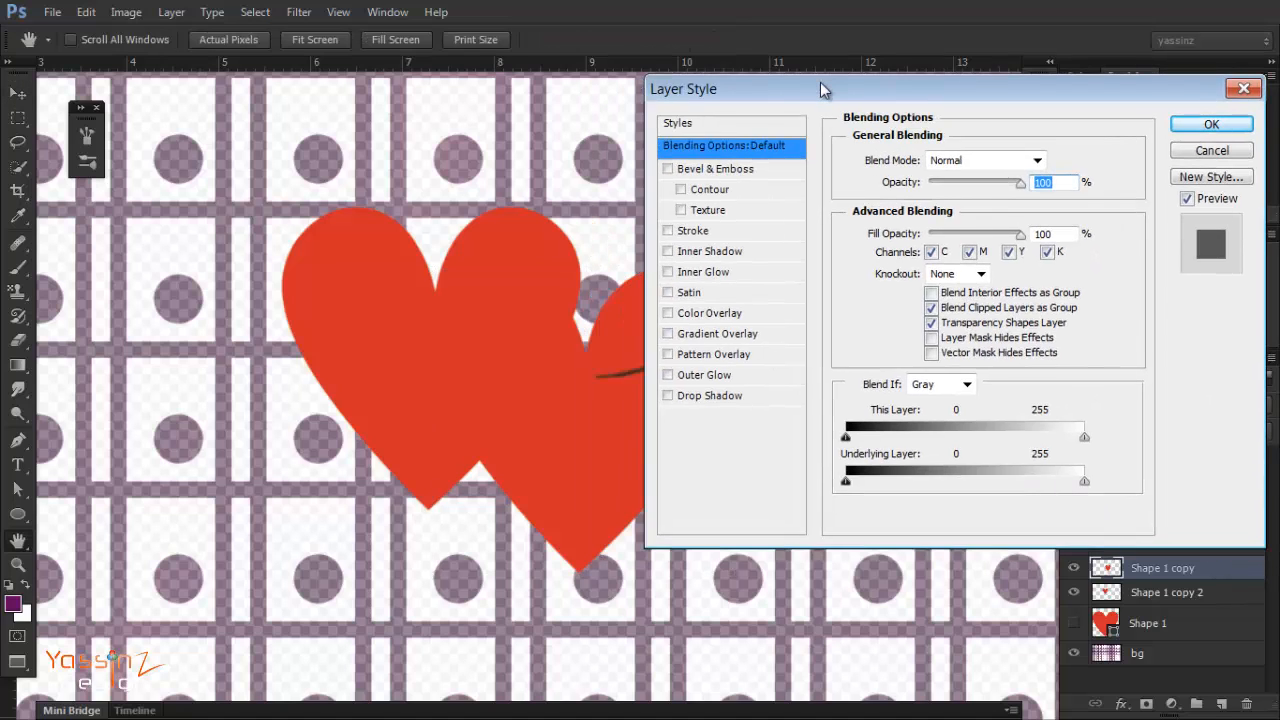
pyautogui.click(709, 396)
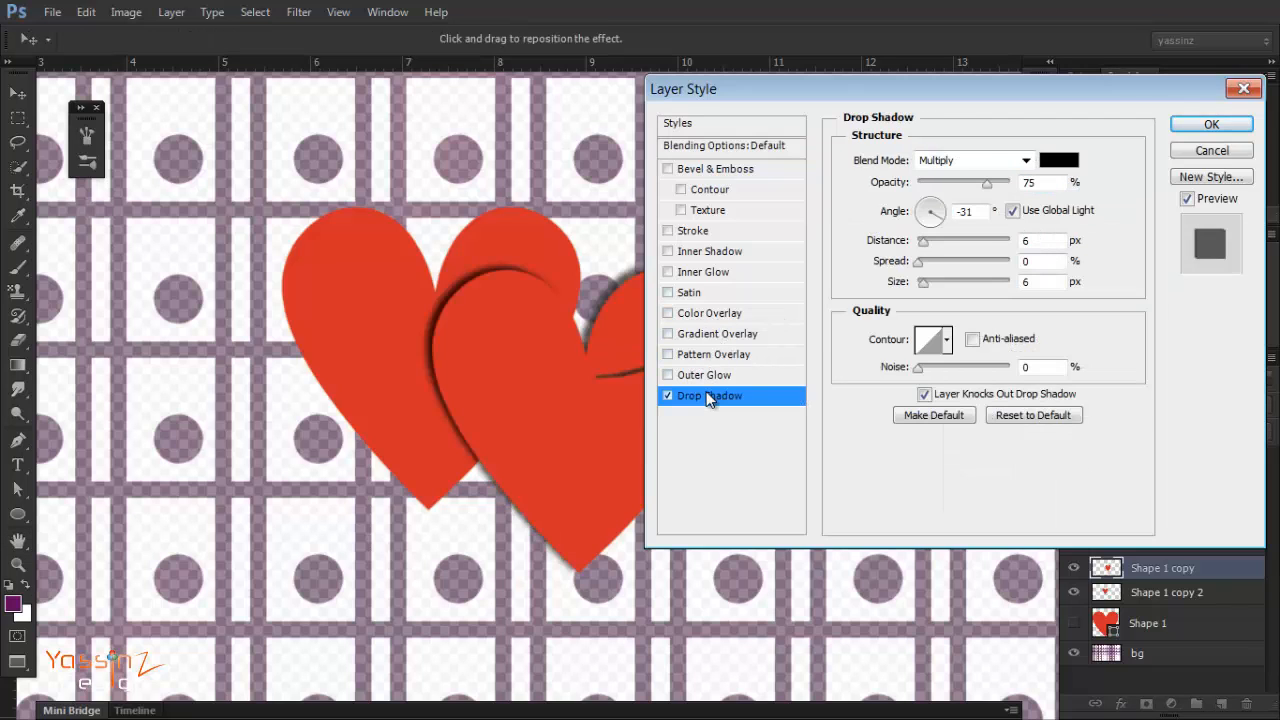
pyautogui.moveTo(988, 183); pyautogui.dragTo(935, 197)
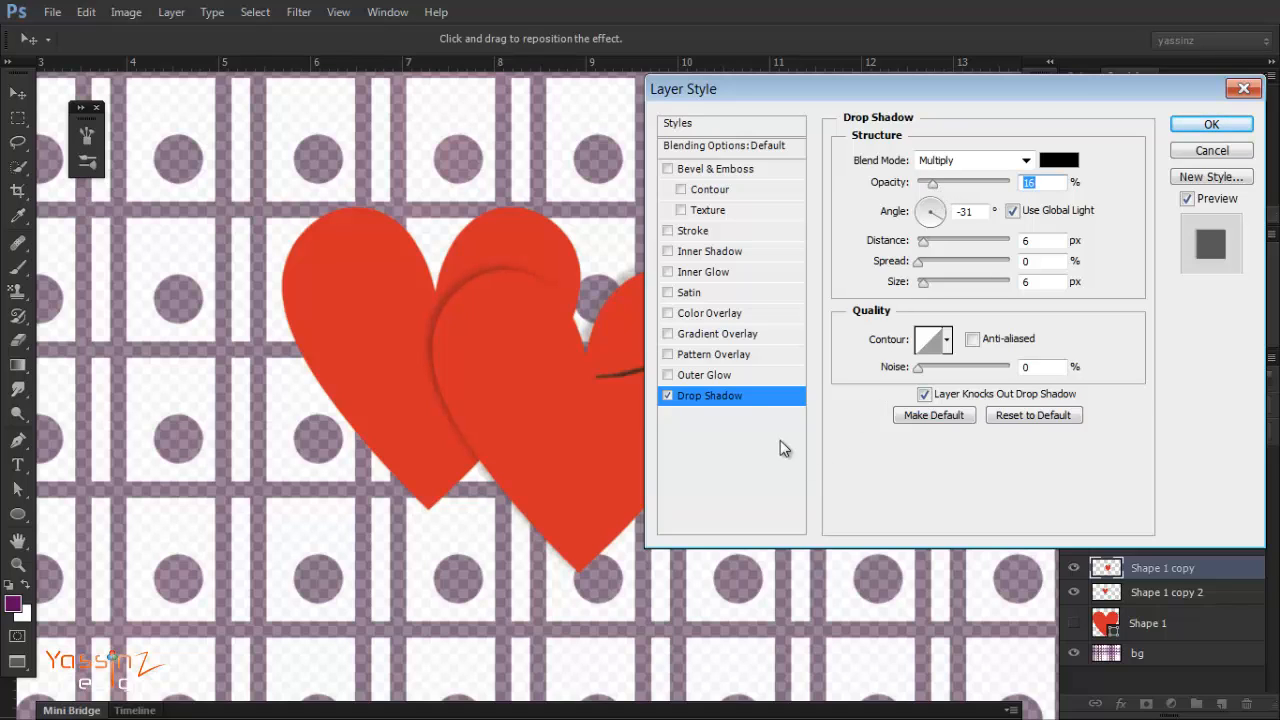
# Step: Add a Pattern Overlay to the front heart using the "tree junk" pattern at 63% scale and 9% opacity, and apply the layer style
pyautogui.click(738, 358)
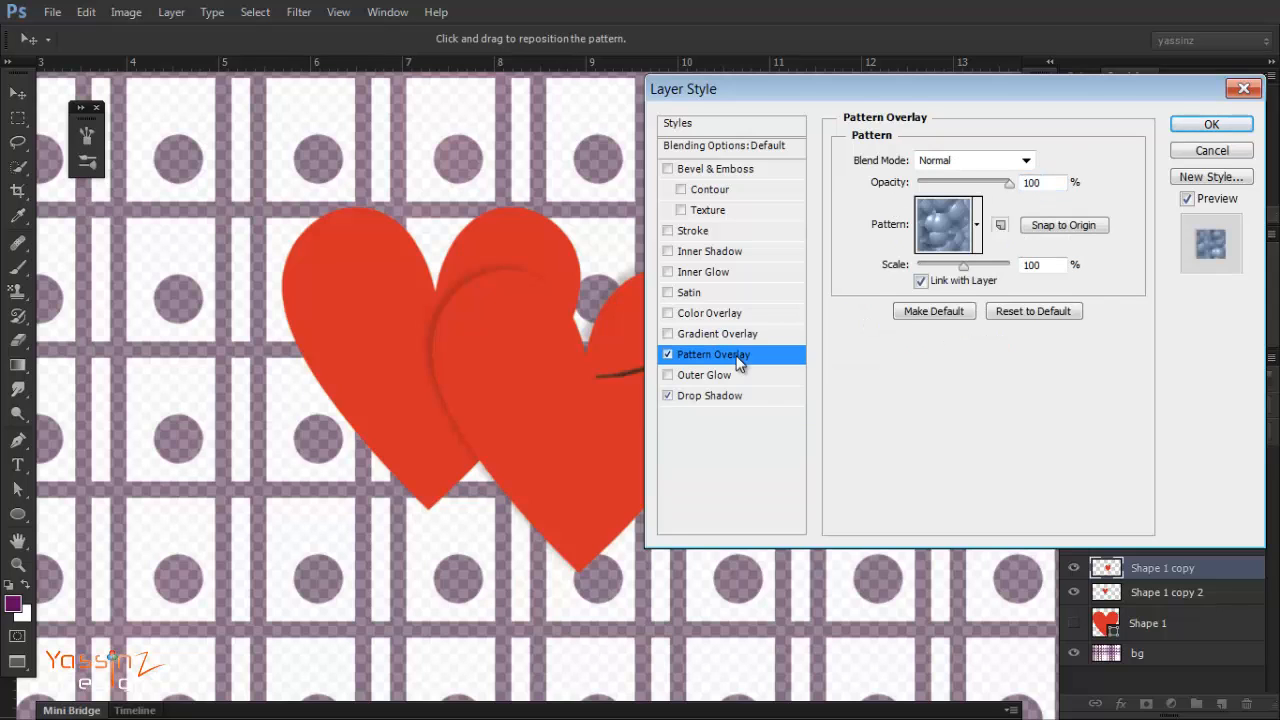
pyautogui.click(977, 225)
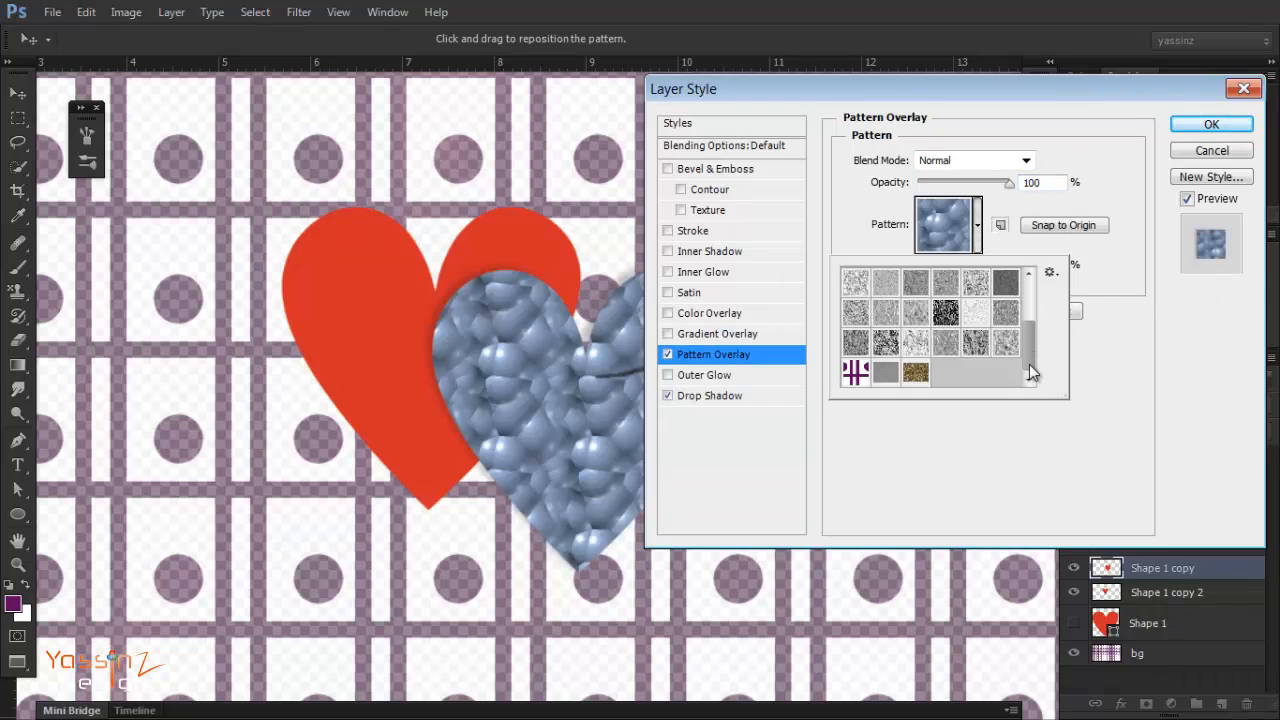
pyautogui.click(917, 379)
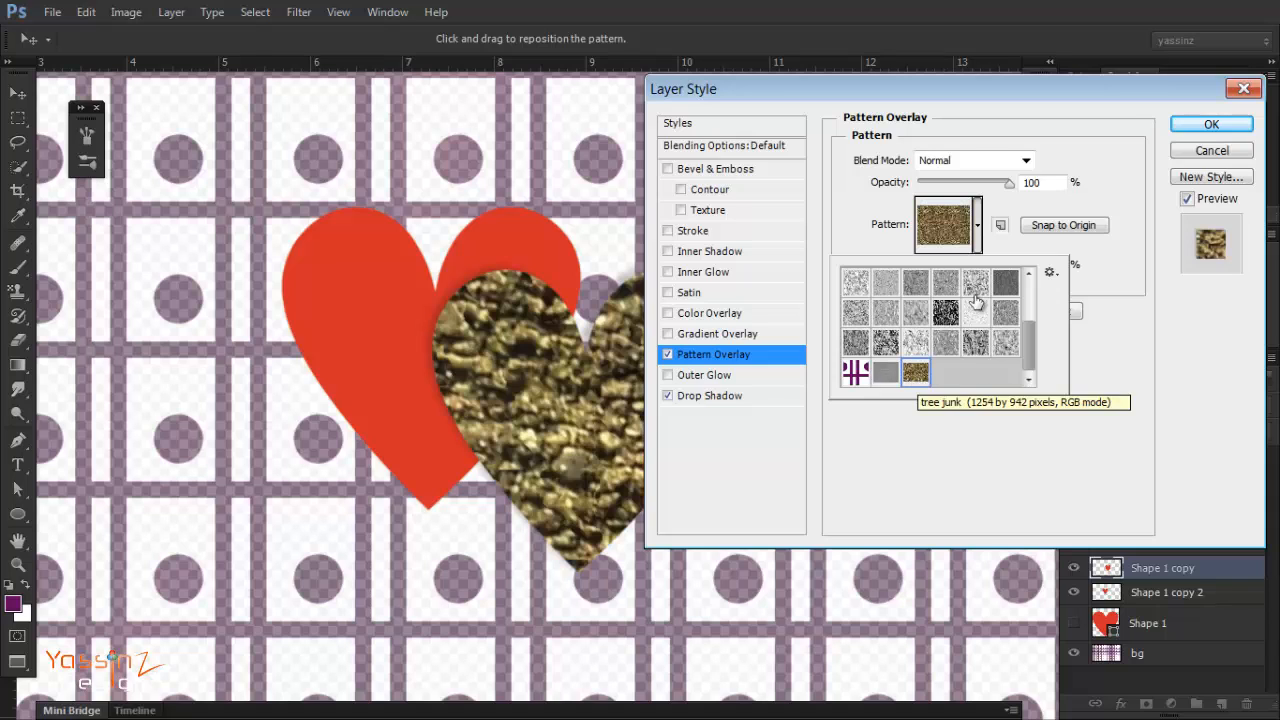
pyautogui.click(1033, 247)
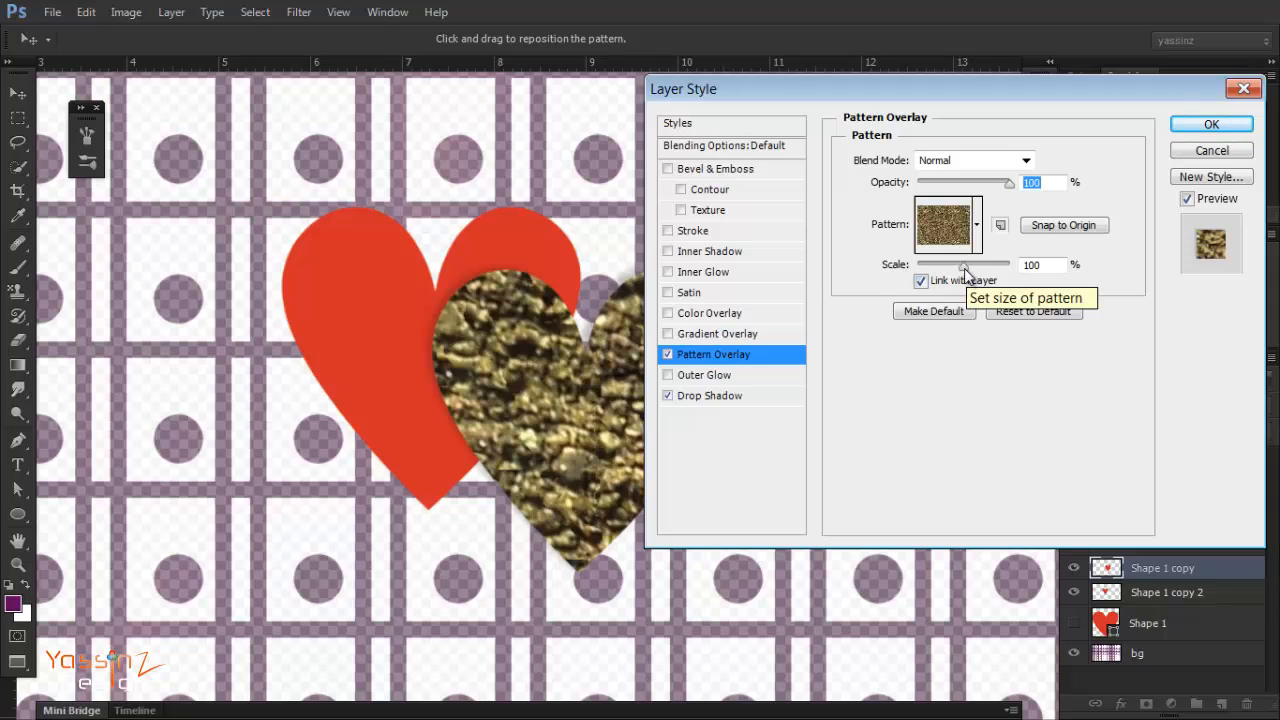
pyautogui.moveTo(964, 268); pyautogui.dragTo(947, 277)
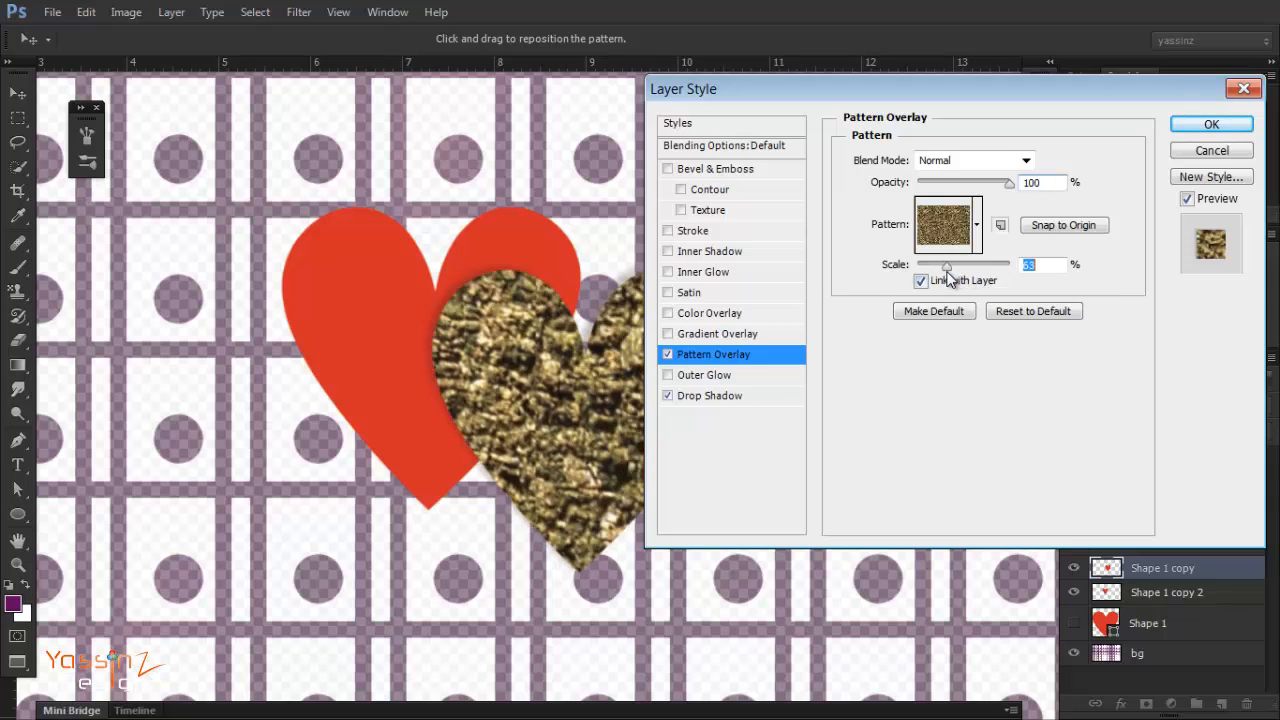
pyautogui.moveTo(1009, 182); pyautogui.dragTo(930, 190)
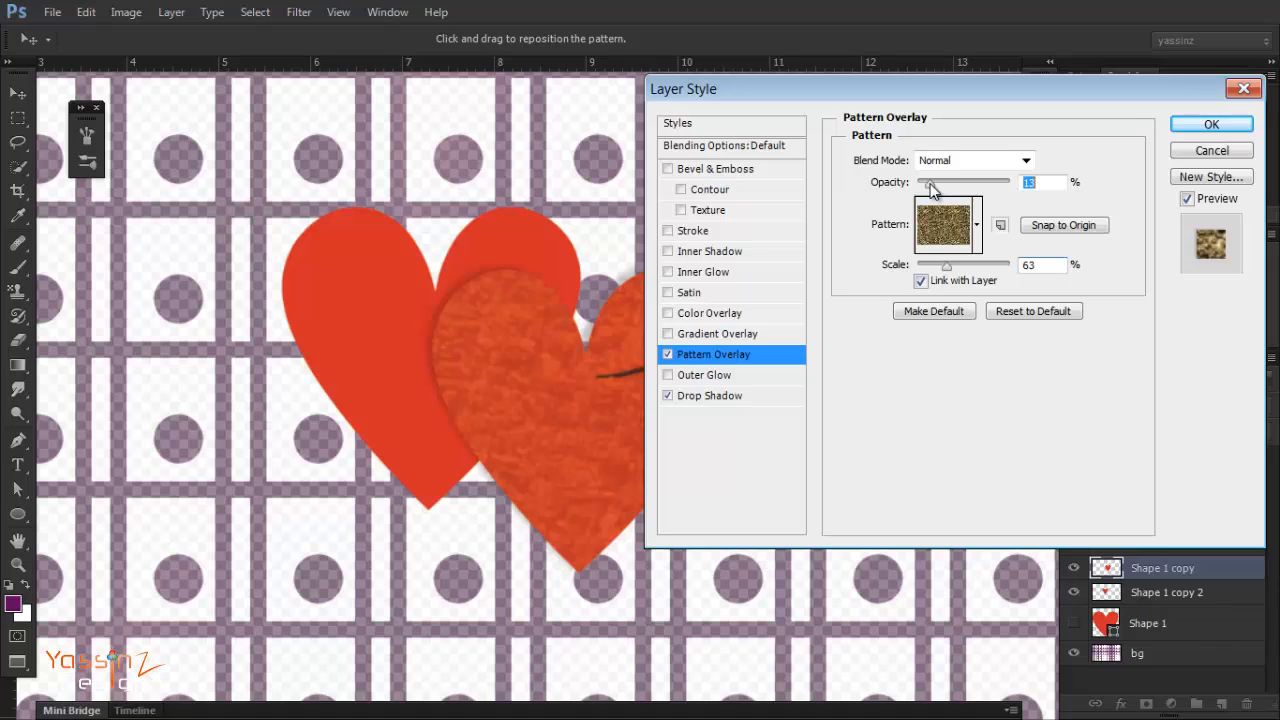
pyautogui.moveTo(930, 189); pyautogui.dragTo(925, 190)
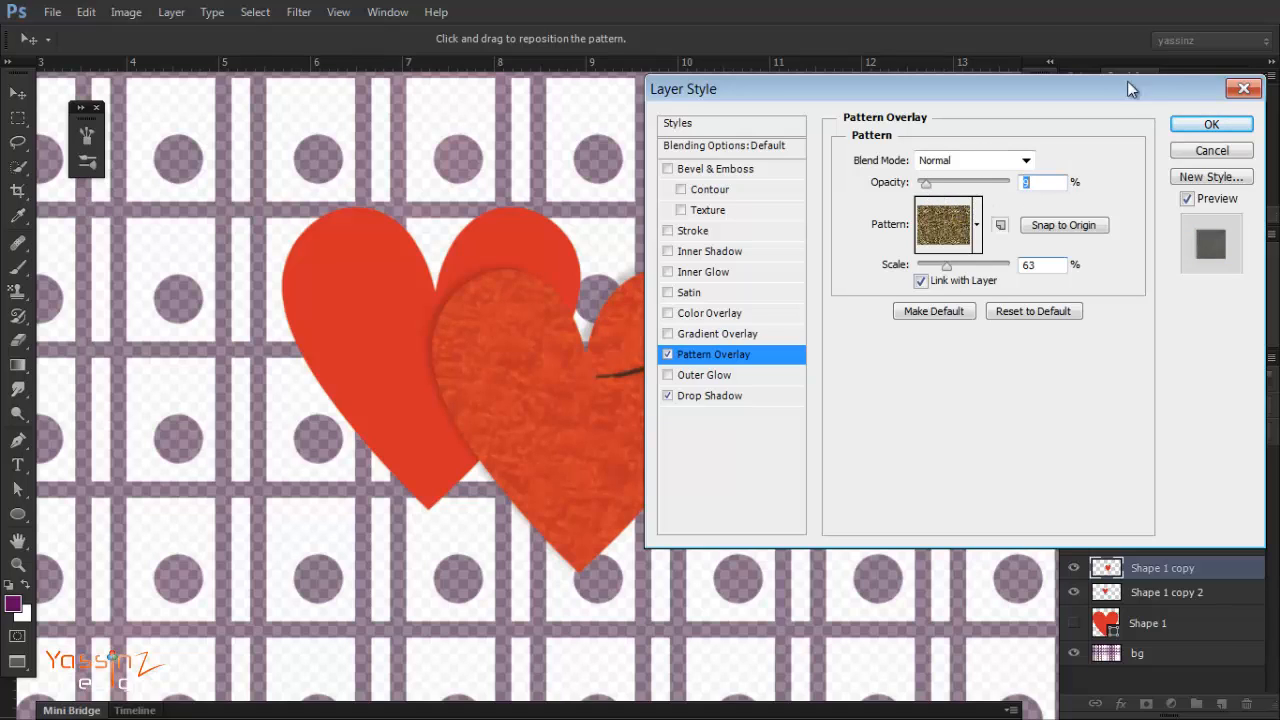
pyautogui.click(1208, 125)
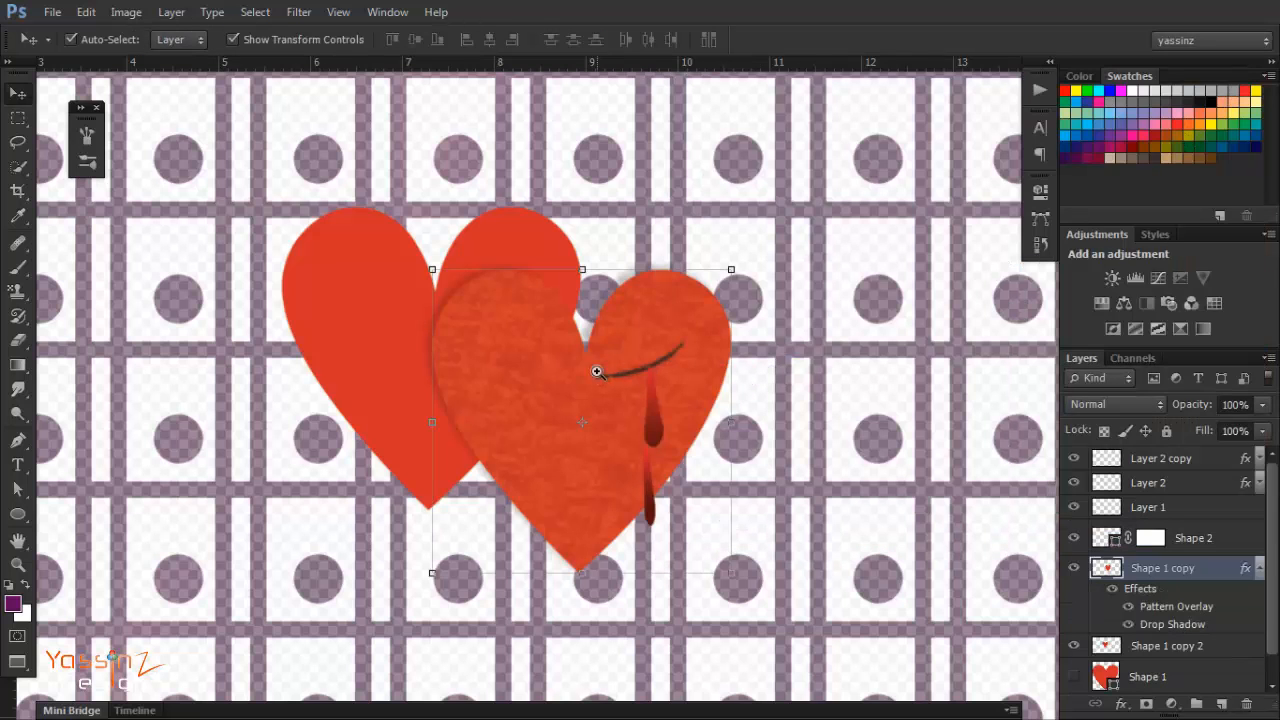
# Step: Compare the front heart with and without its Pattern Overlay by toggling that effect's visibility on Shape 1 copy
pyautogui.keyDown('ctrl'); pyautogui.click(545, 372); pyautogui.keyUp('ctrl')
pyautogui.keyDown('alt'); pyautogui.click(582, 404); pyautogui.keyUp('alt')
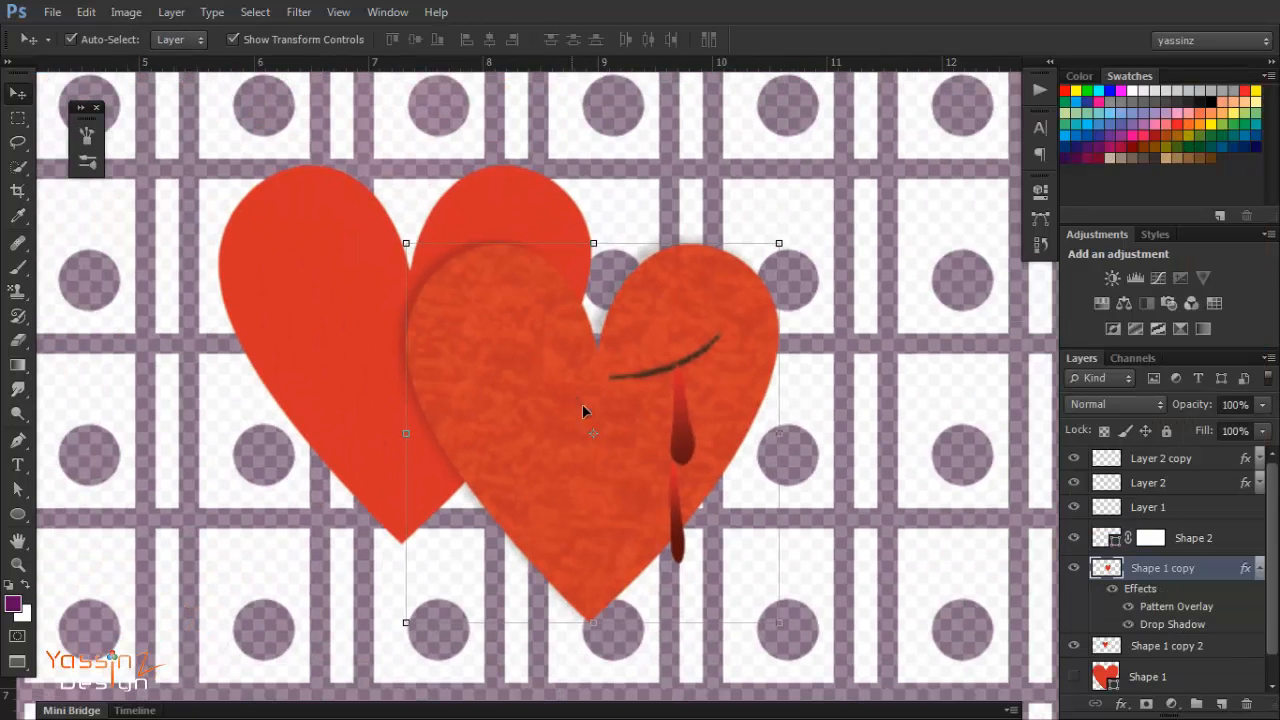
pyautogui.click(1127, 607)
pyautogui.click(1127, 607)
pyautogui.click(1127, 607)
pyautogui.click(1127, 607)
pyautogui.moveTo(762, 437); pyautogui.dragTo(753, 387)
pyautogui.keyDown('alt'); pyautogui.click(753, 387); pyautogui.keyUp('alt')
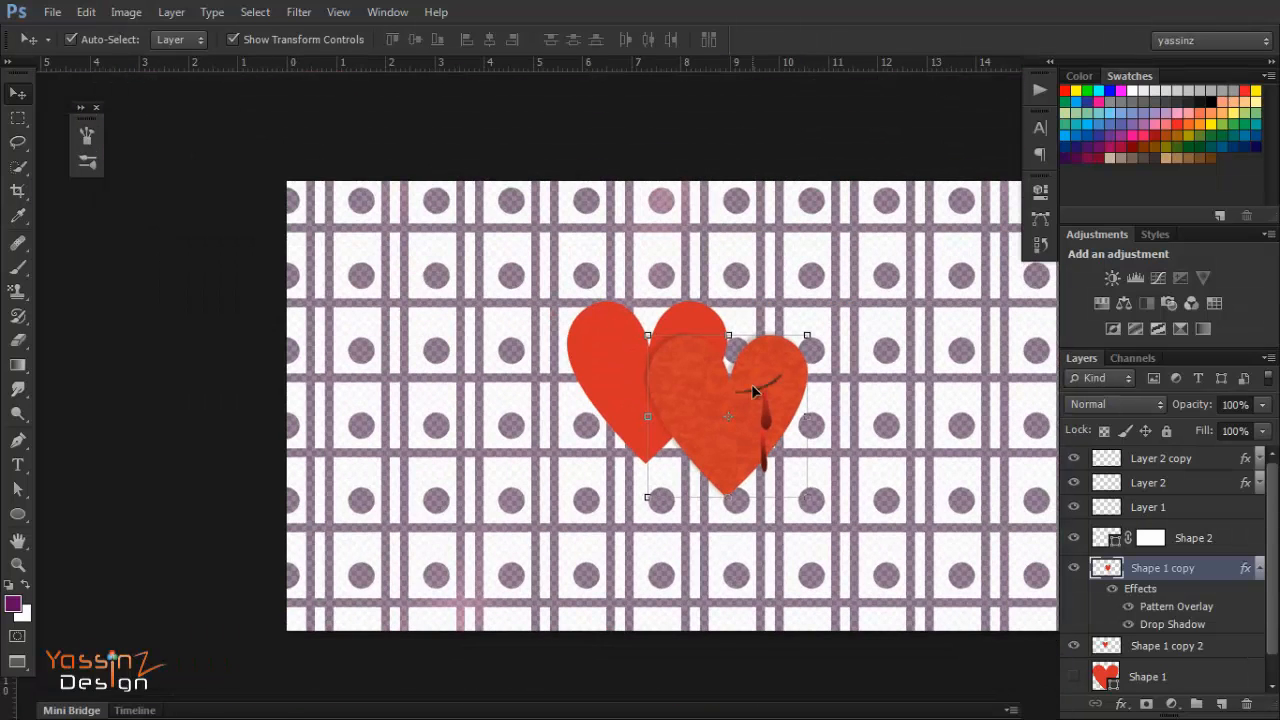
pyautogui.hotkey('ctrl', 't')
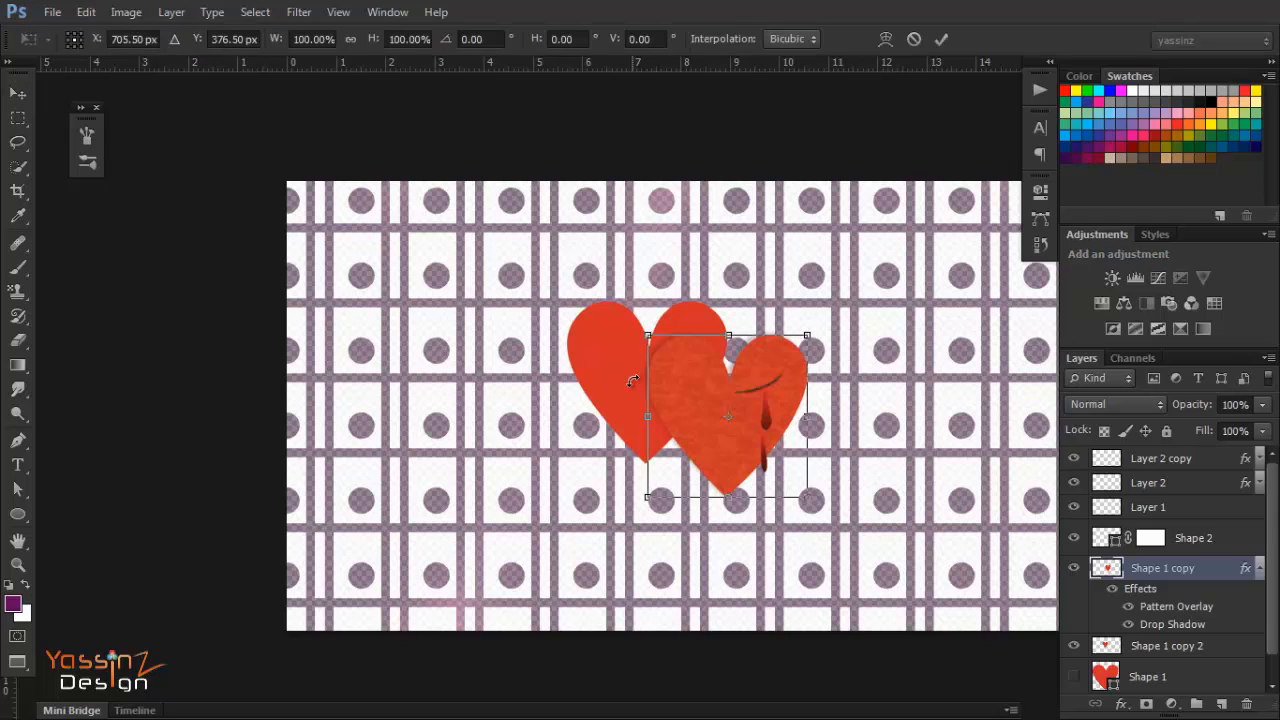
pyautogui.click(943, 38)
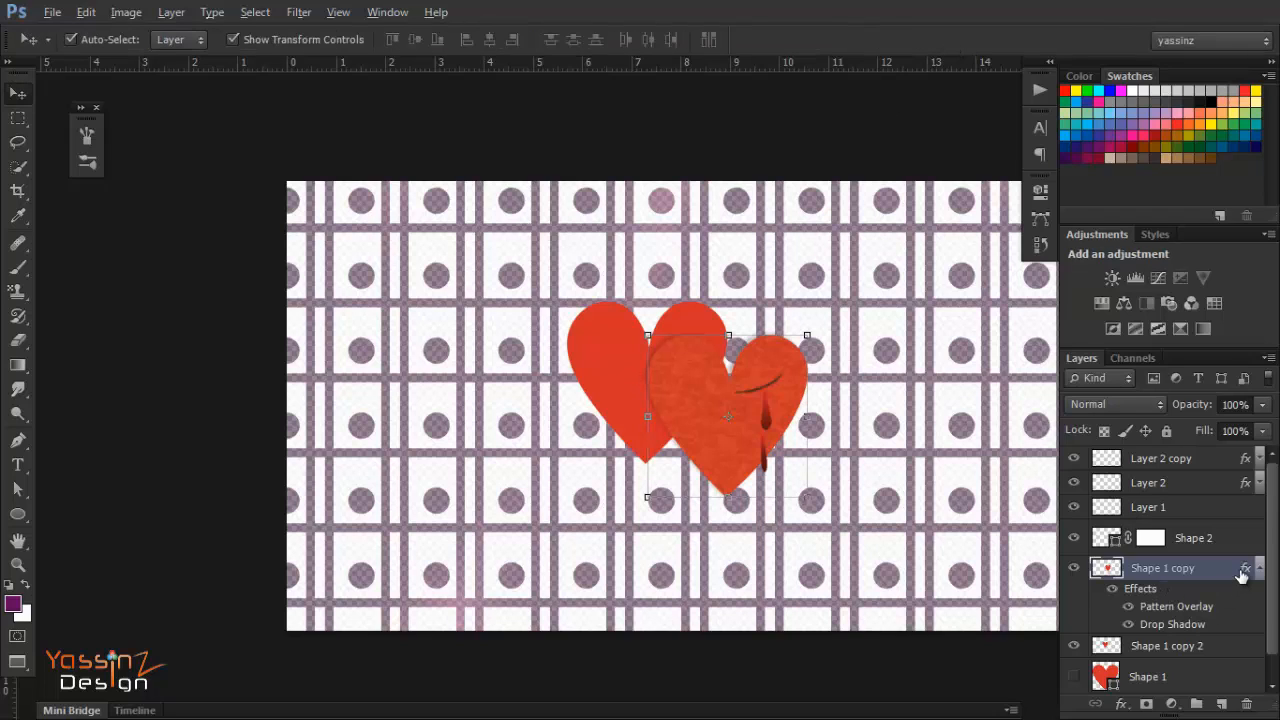
# Step: Transfer the front heart's layer effects to Shape 1 copy 2 and change that heart's overlay pattern to the grey "metal 1" pattern
pyautogui.moveTo(1243, 572); pyautogui.dragTo(1244, 648)
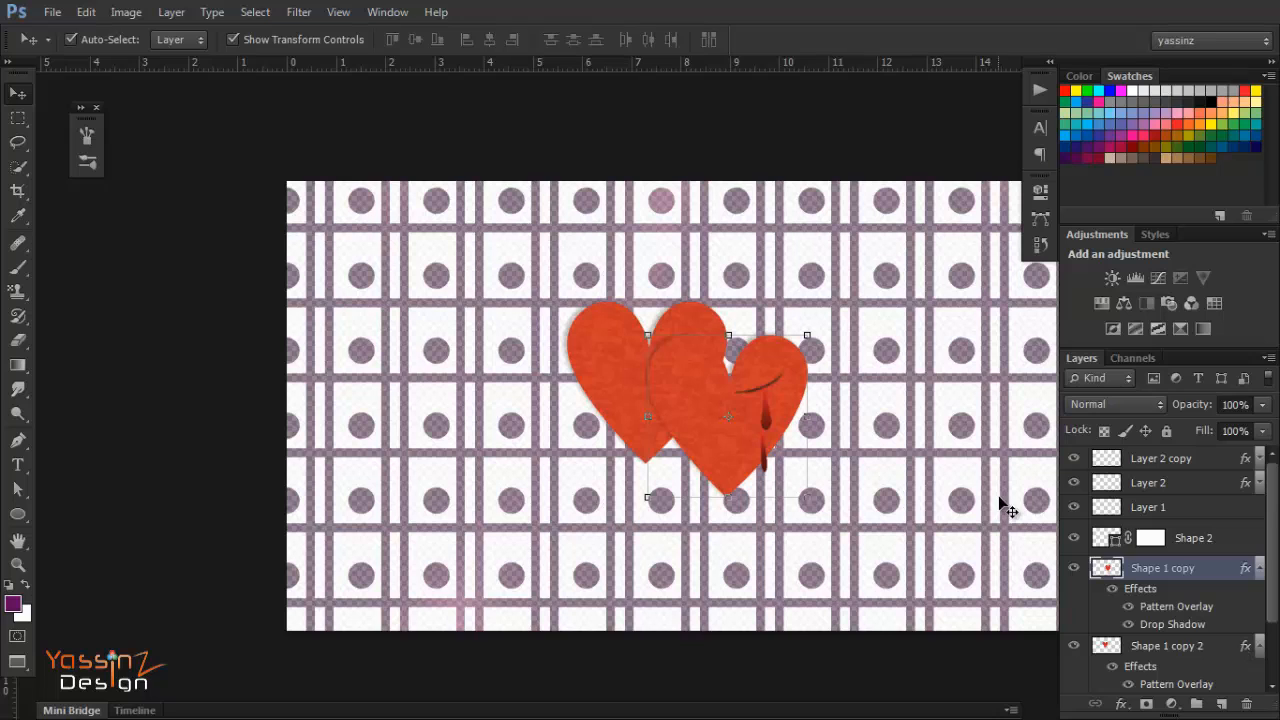
pyautogui.click(1215, 651)
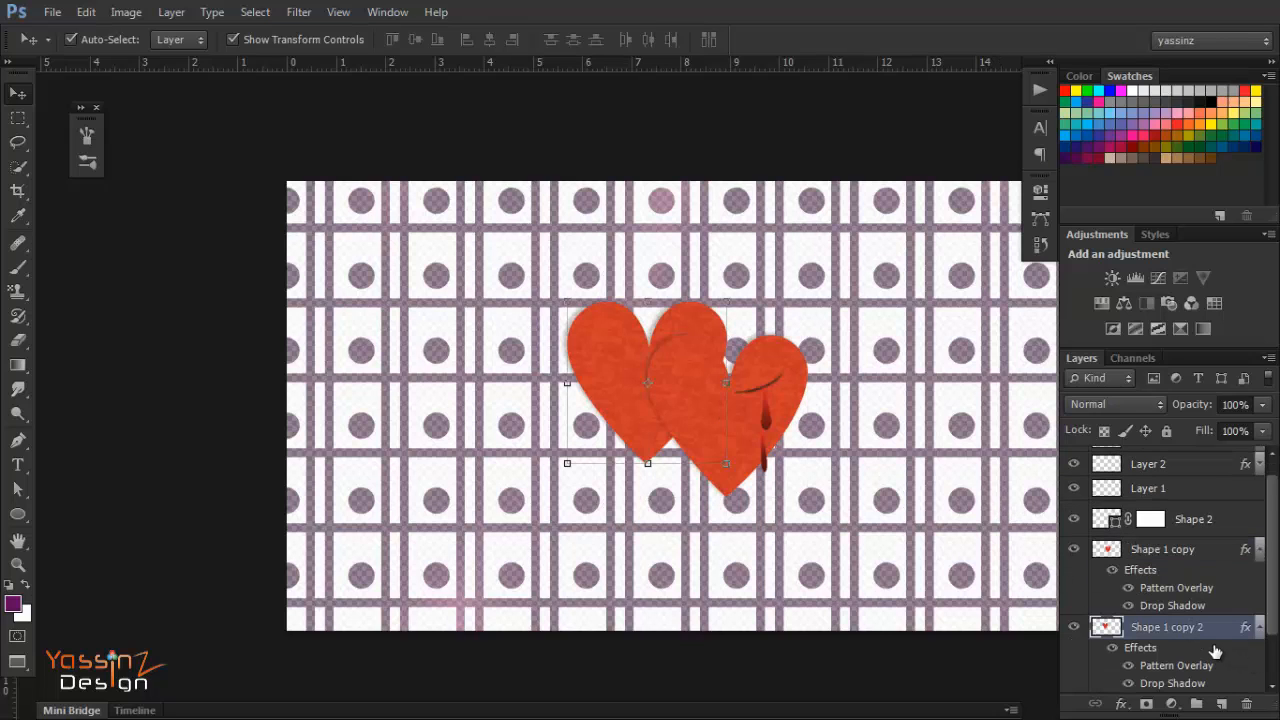
pyautogui.doubleClick(1215, 651)
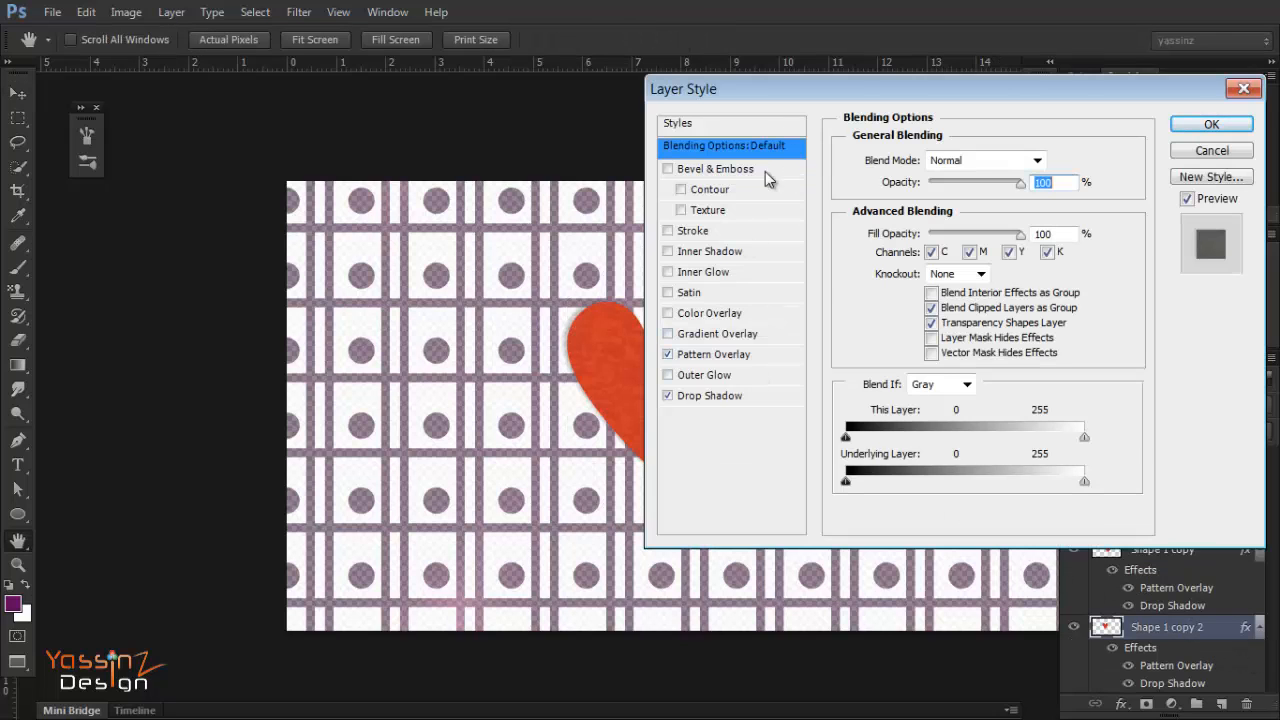
pyautogui.moveTo(517, 383); pyautogui.dragTo(331, 378)
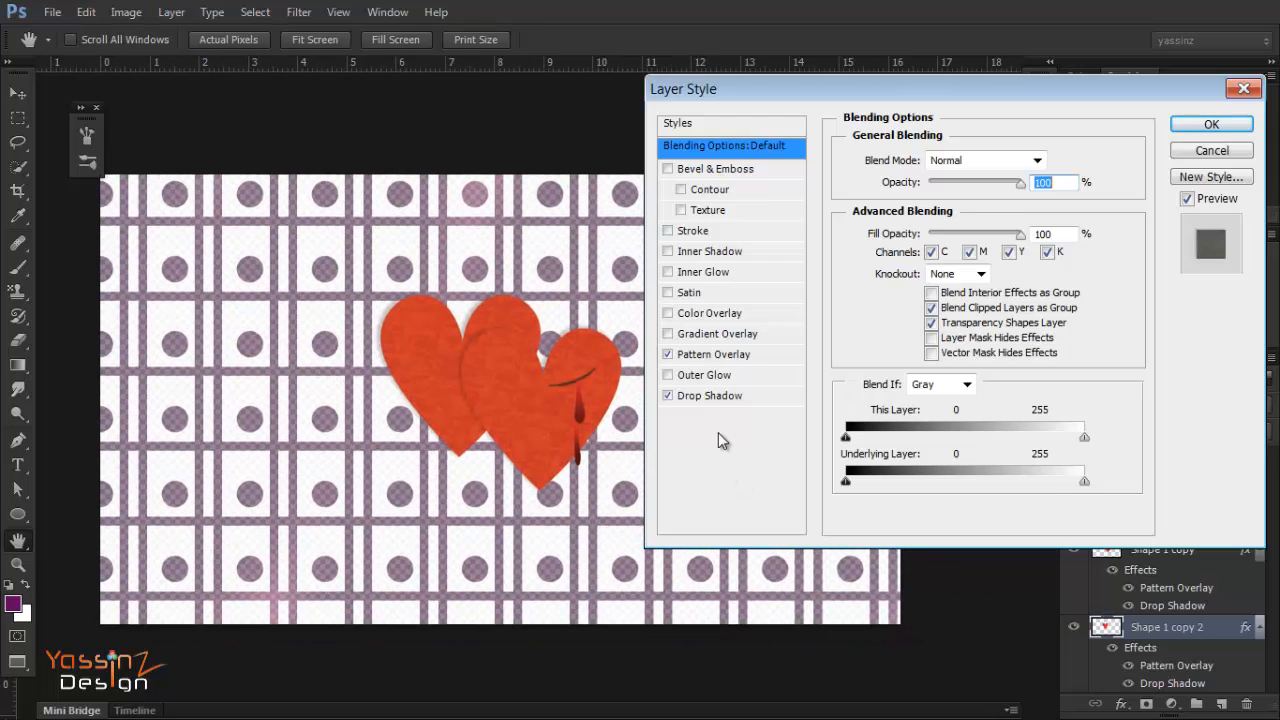
pyautogui.click(718, 358)
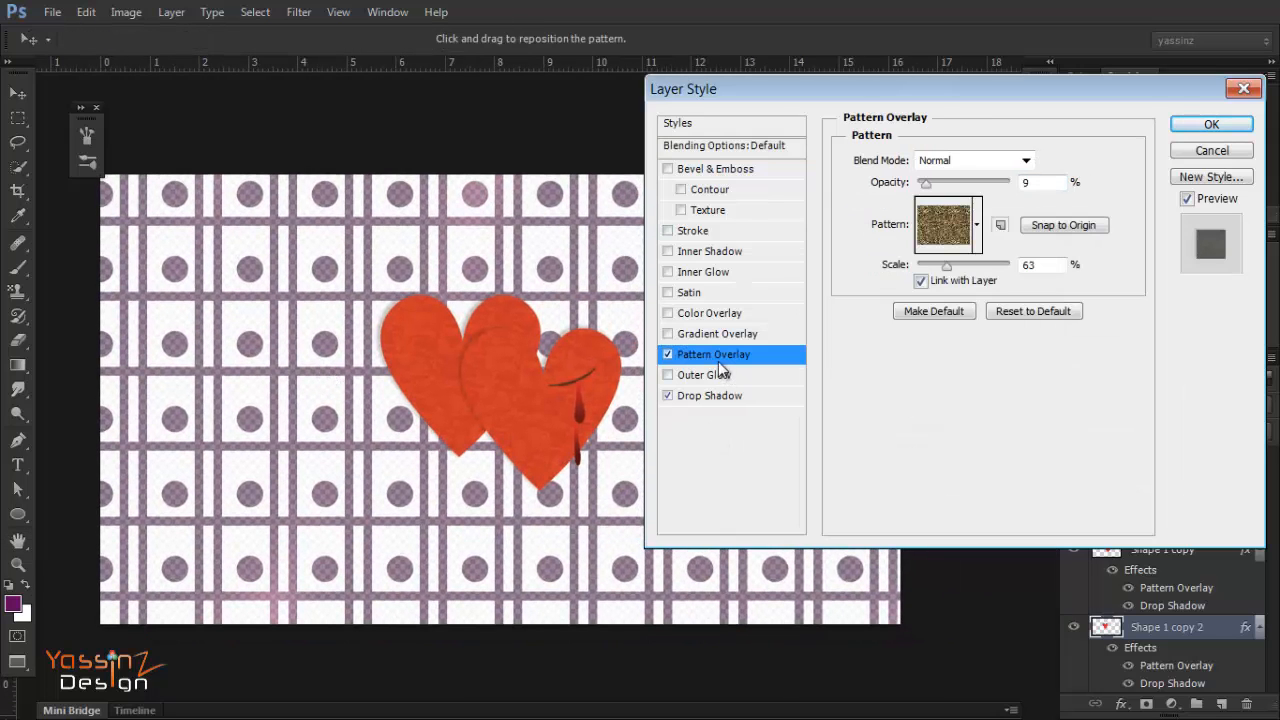
pyautogui.click(977, 226)
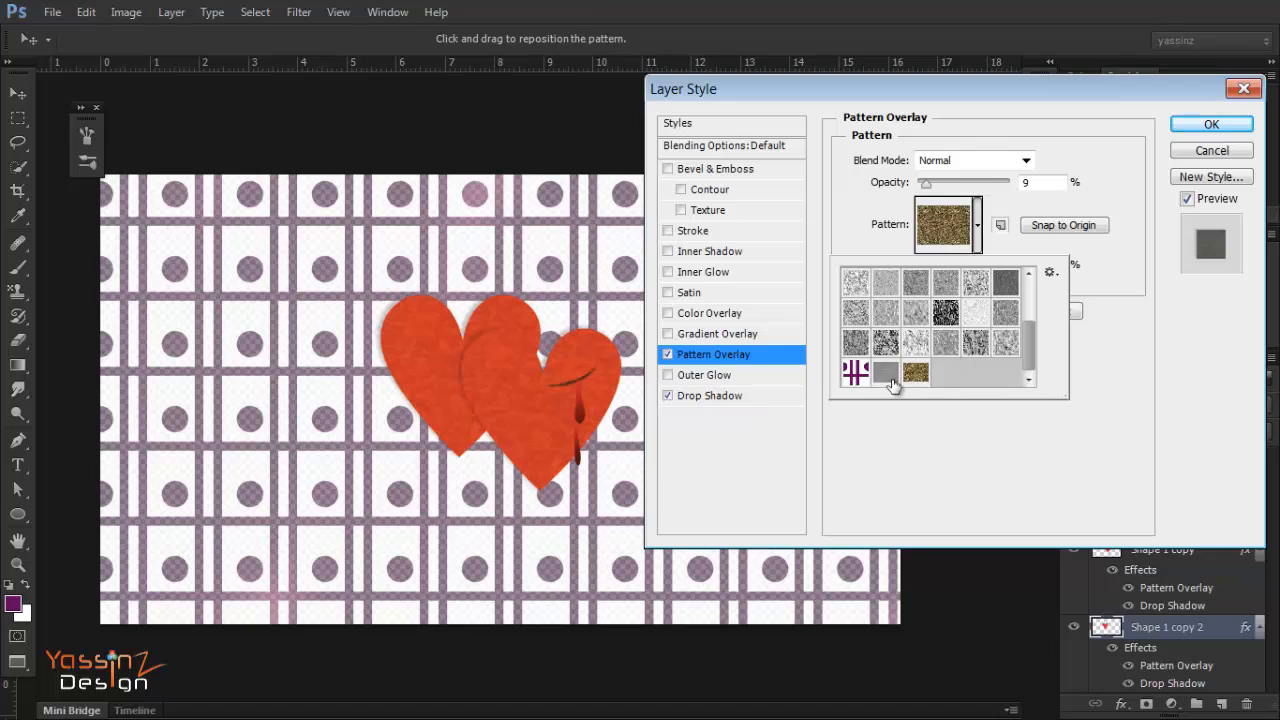
pyautogui.click(887, 374)
pyautogui.click(1100, 270)
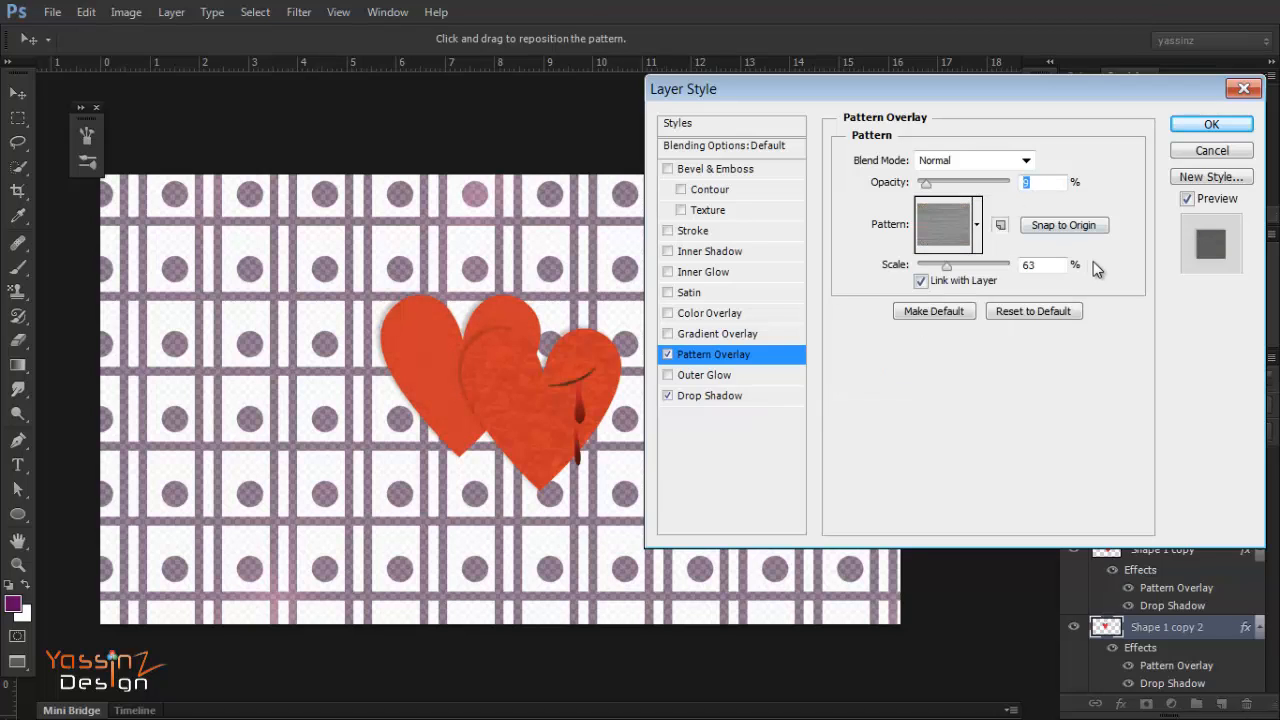
# Step: Set the back heart's Pattern Overlay to 165% scale, Darken blend mode and 19% opacity, and apply the layer style
pyautogui.moveTo(942, 258); pyautogui.dragTo(967, 264)
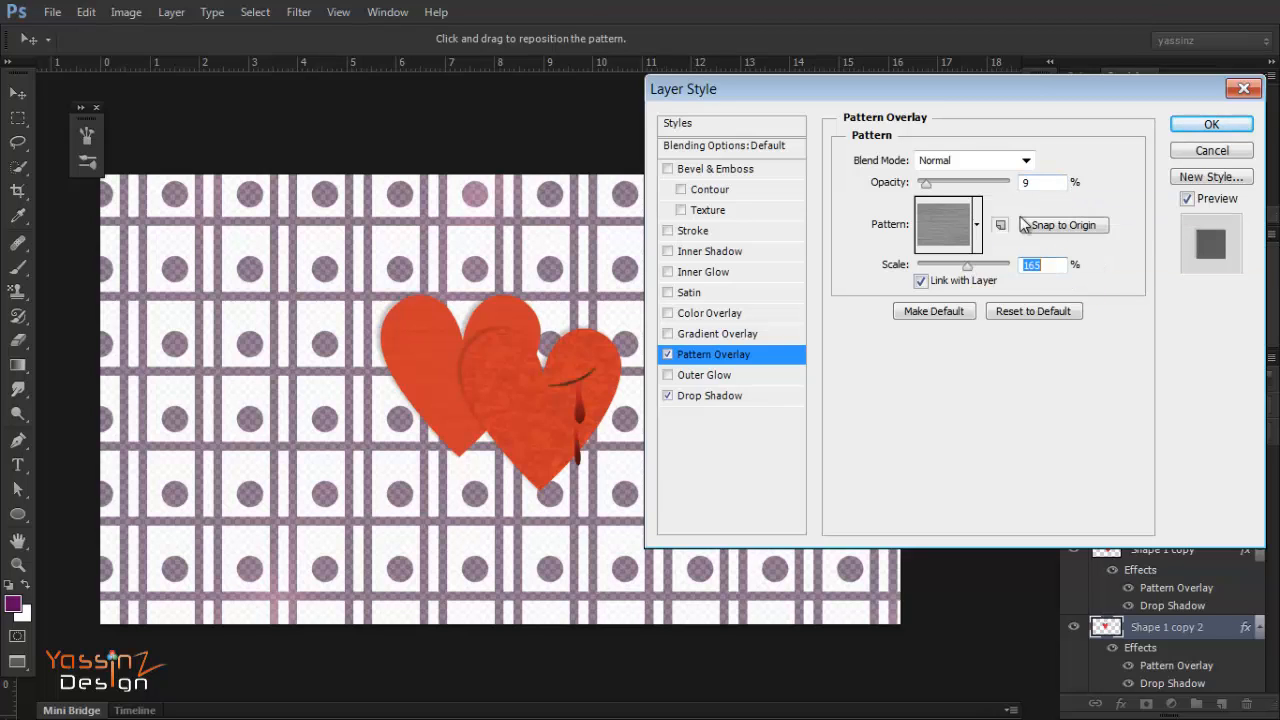
pyautogui.moveTo(929, 190)
pyautogui.mouseDown()
pyautogui.moveTo(958, 191)
pyautogui.moveTo(941, 192)
pyautogui.mouseUp()
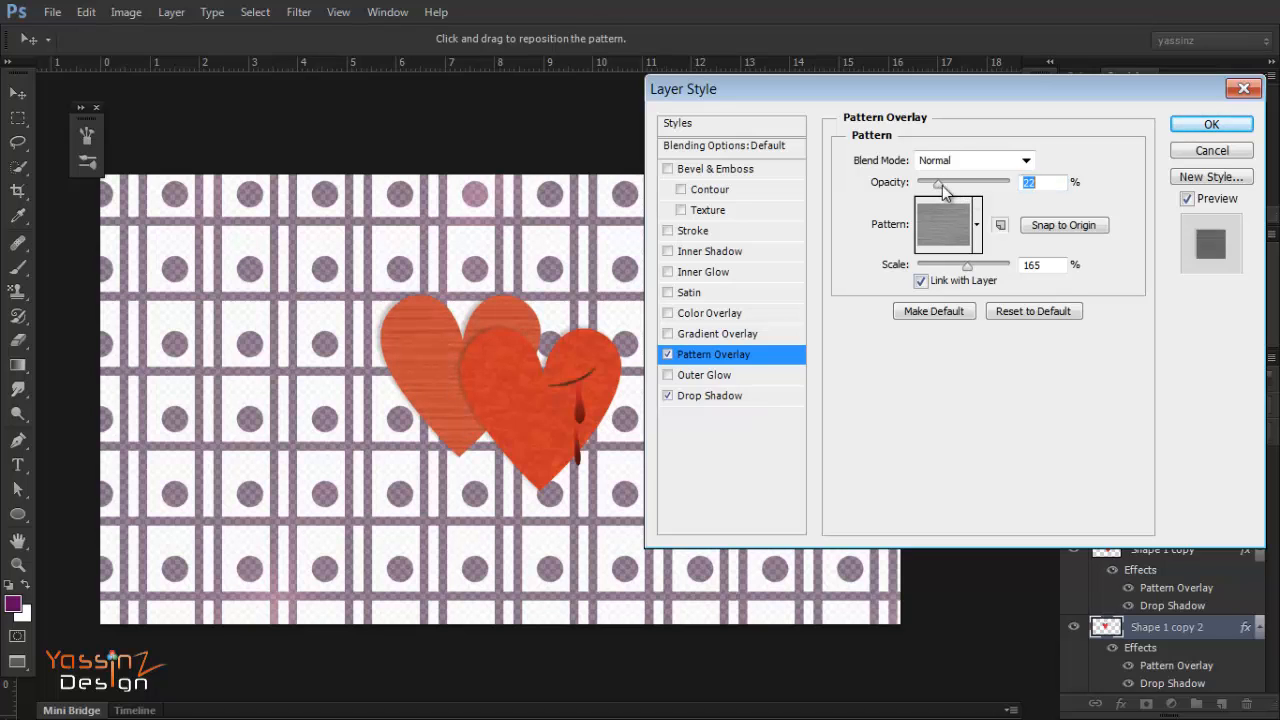
pyautogui.click(1018, 166)
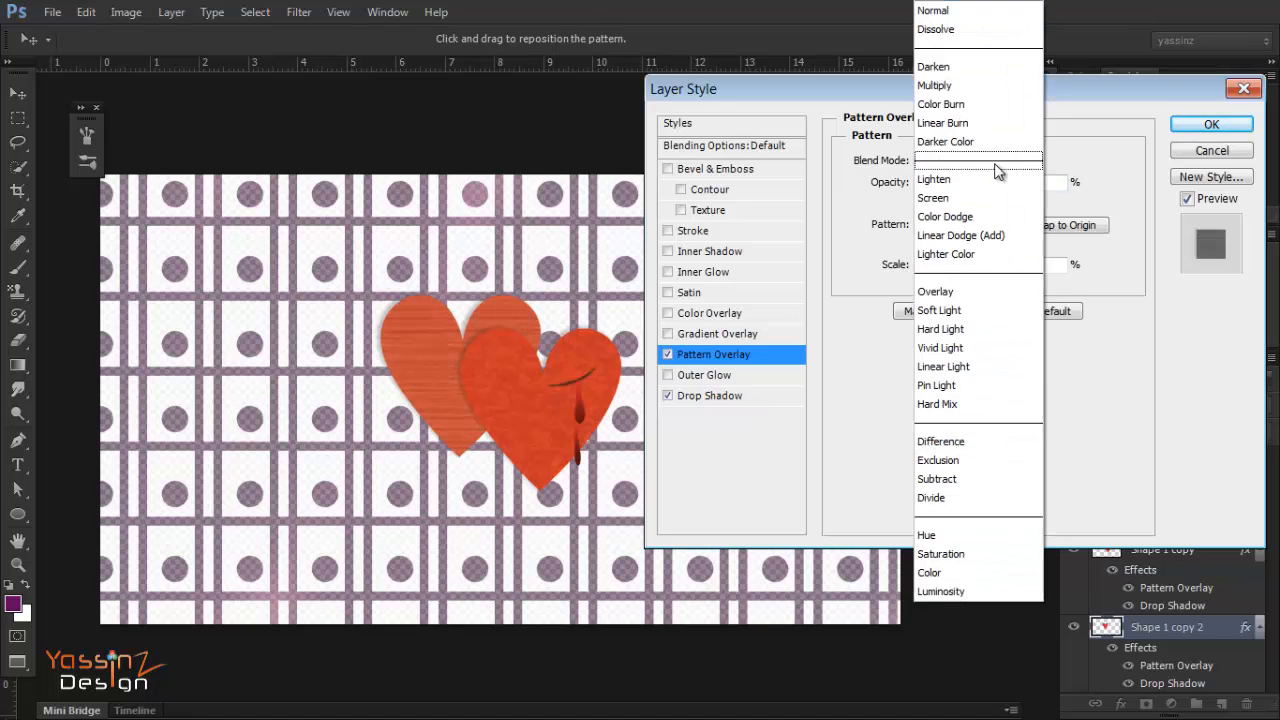
pyautogui.click(967, 72)
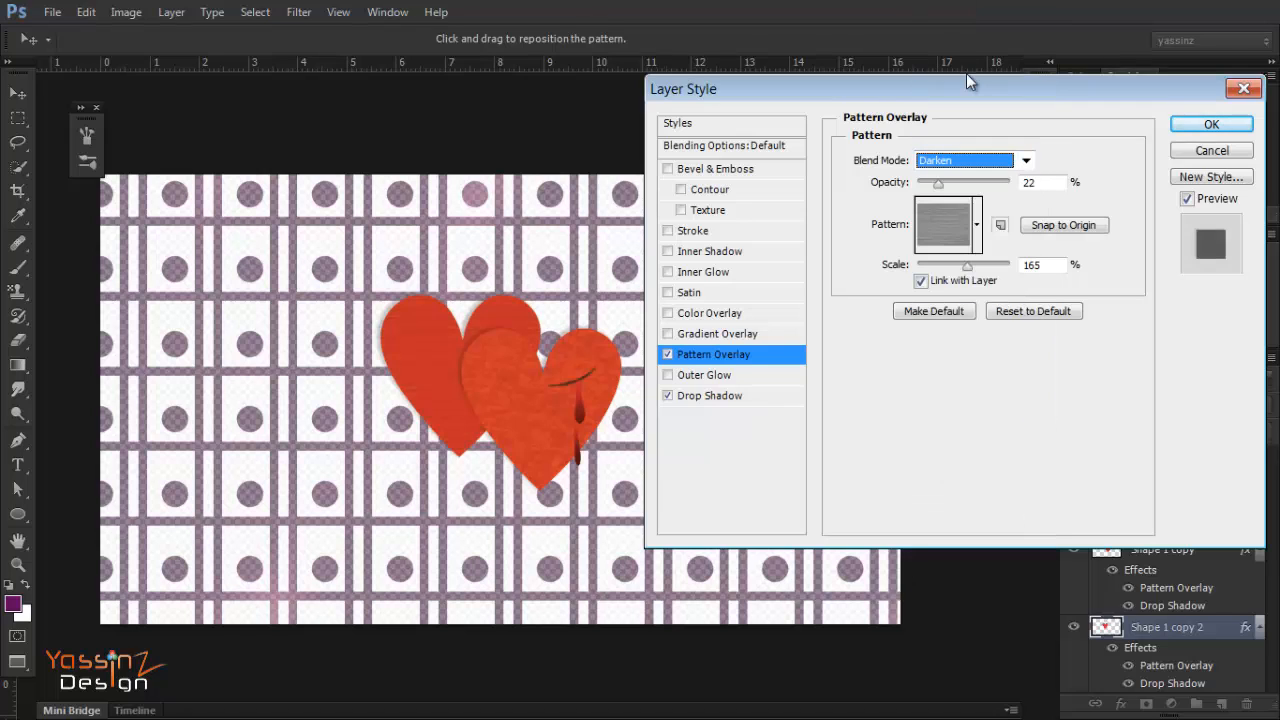
pyautogui.moveTo(944, 184); pyautogui.dragTo(940, 184)
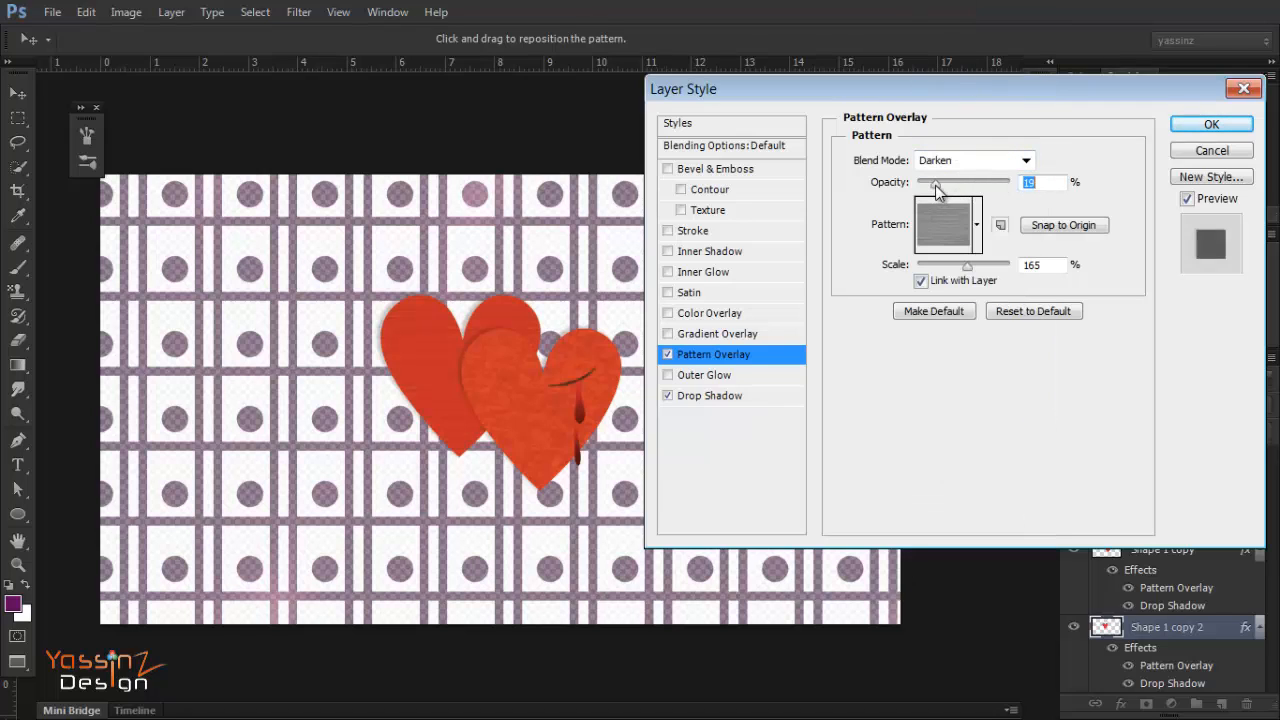
pyautogui.click(1211, 124)
# Step: Move the back heart away from the front heart and return it to its place partly behind the front heart
pyautogui.moveTo(797, 316); pyautogui.dragTo(749, 318)
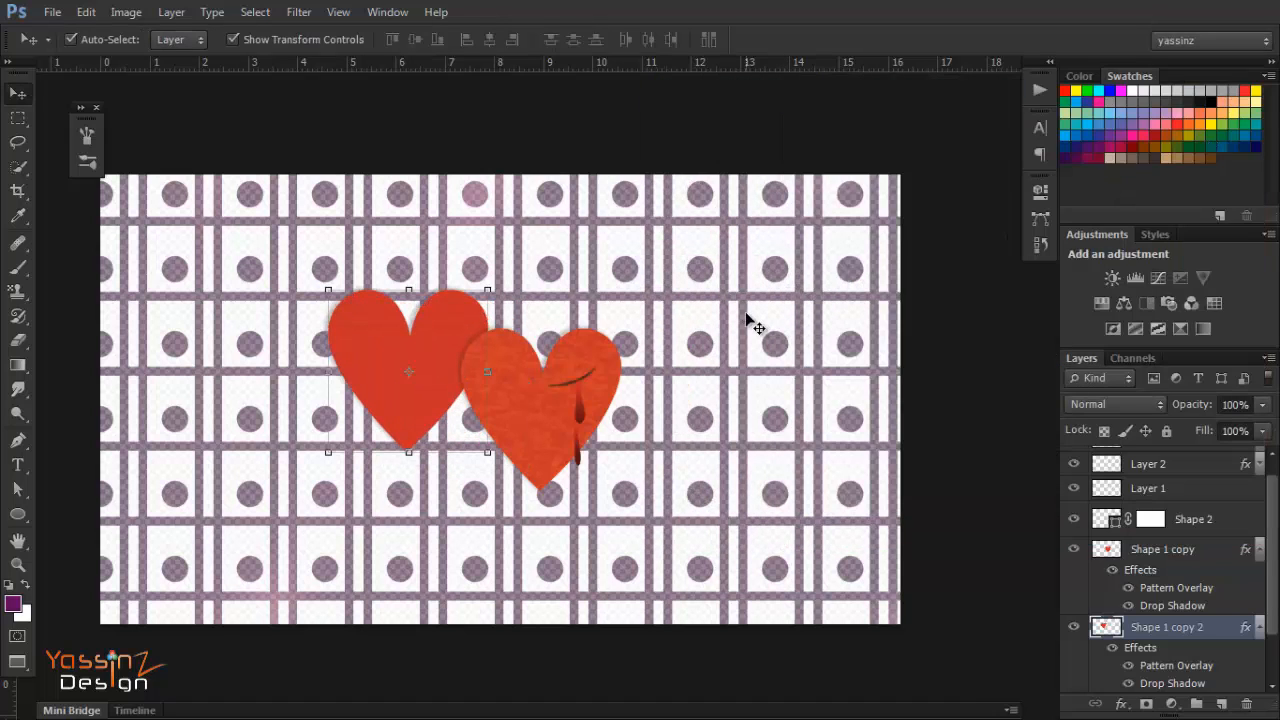
pyautogui.moveTo(406, 397); pyautogui.dragTo(435, 377)
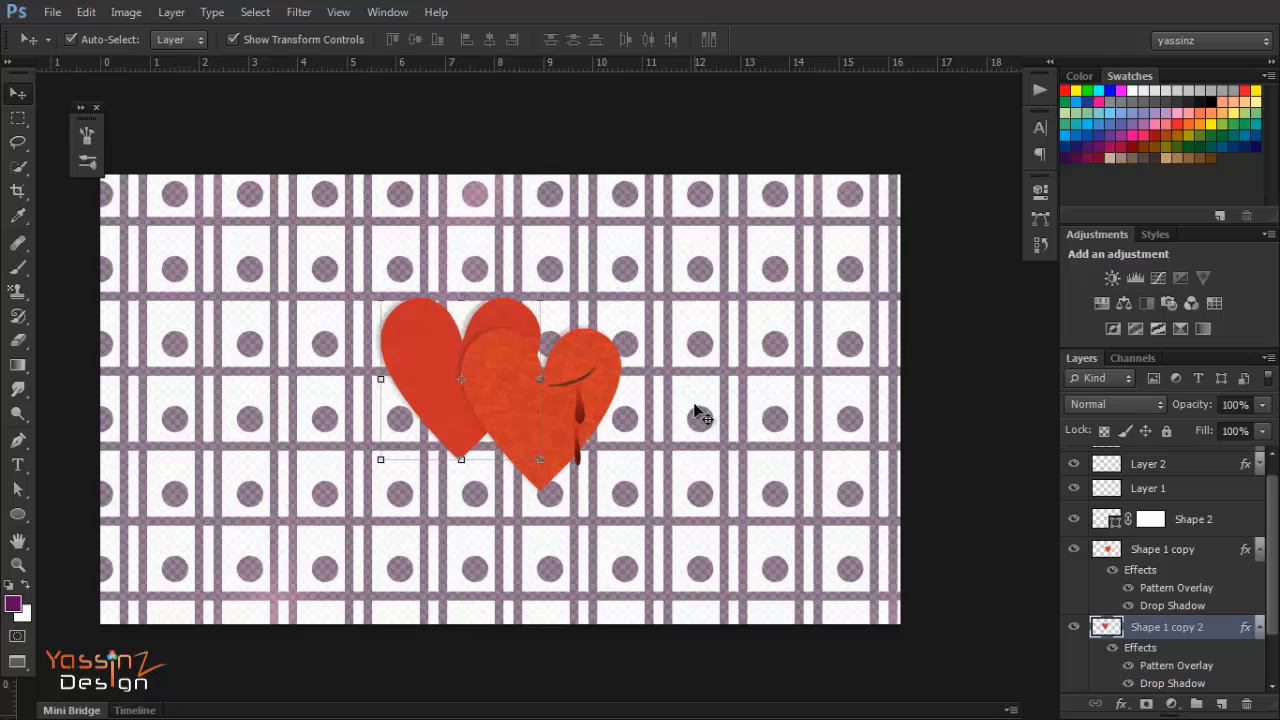
pyautogui.click(748, 402)
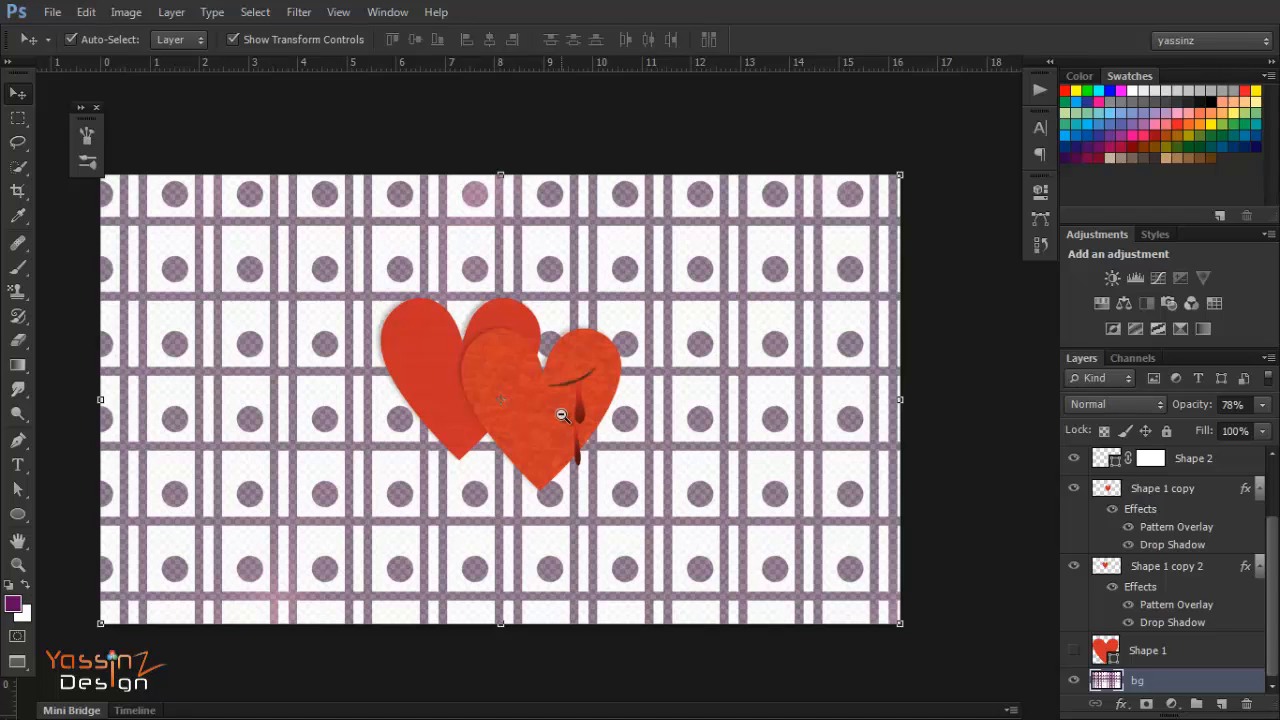
pyautogui.hotkey('ctrl', '-')
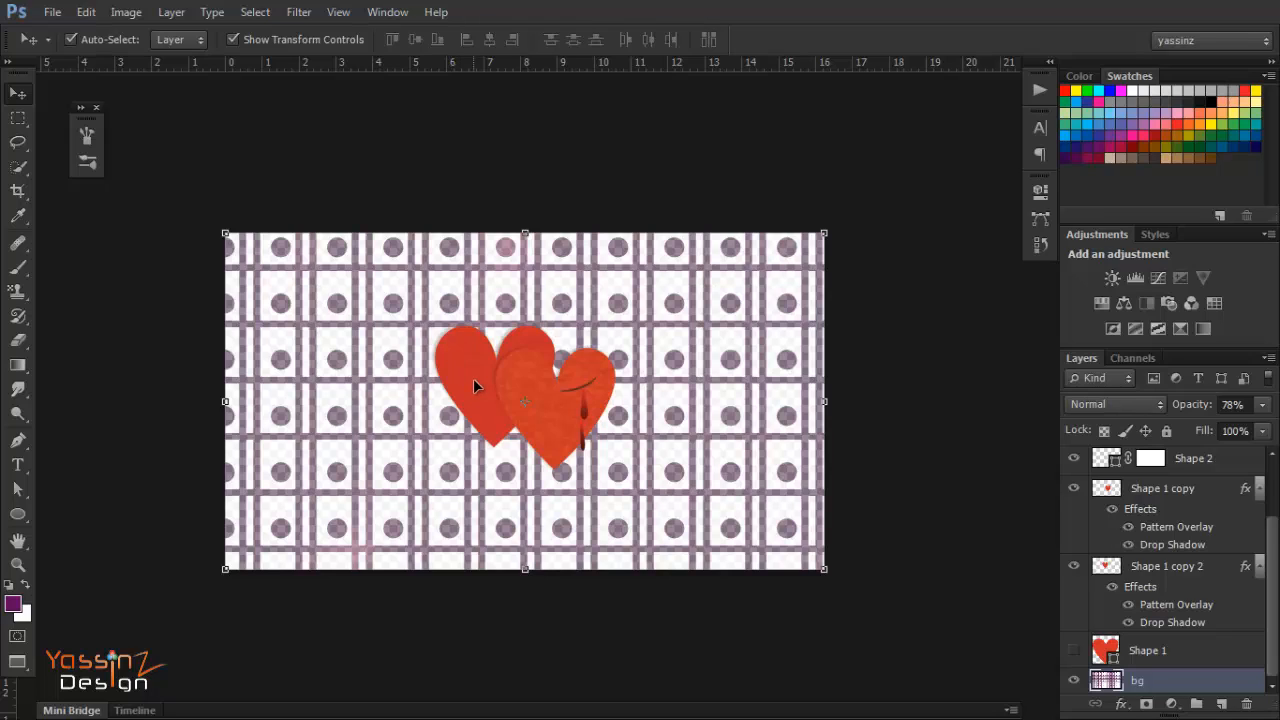
pyautogui.scroll(2, 468, 358)
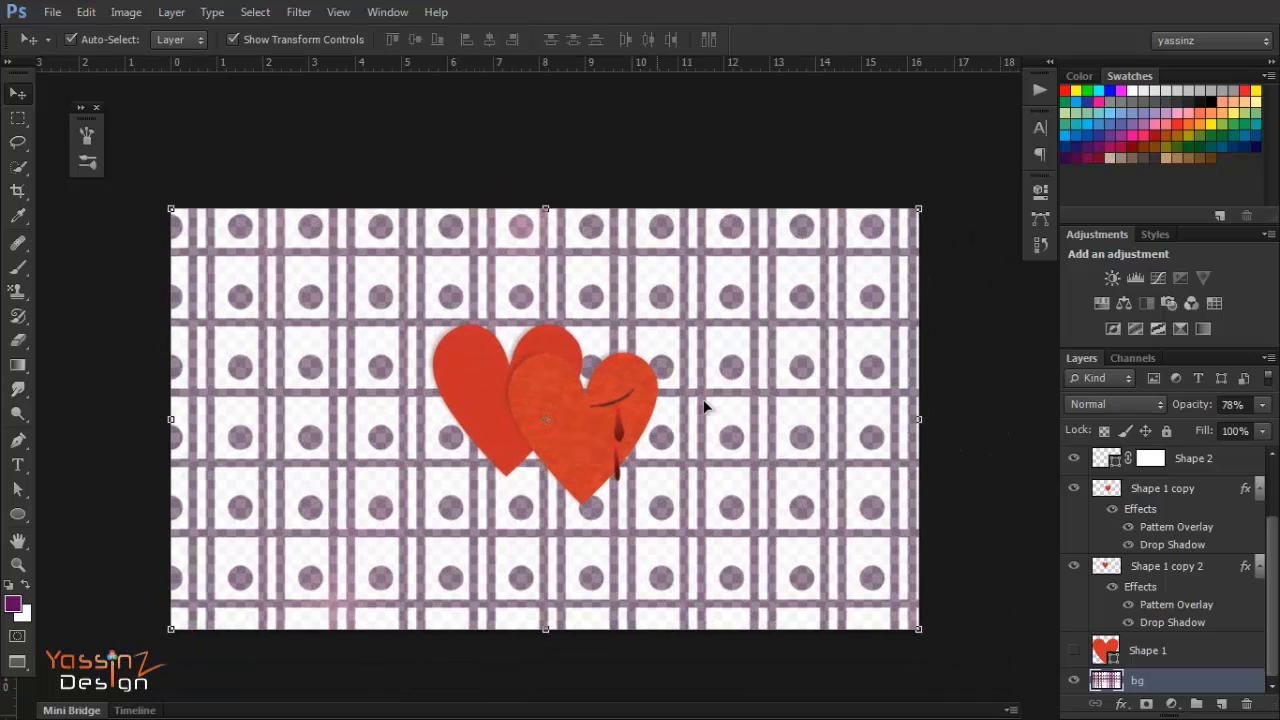